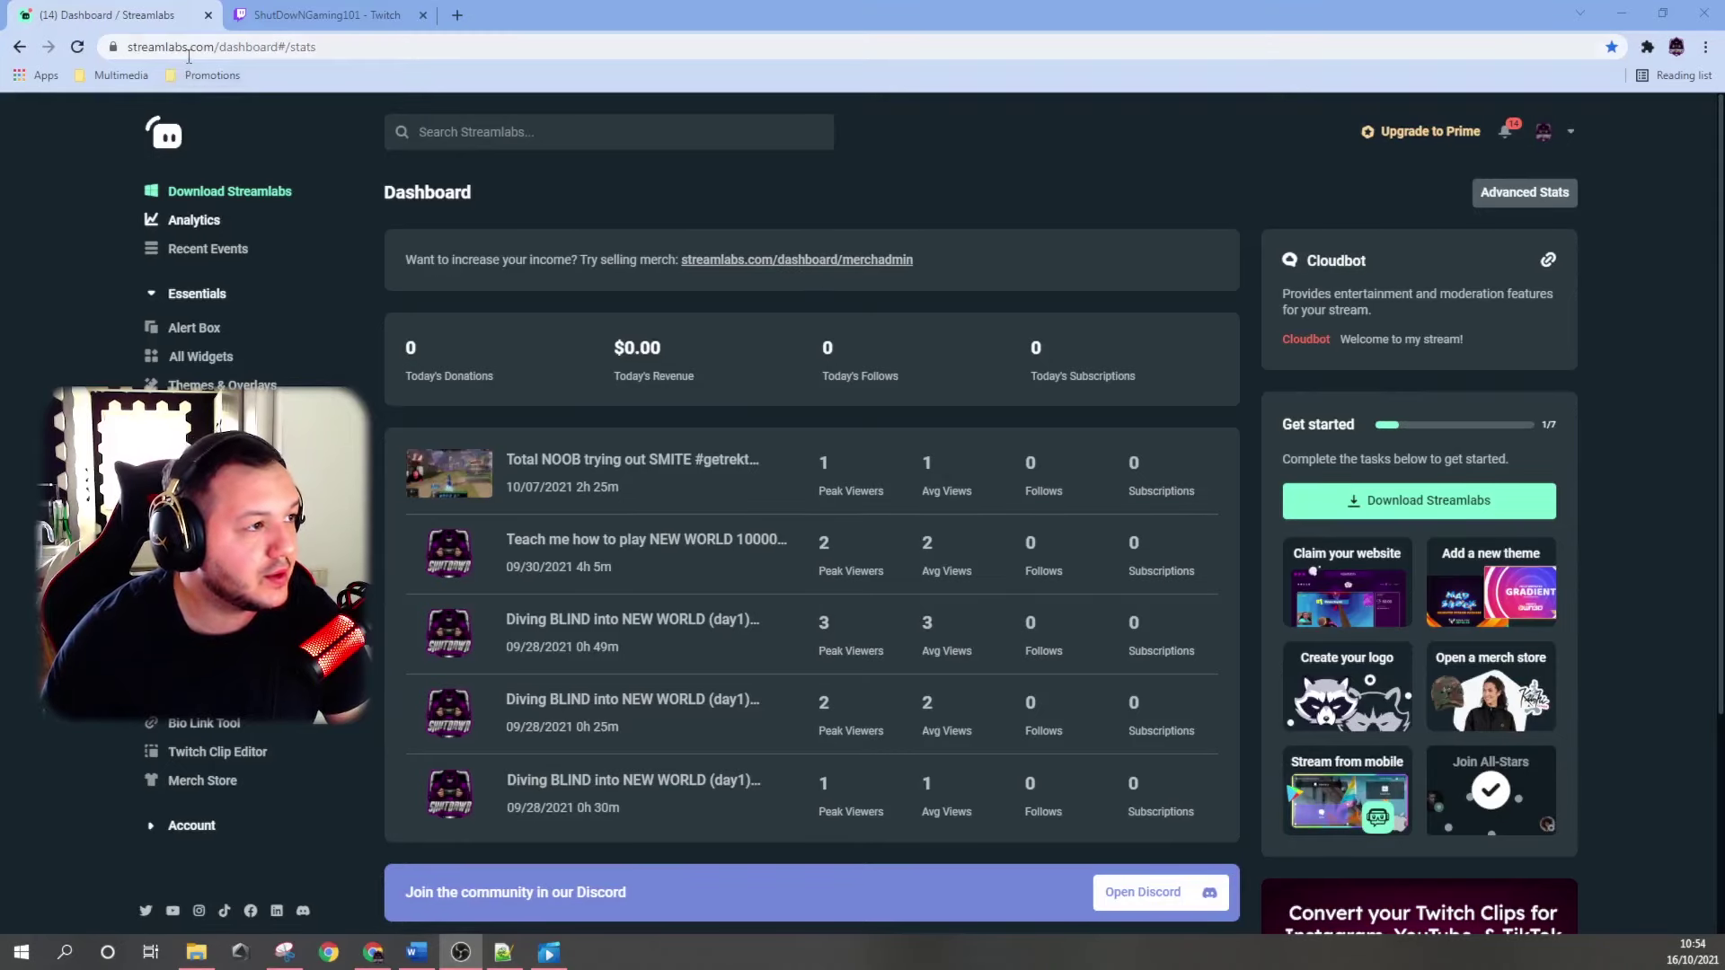
Open the Chat Box widget page from Streamlabs' All Widgets gallery.
click(208, 356)
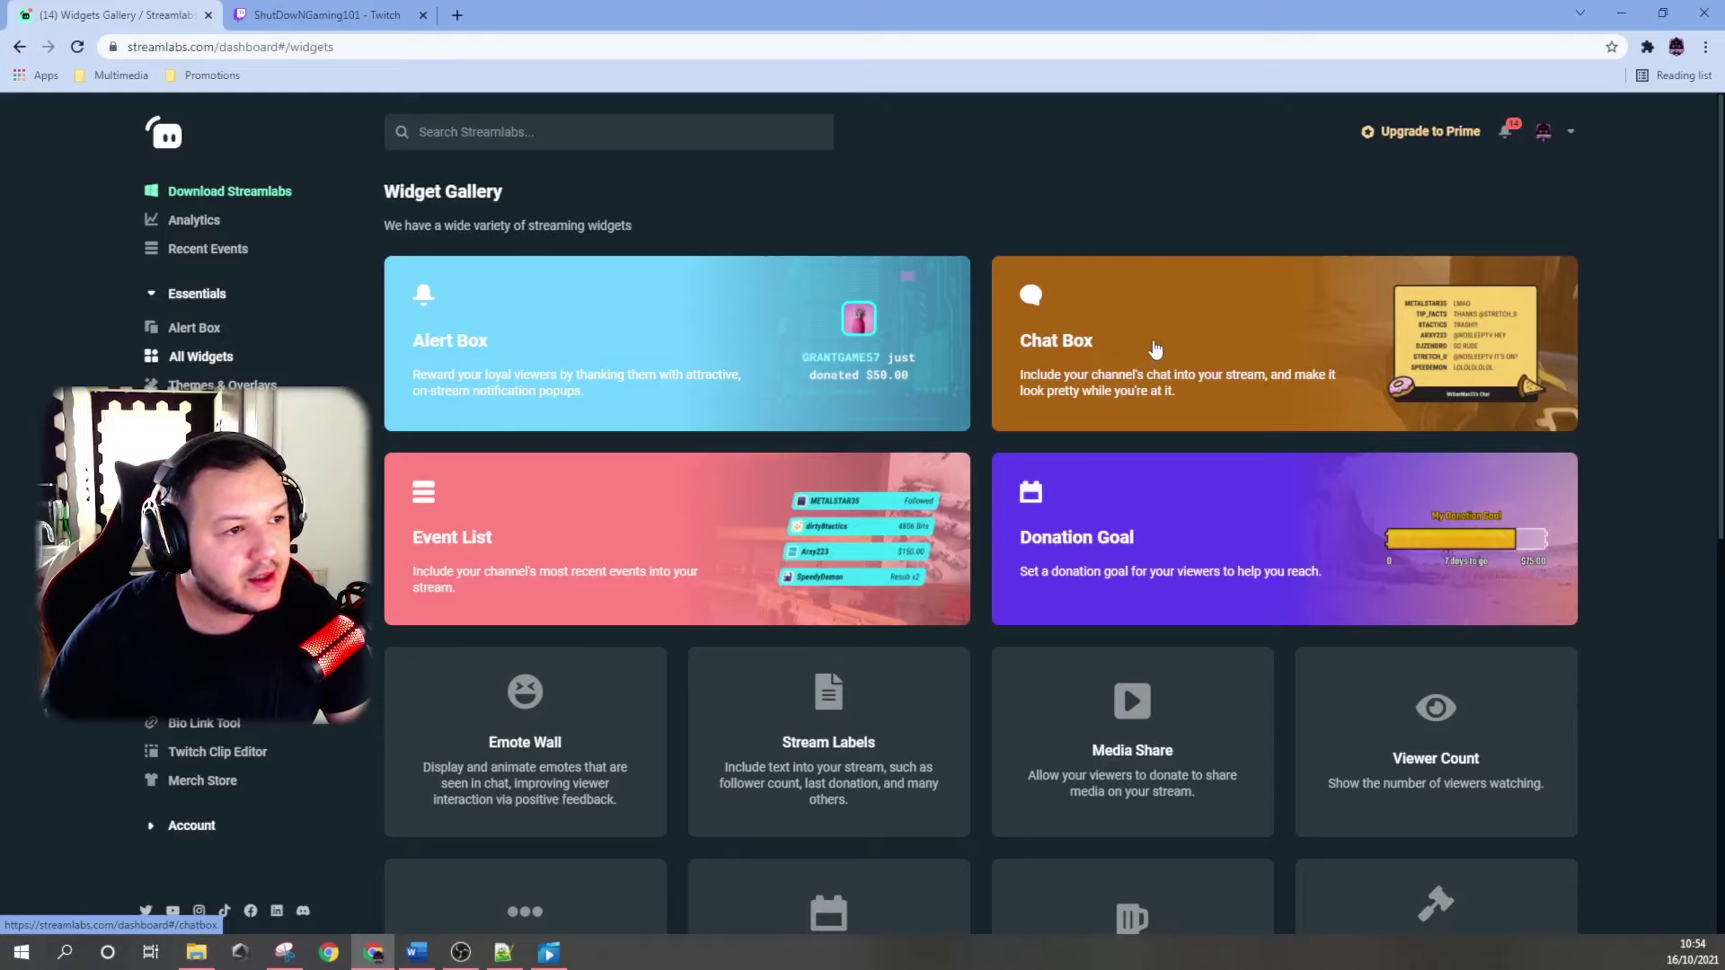
click(1154, 348)
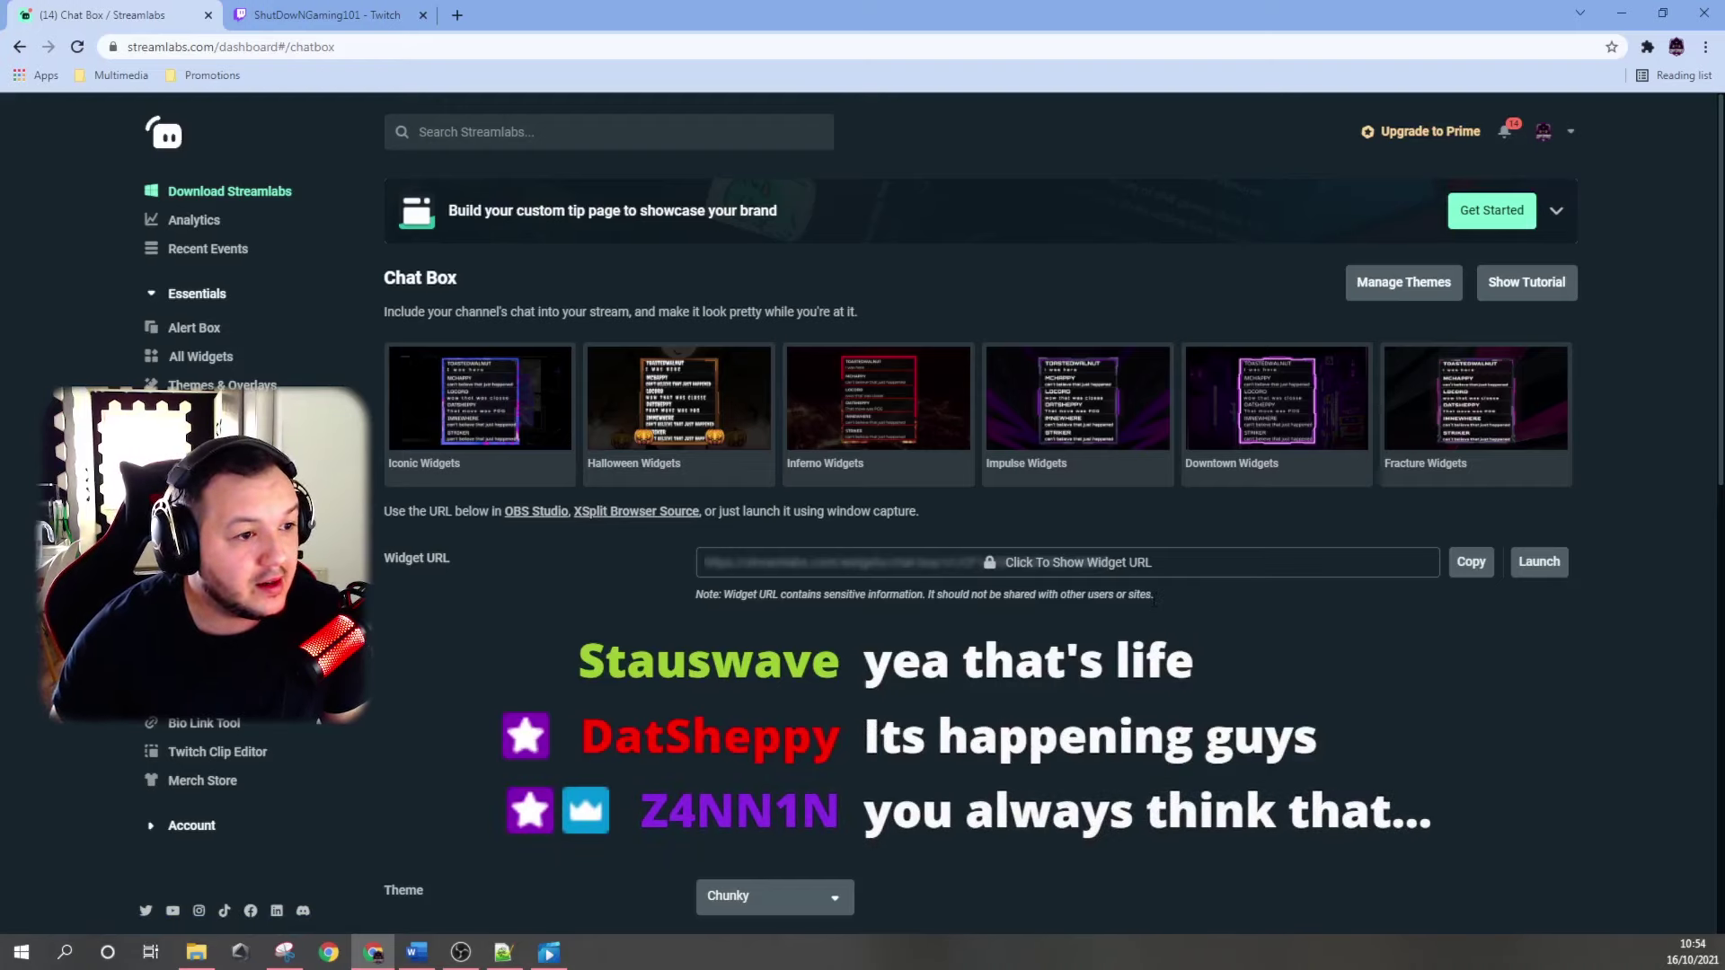
scroll(1114, 564, down, 2)
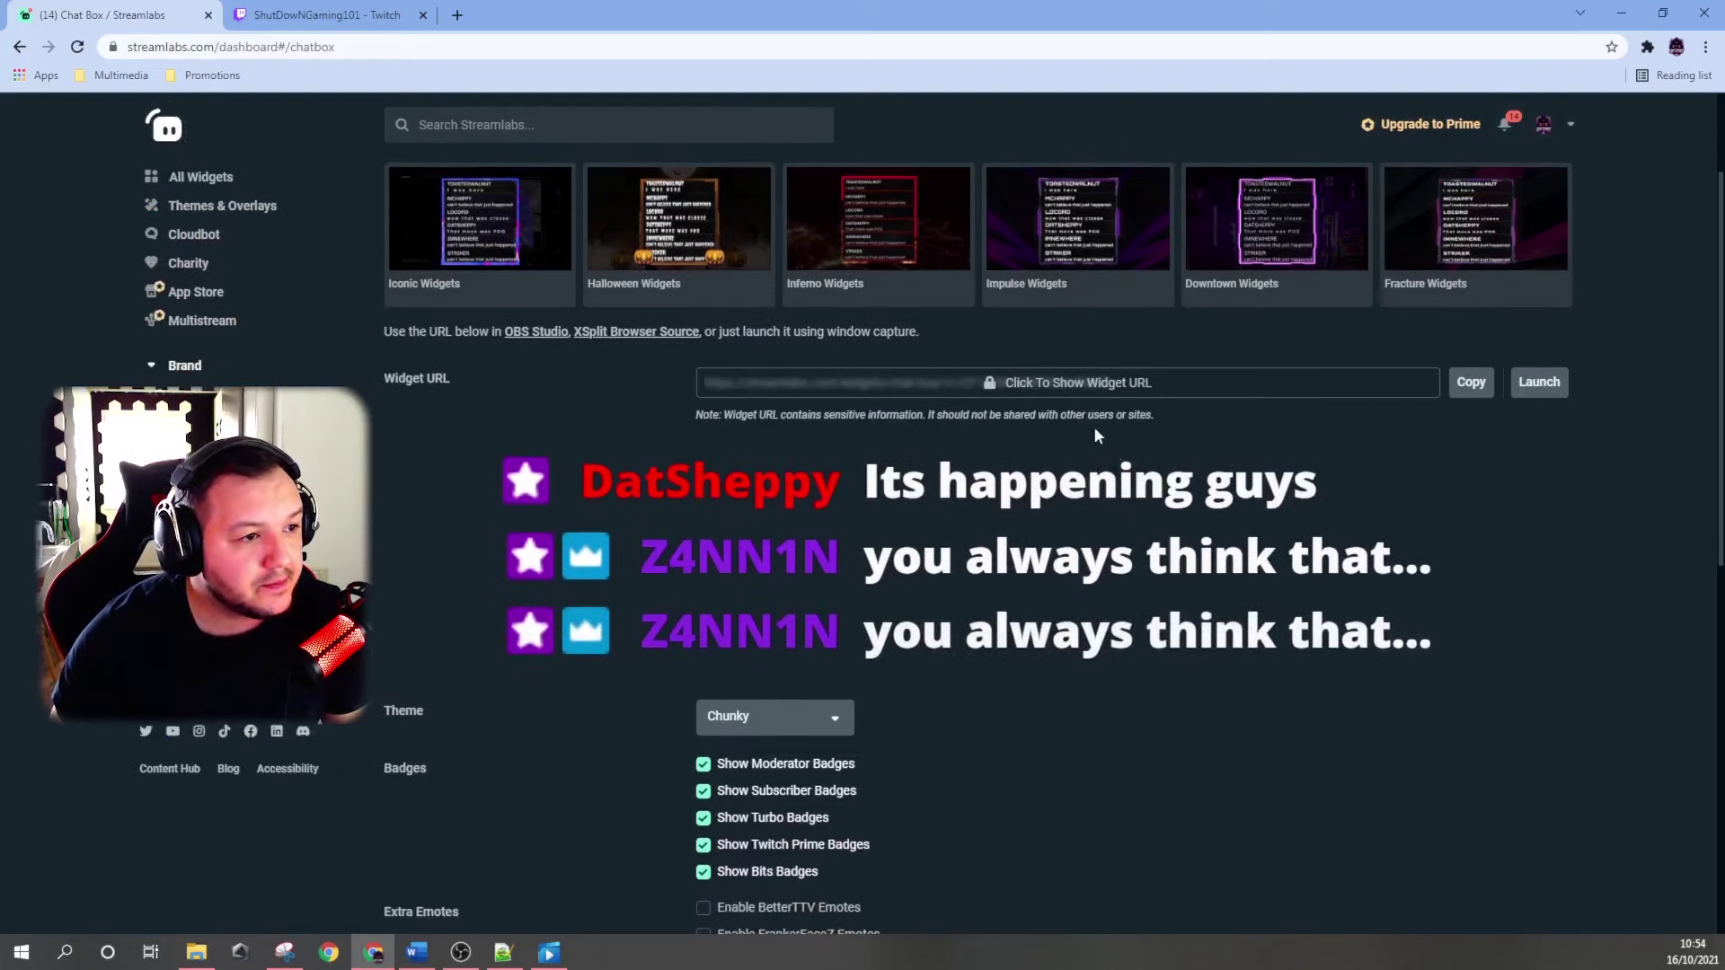
scroll(1353, 439, down, 2)
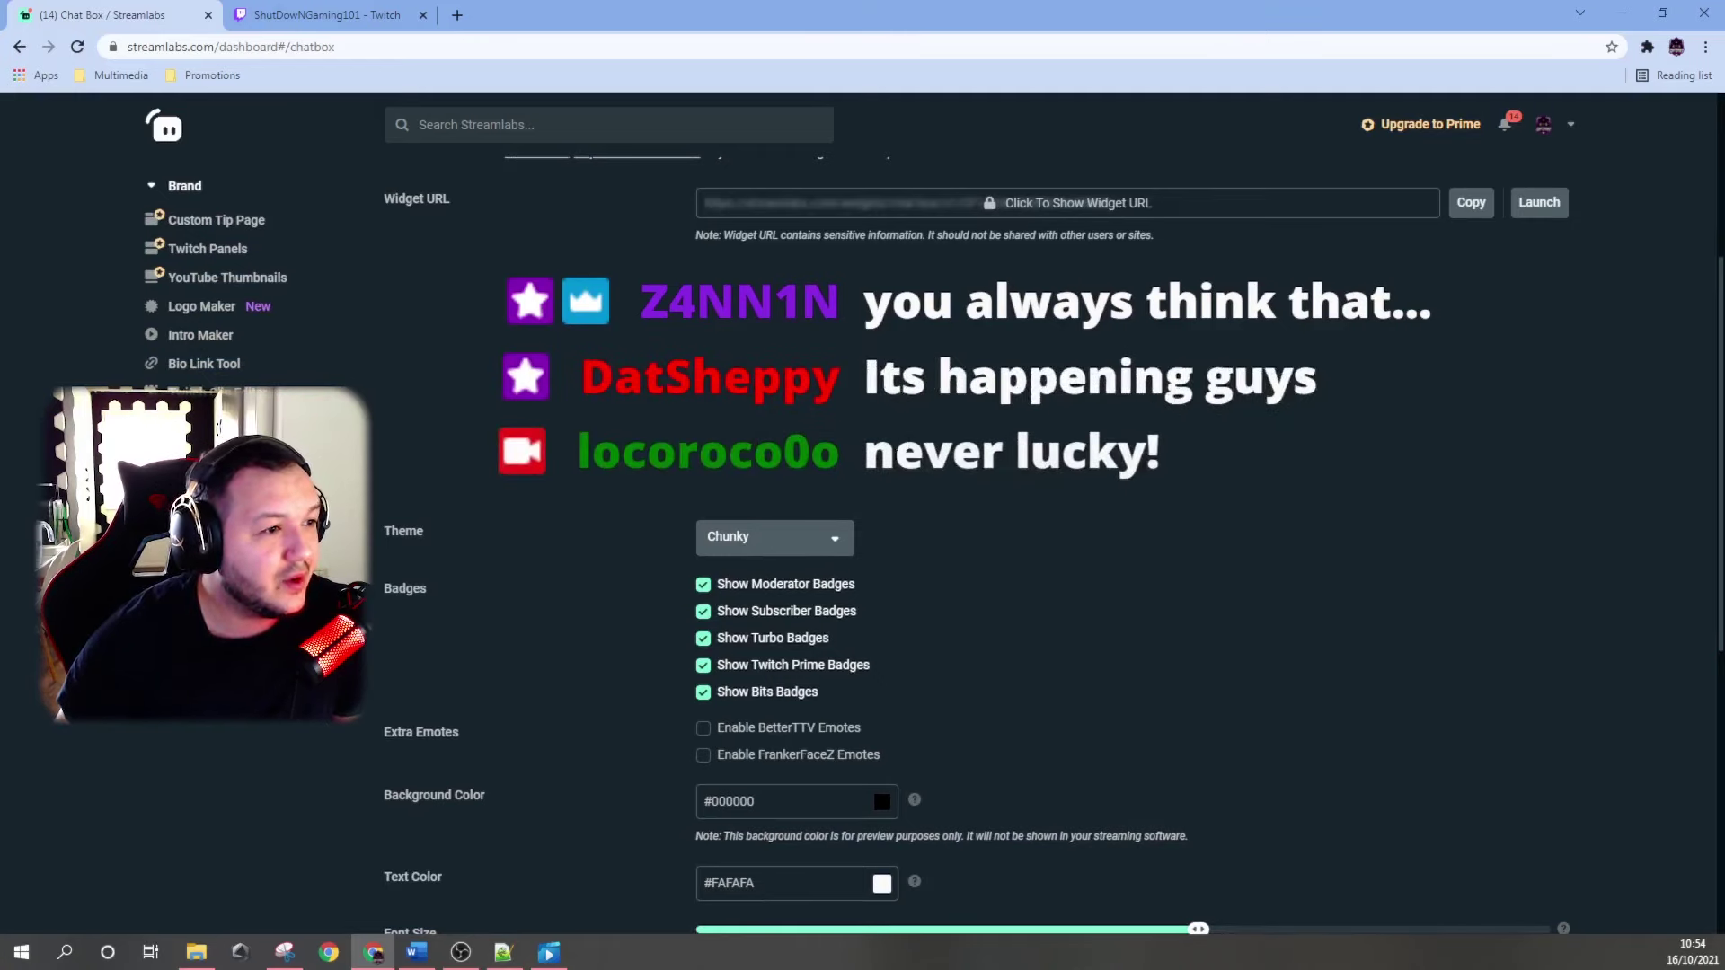
click(776, 538)
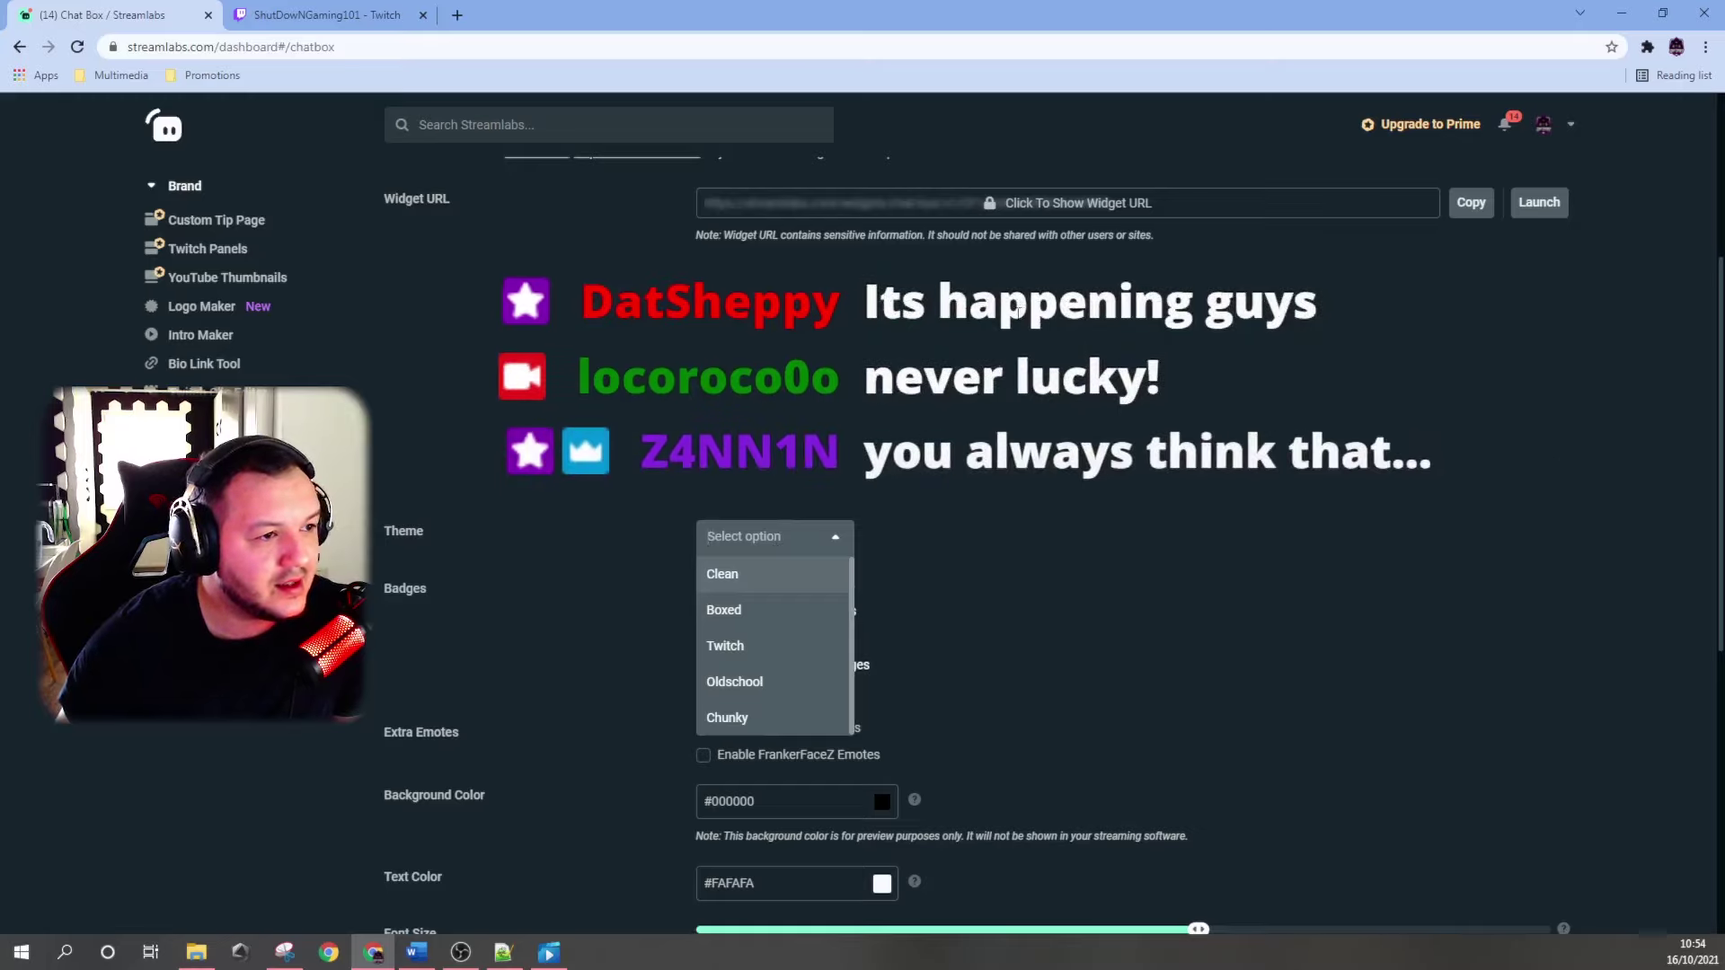
click(733, 609)
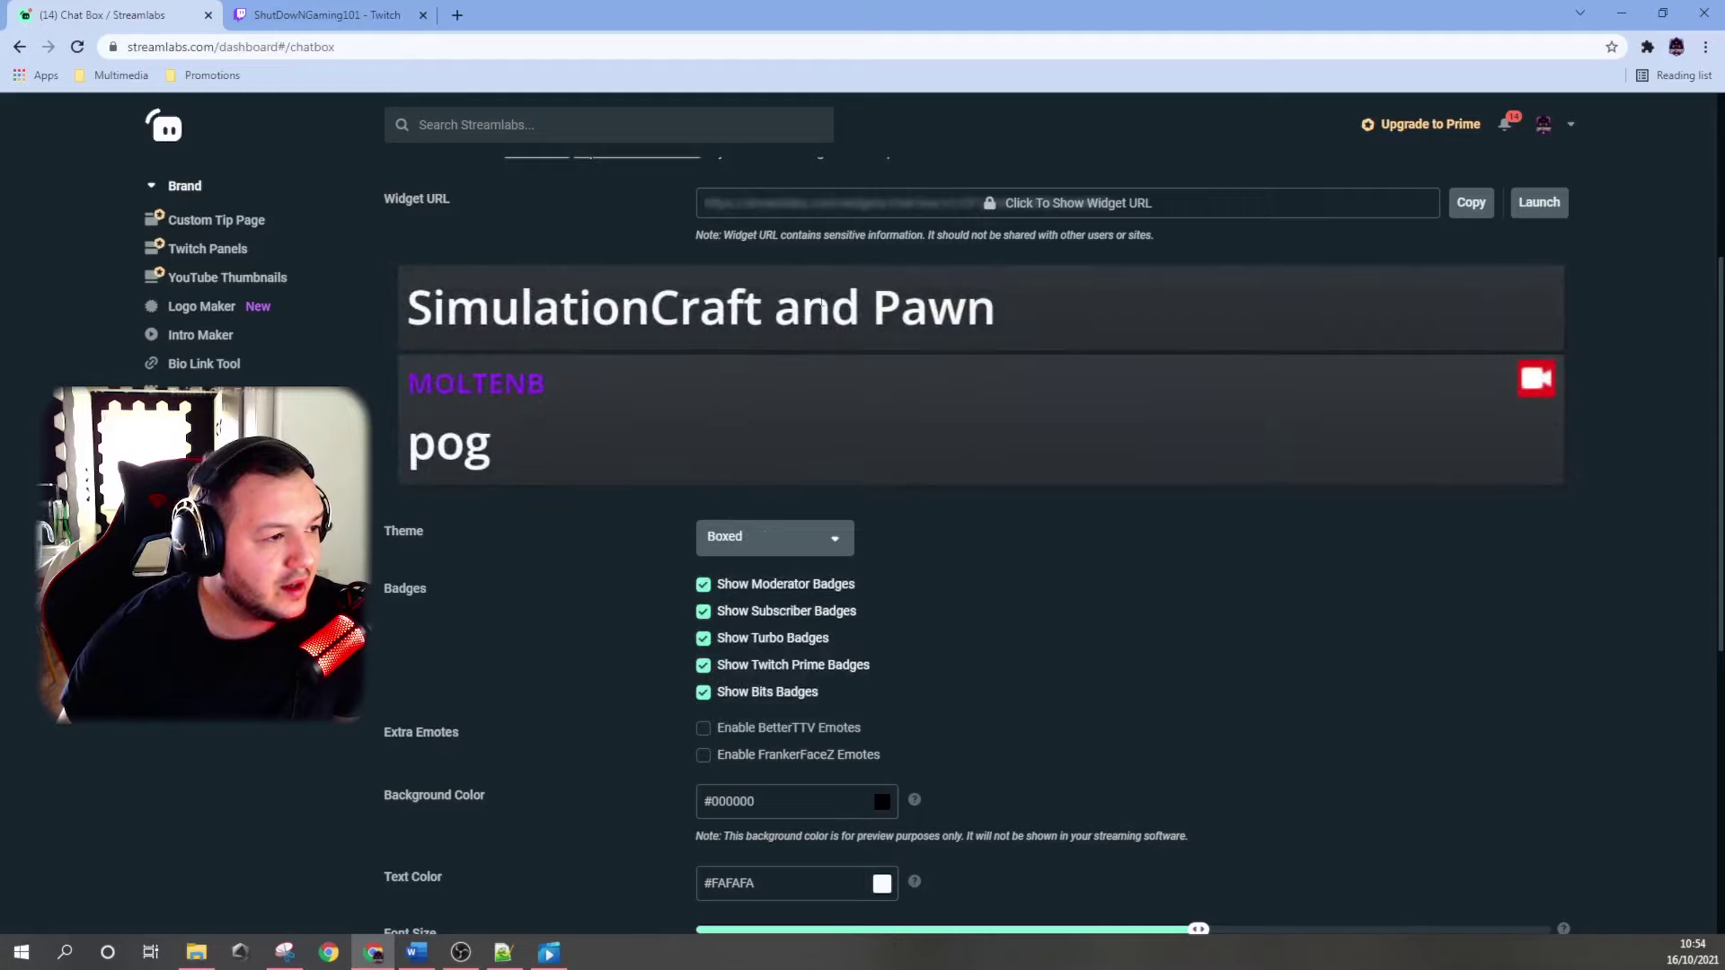
click(762, 539)
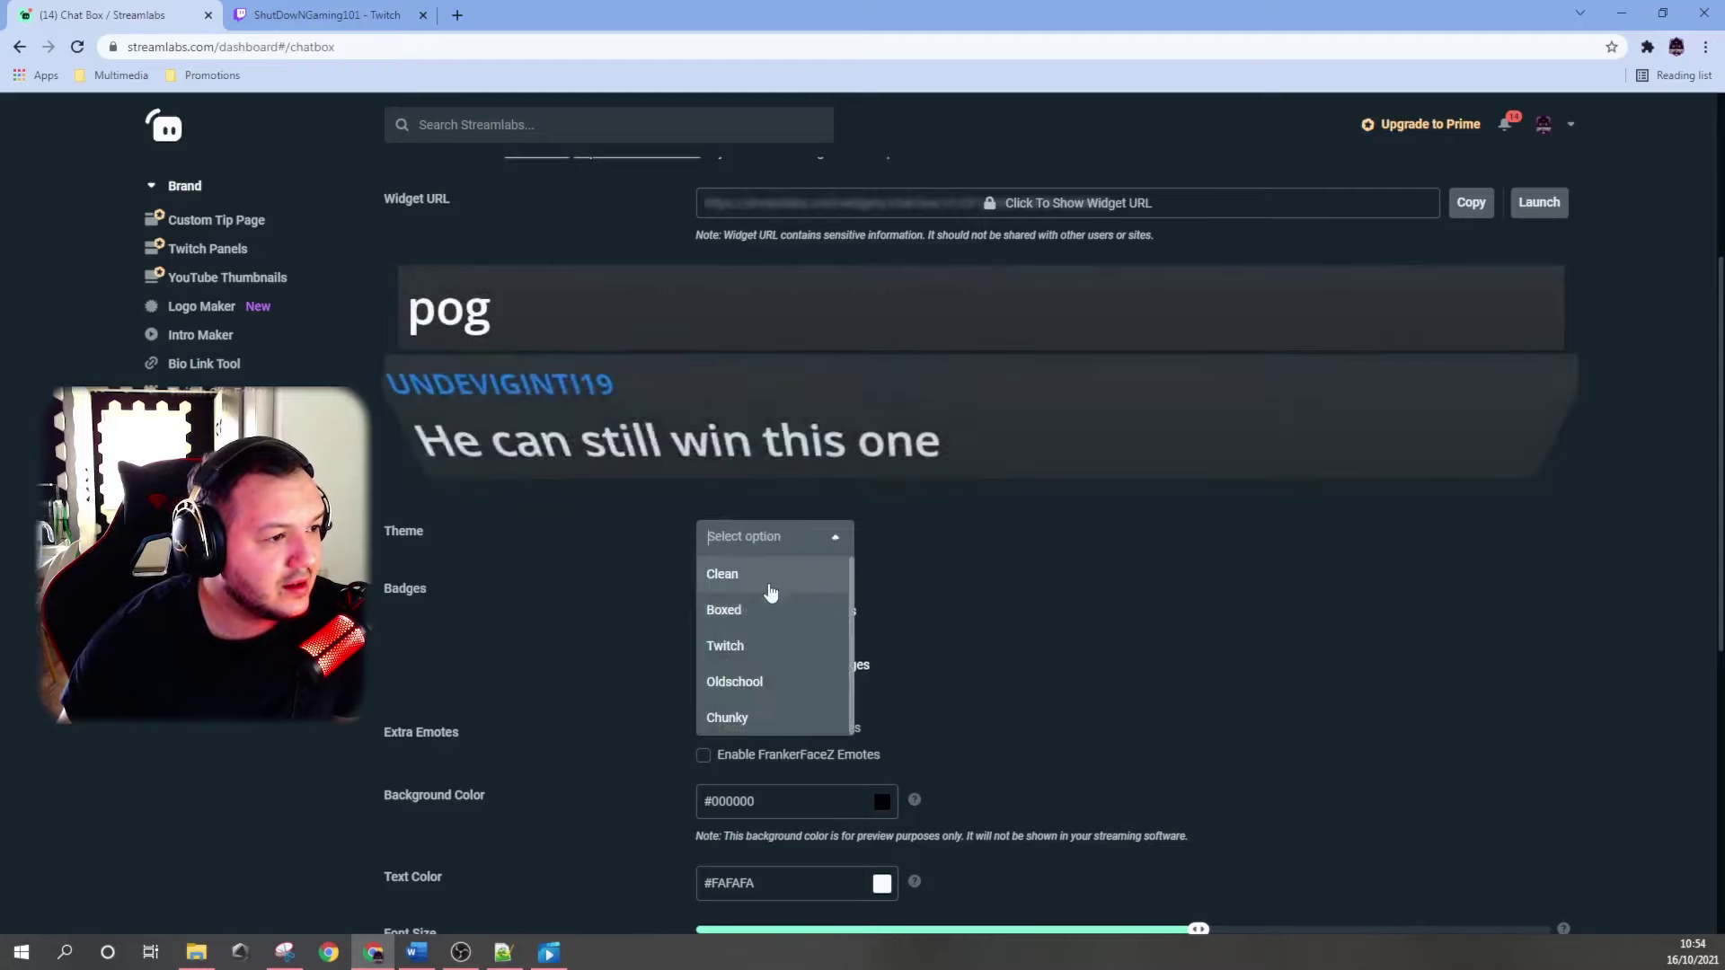
click(724, 649)
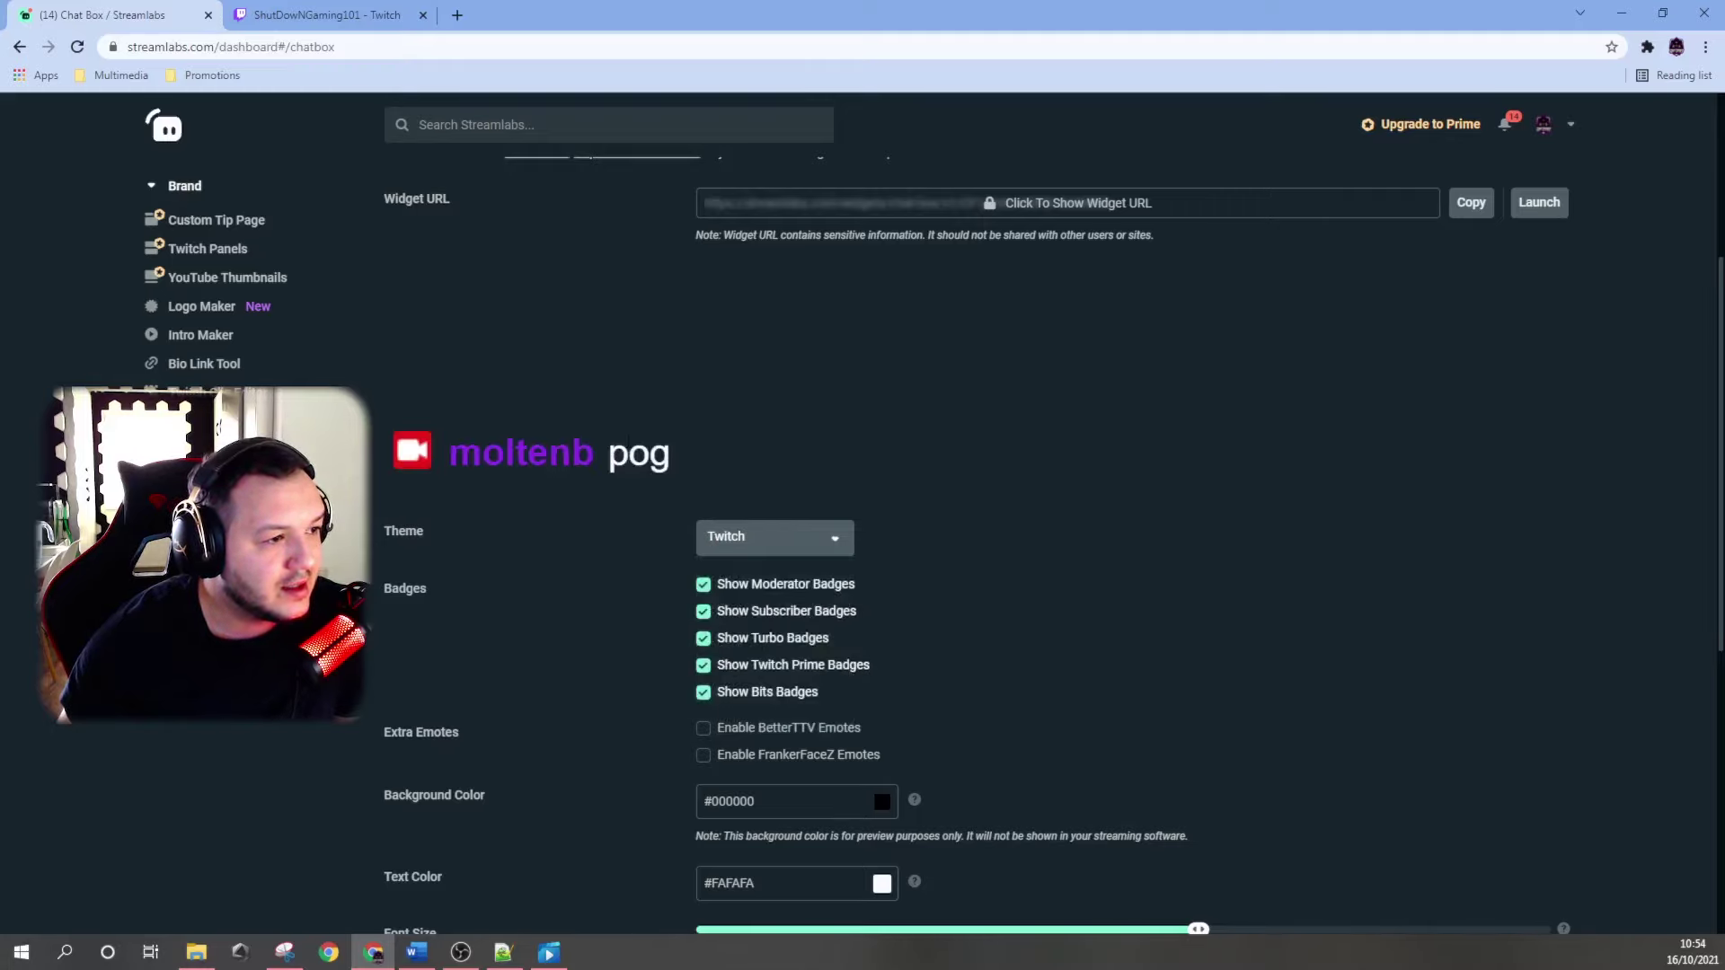
click(771, 538)
click(771, 683)
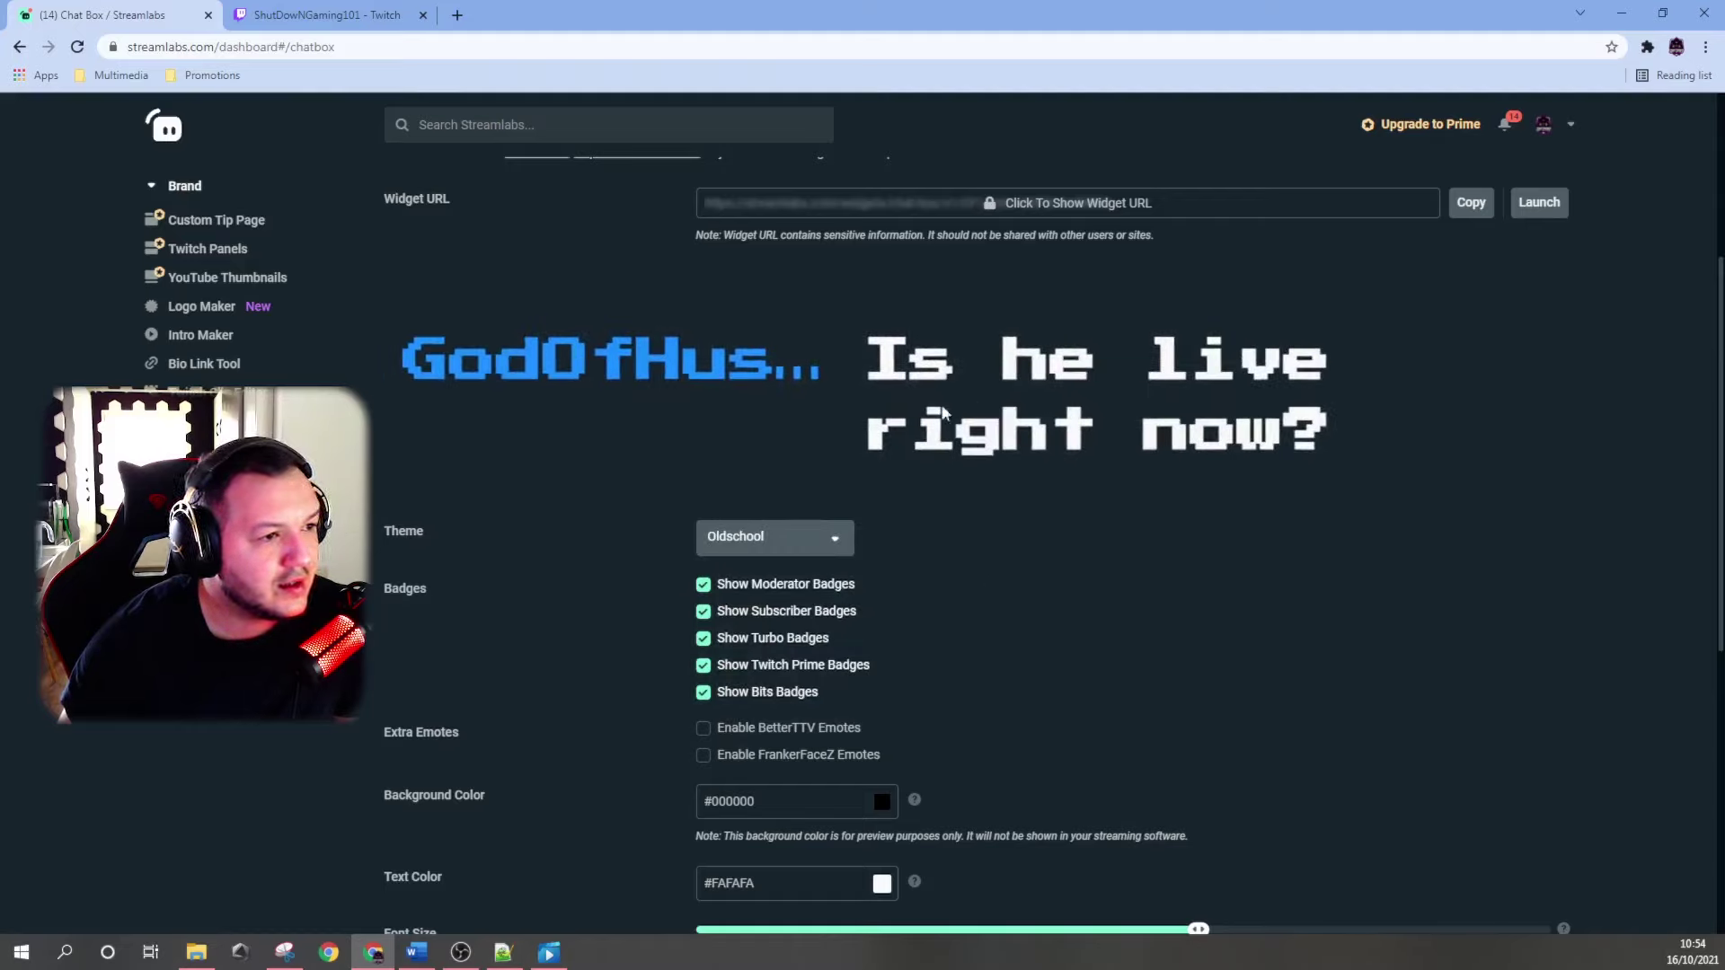
click(760, 543)
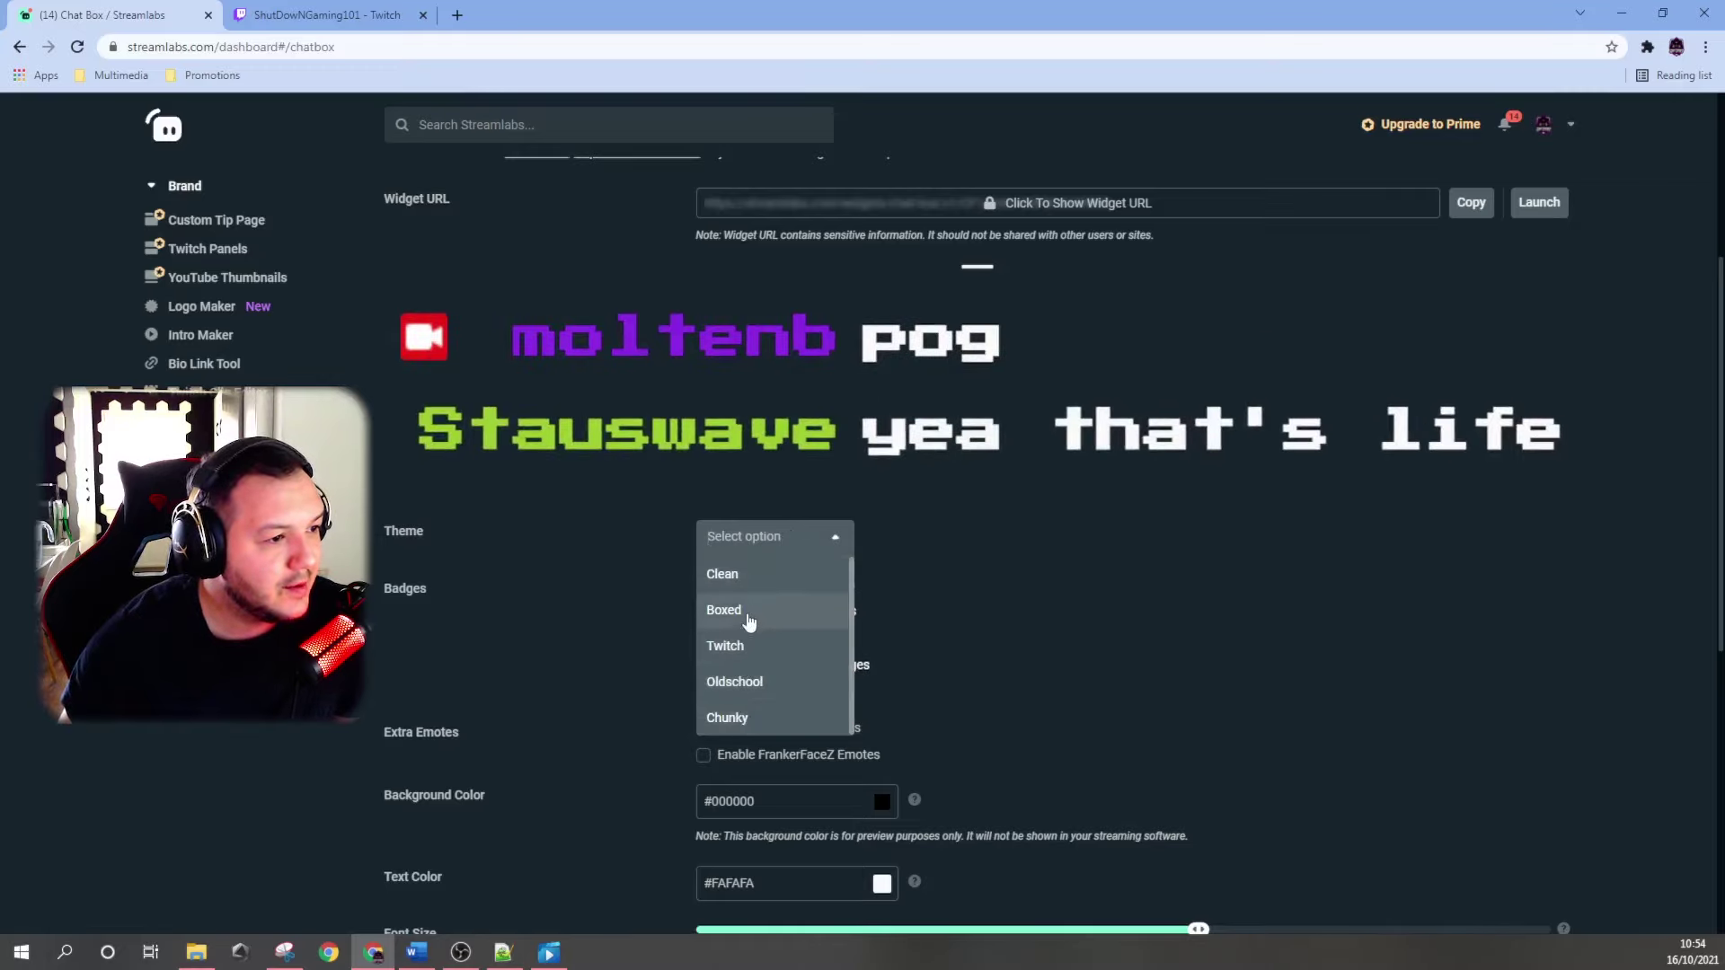
click(752, 577)
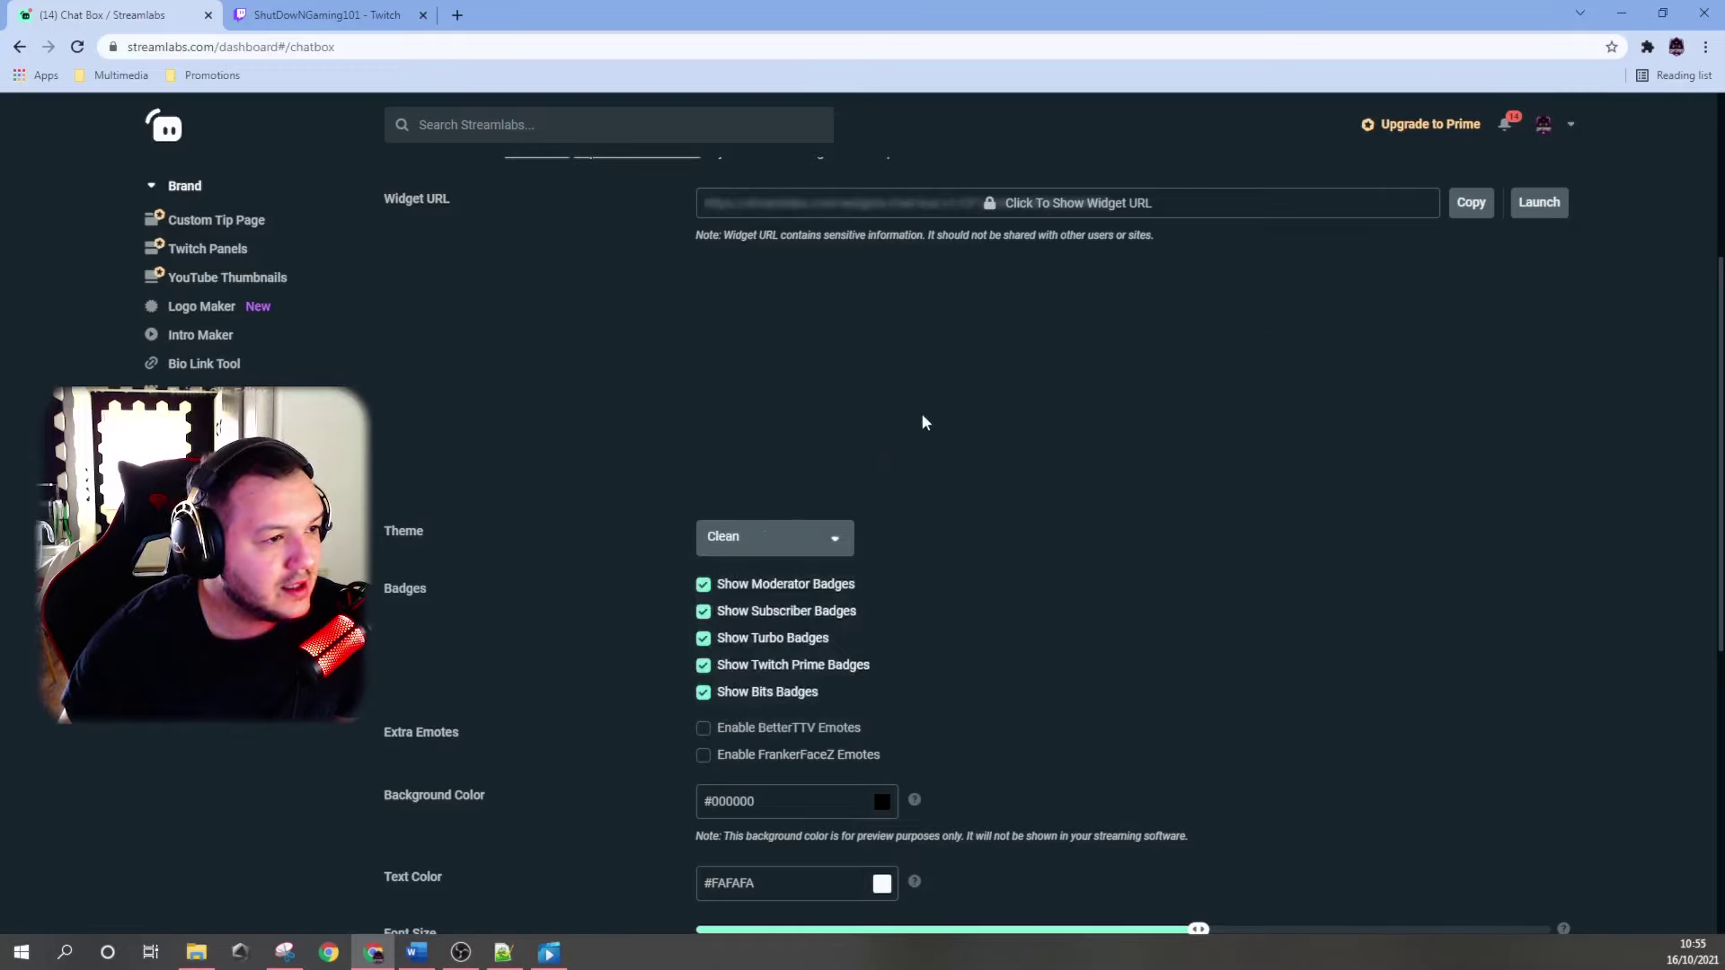
scroll(974, 354, up, 1)
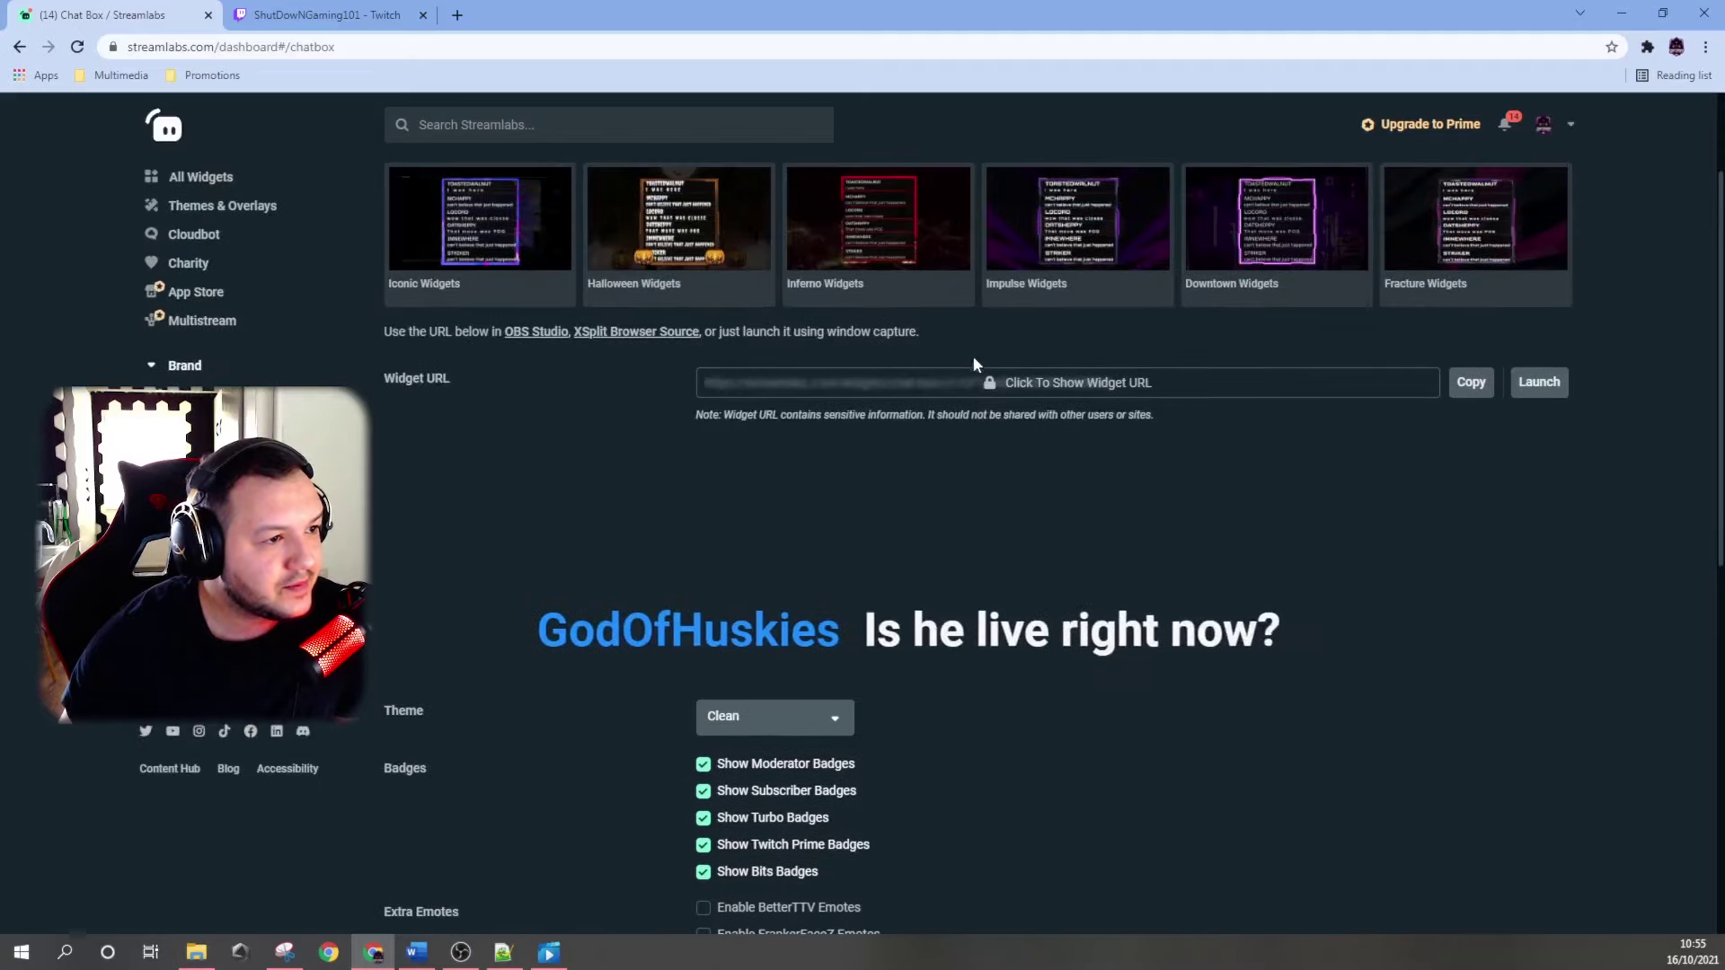
scroll(970, 370, down, 1)
click(763, 548)
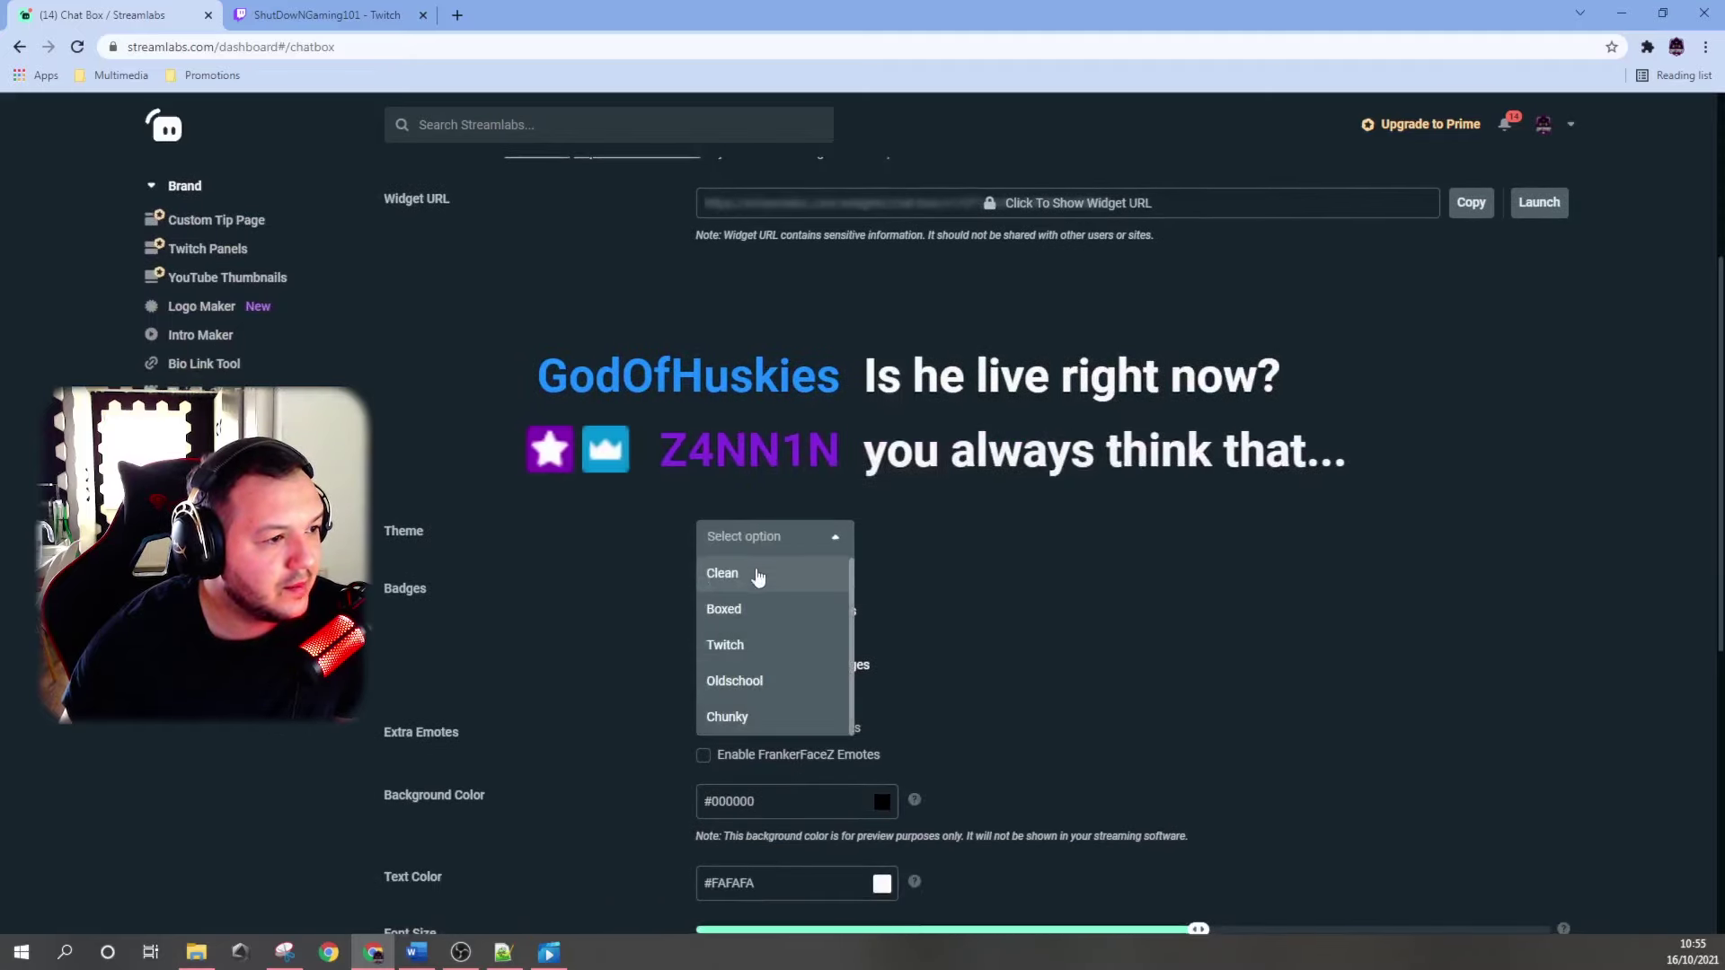
click(739, 717)
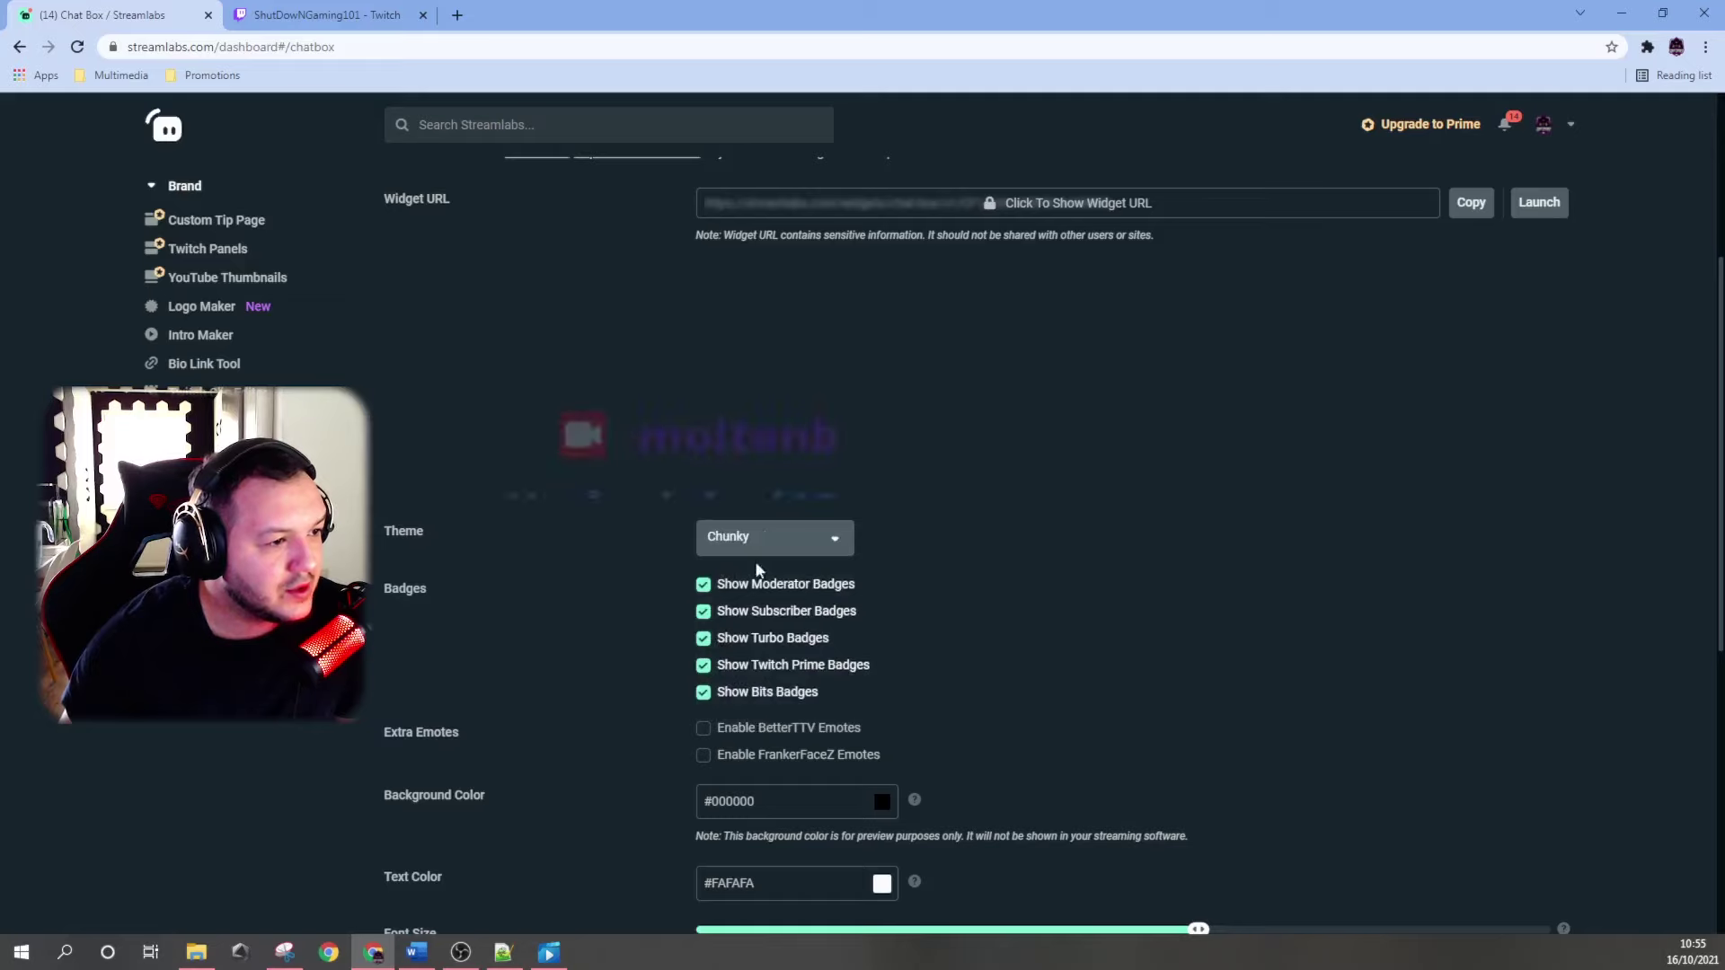
scroll(508, 552, down, 1)
scroll(509, 556, down, 2)
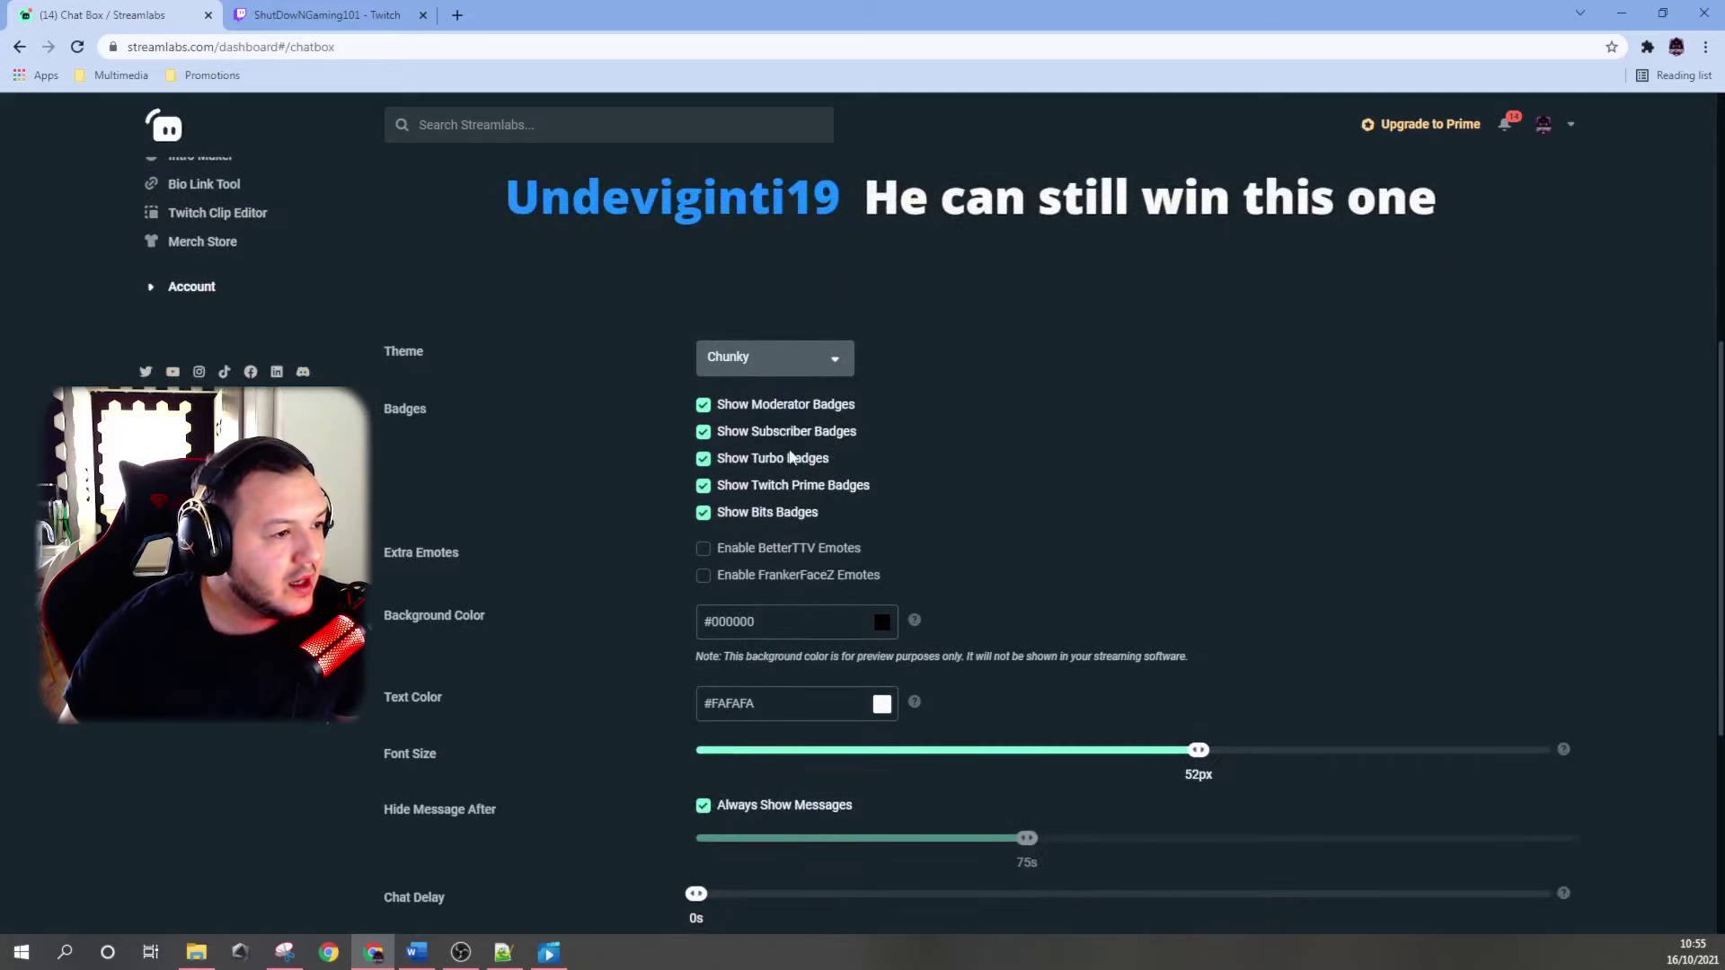
Scroll the Chat Box settings down to the Enable Custom HTML/CSS option above Save Settings.
scroll(623, 397, down, 2)
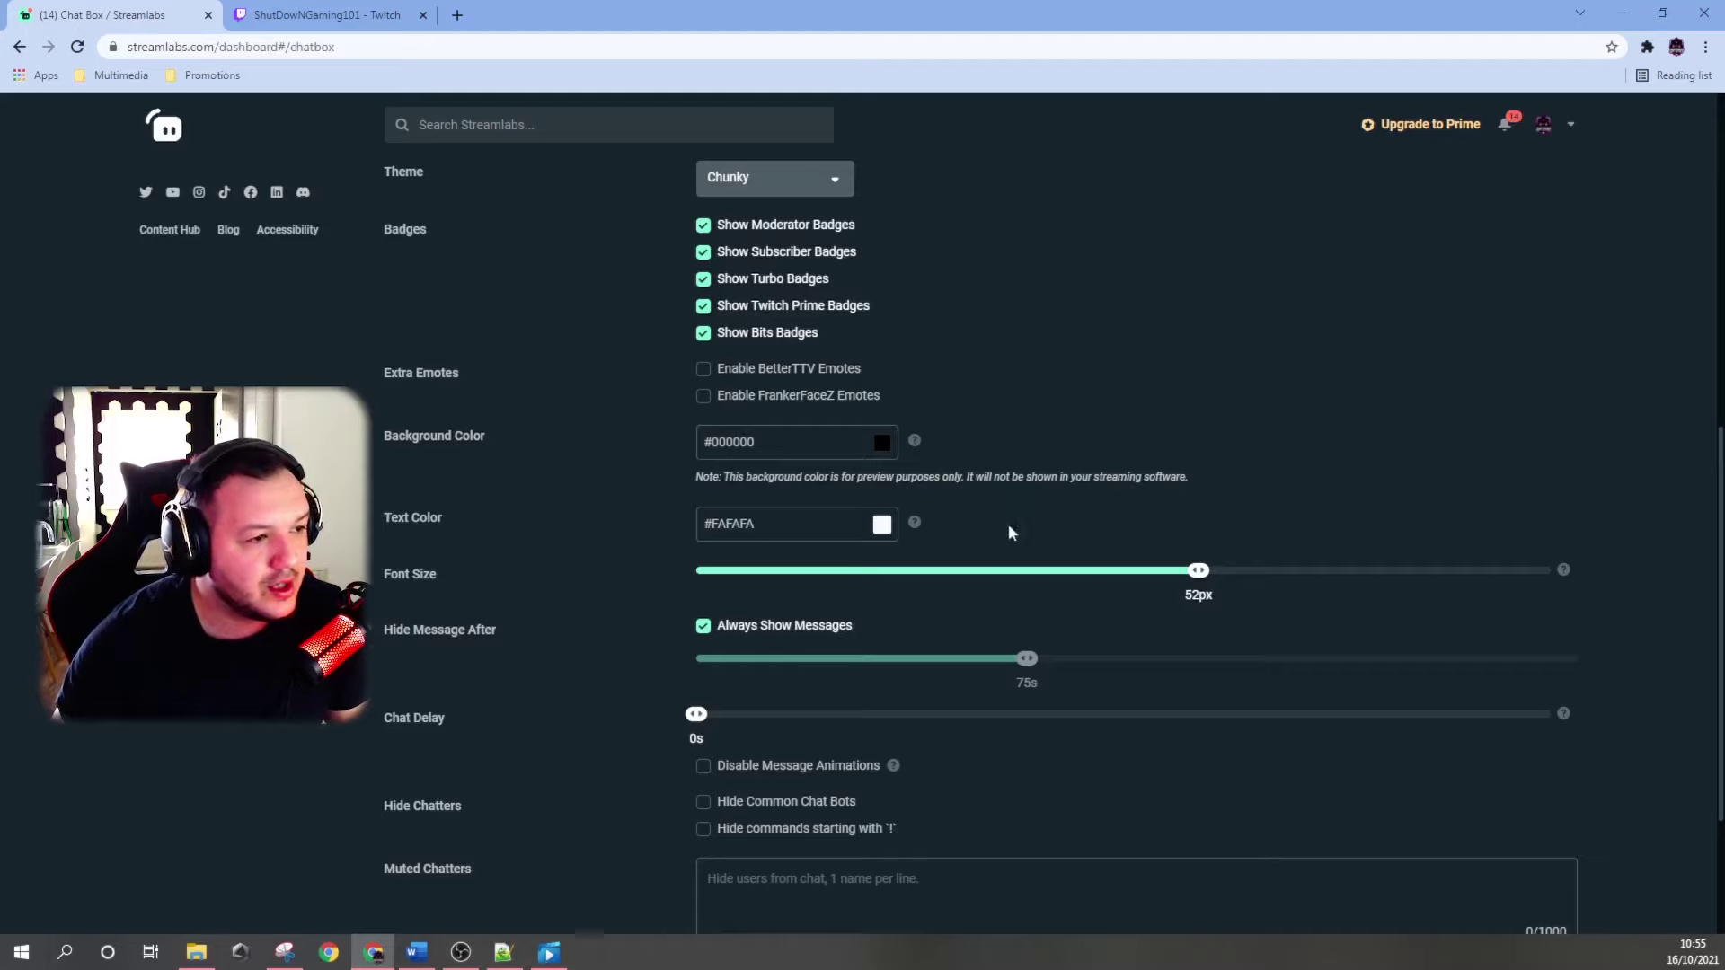
scroll(1009, 532, down, 1)
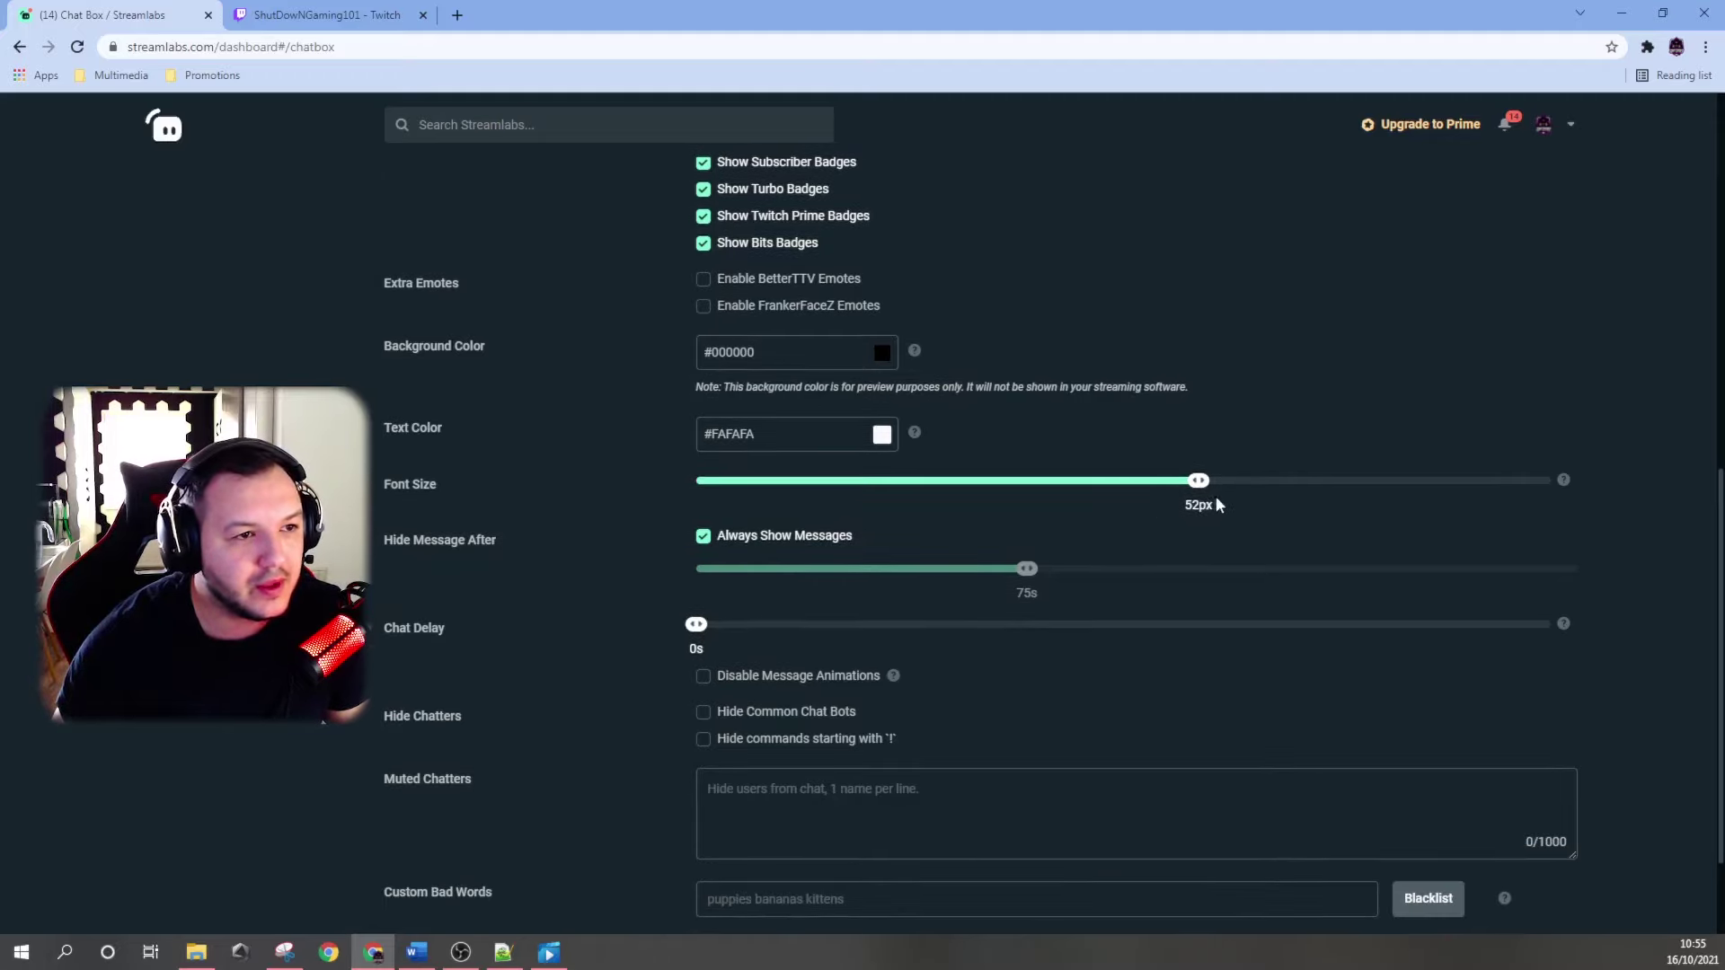
scroll(548, 519, down, 1)
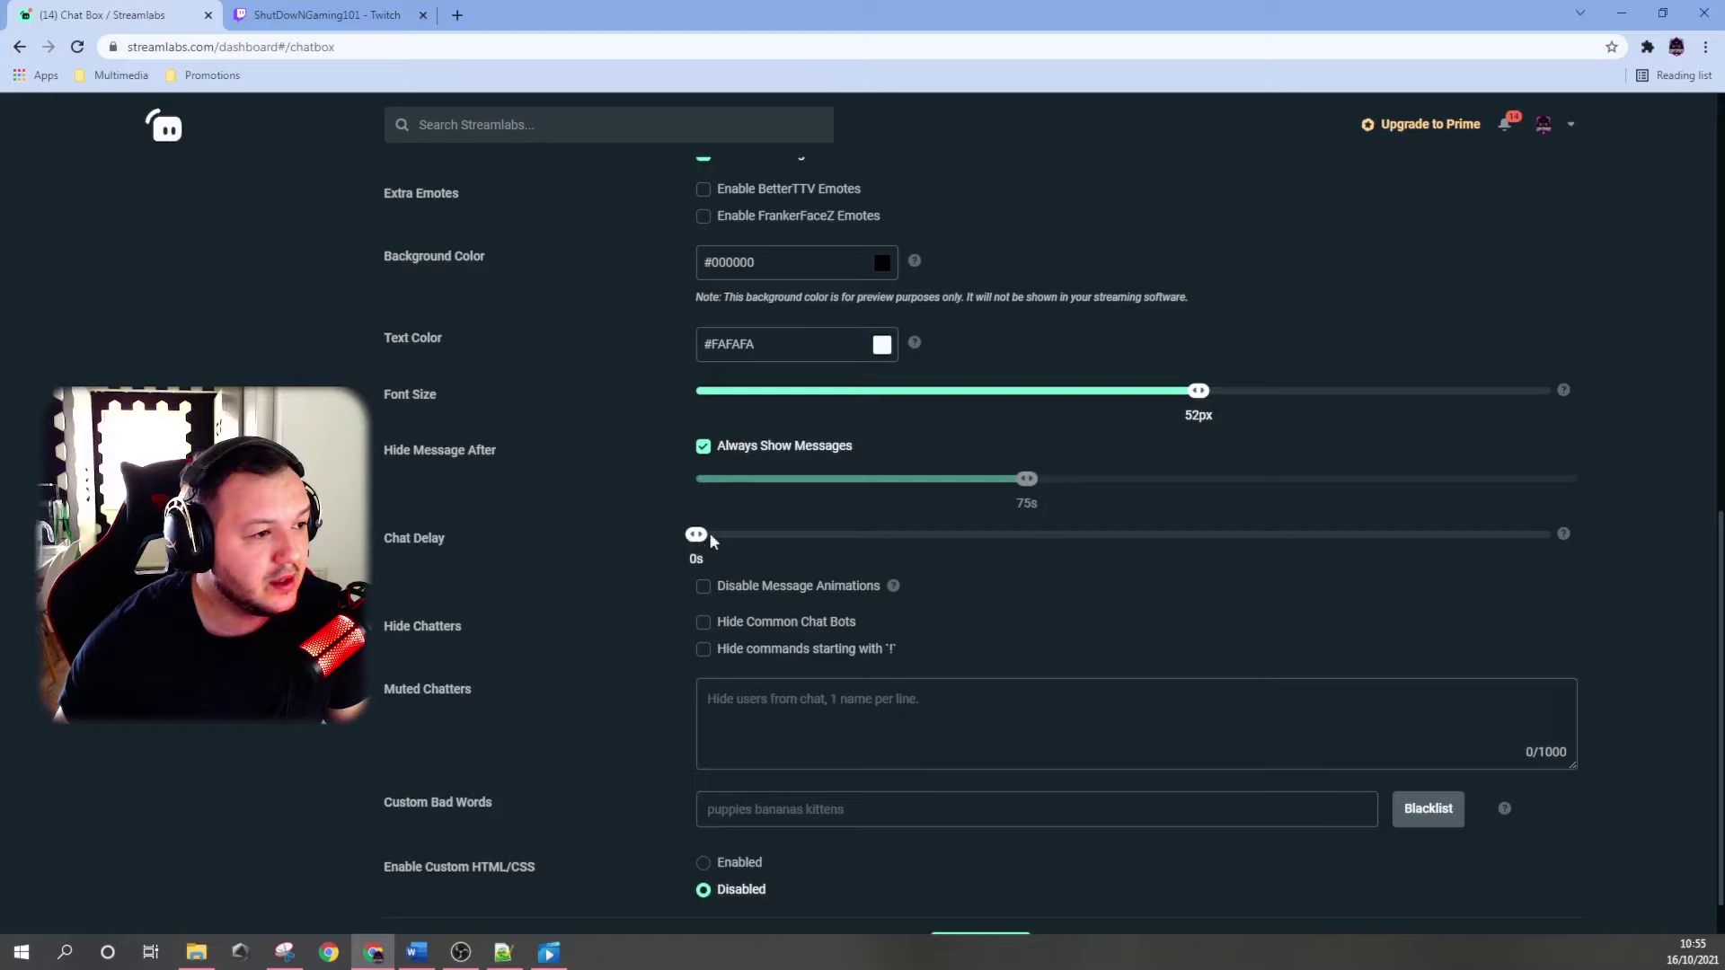
scroll(566, 472, down, 1)
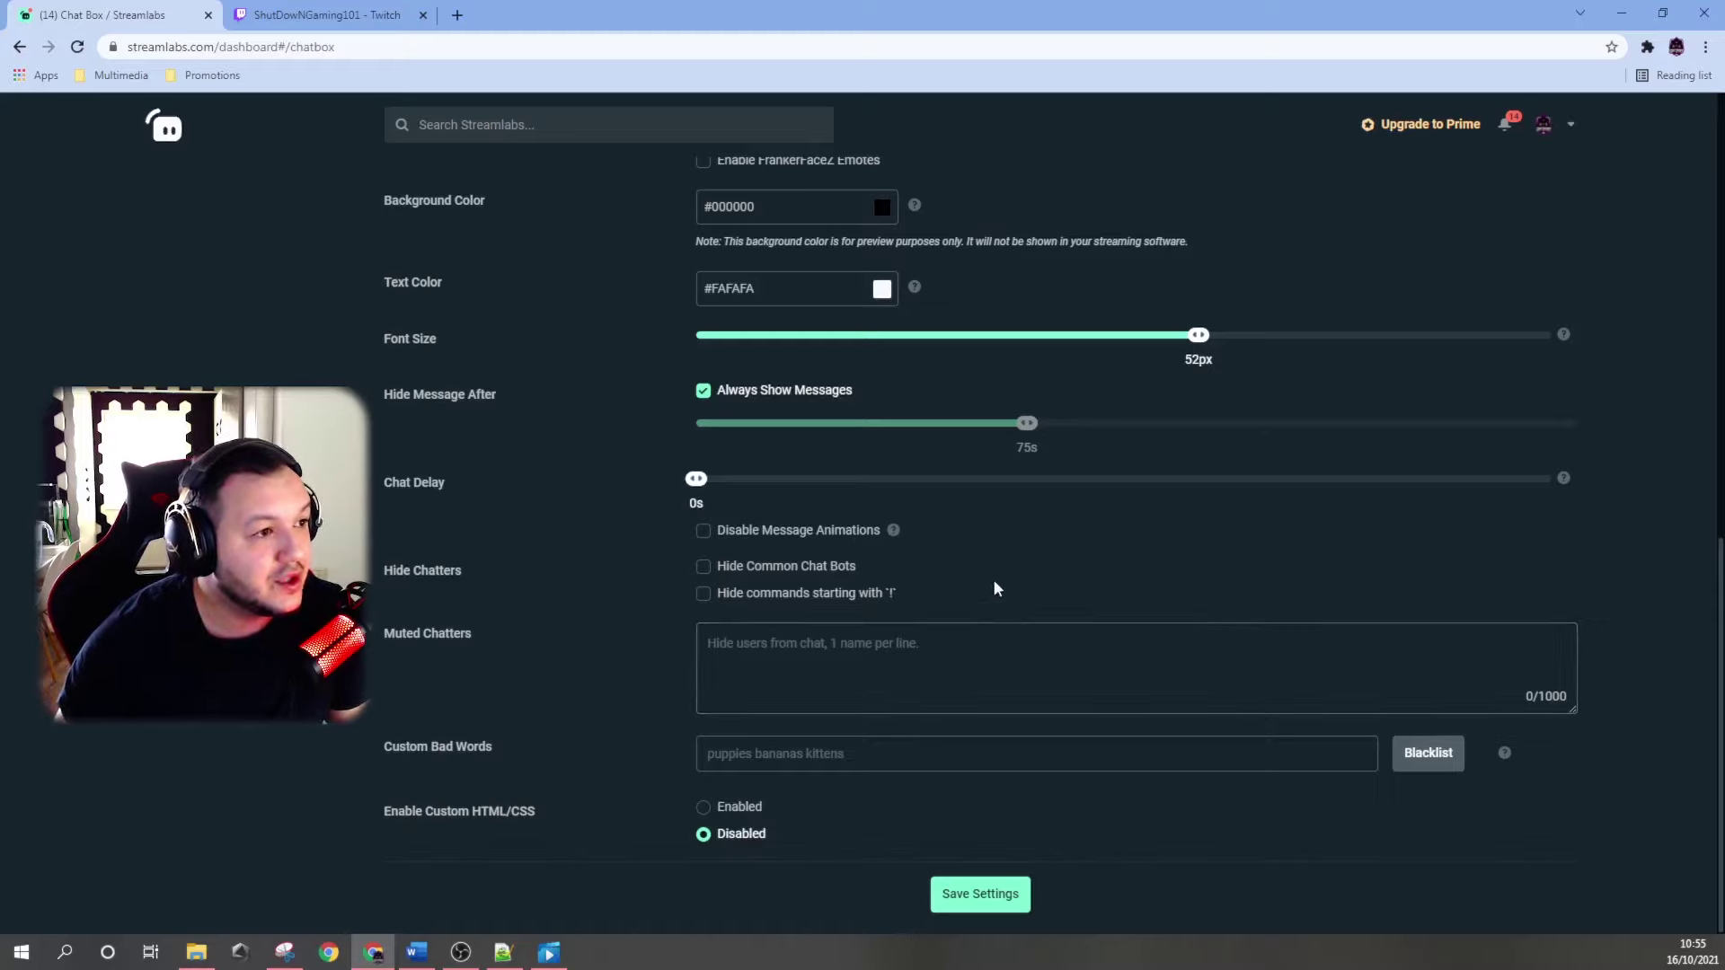
Enable custom HTML/CSS for the chat box and scroll down to its code editor.
click(704, 806)
scroll(617, 722, down, 3)
drag(404, 539, 567, 552)
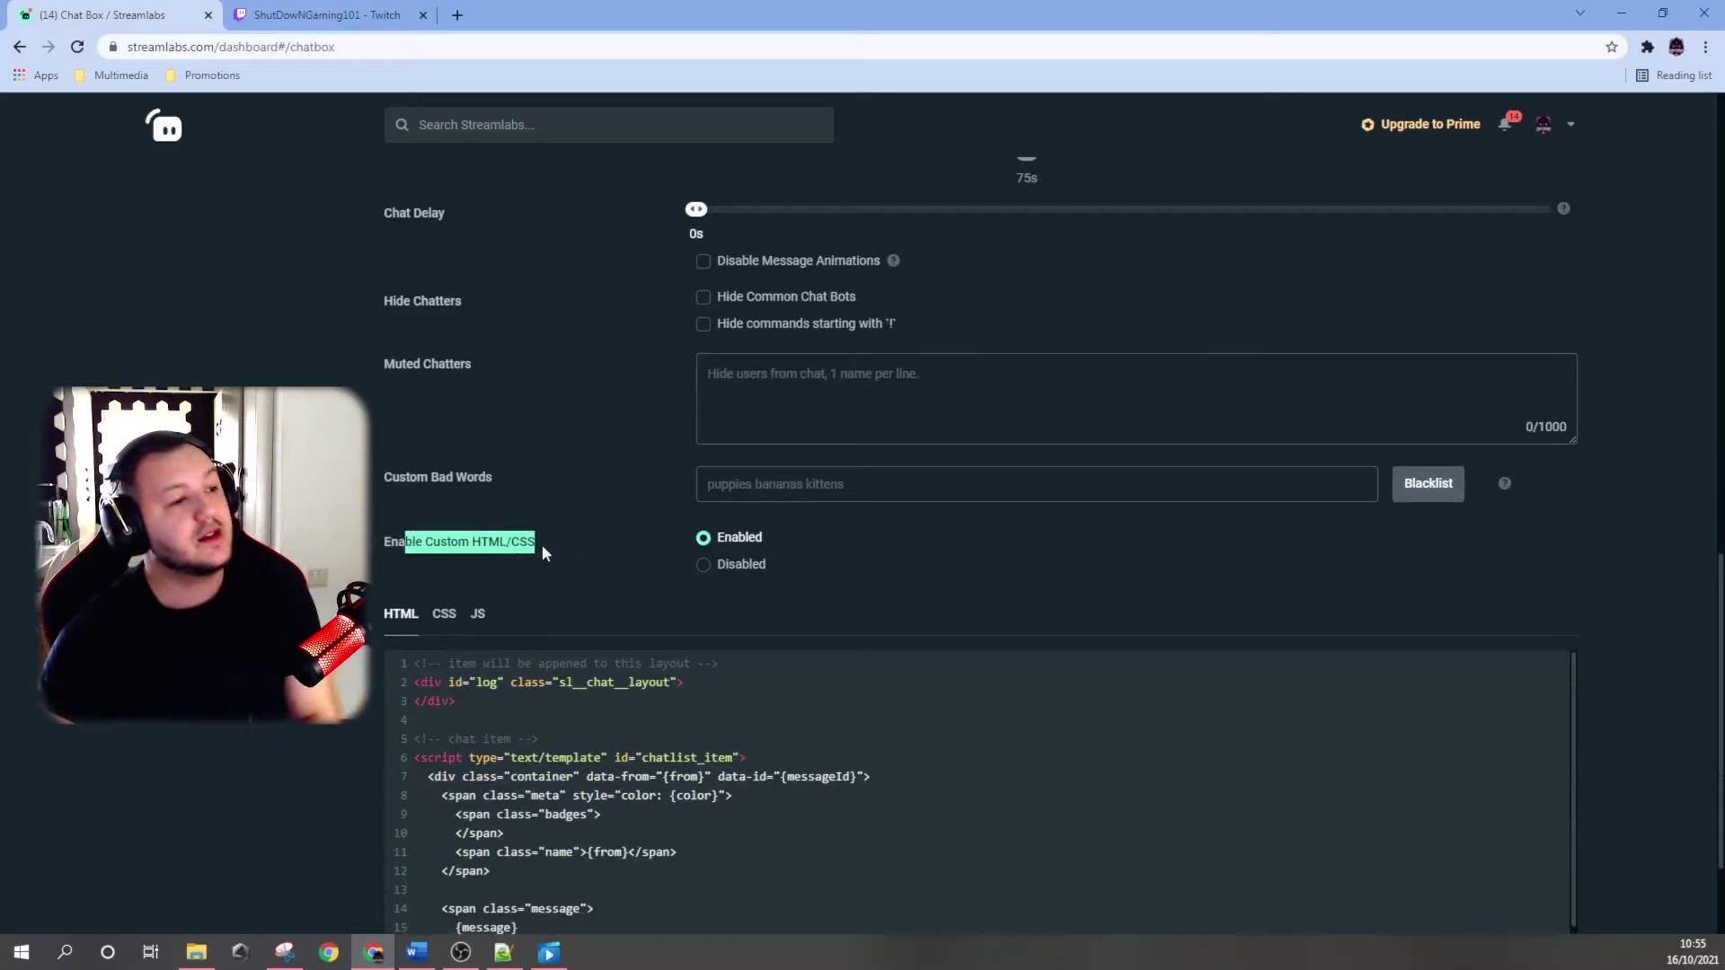
click(574, 564)
scroll(596, 545, down, 2)
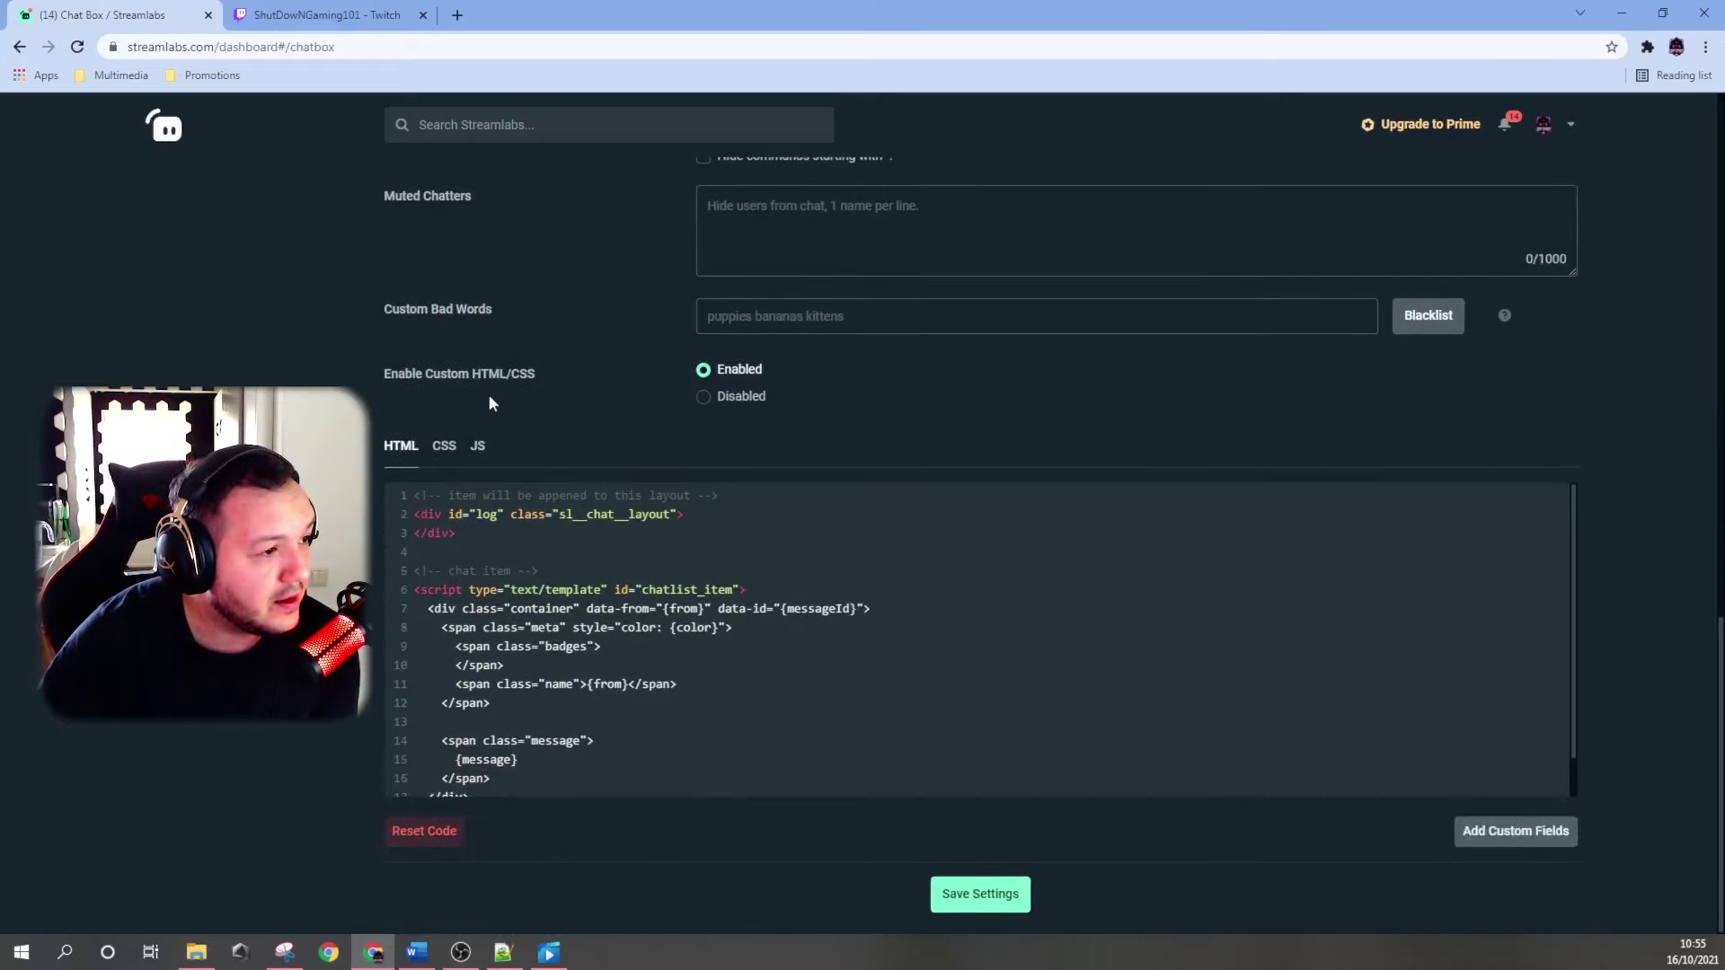
scroll(702, 543, down, 1)
scroll(690, 670, up, 1)
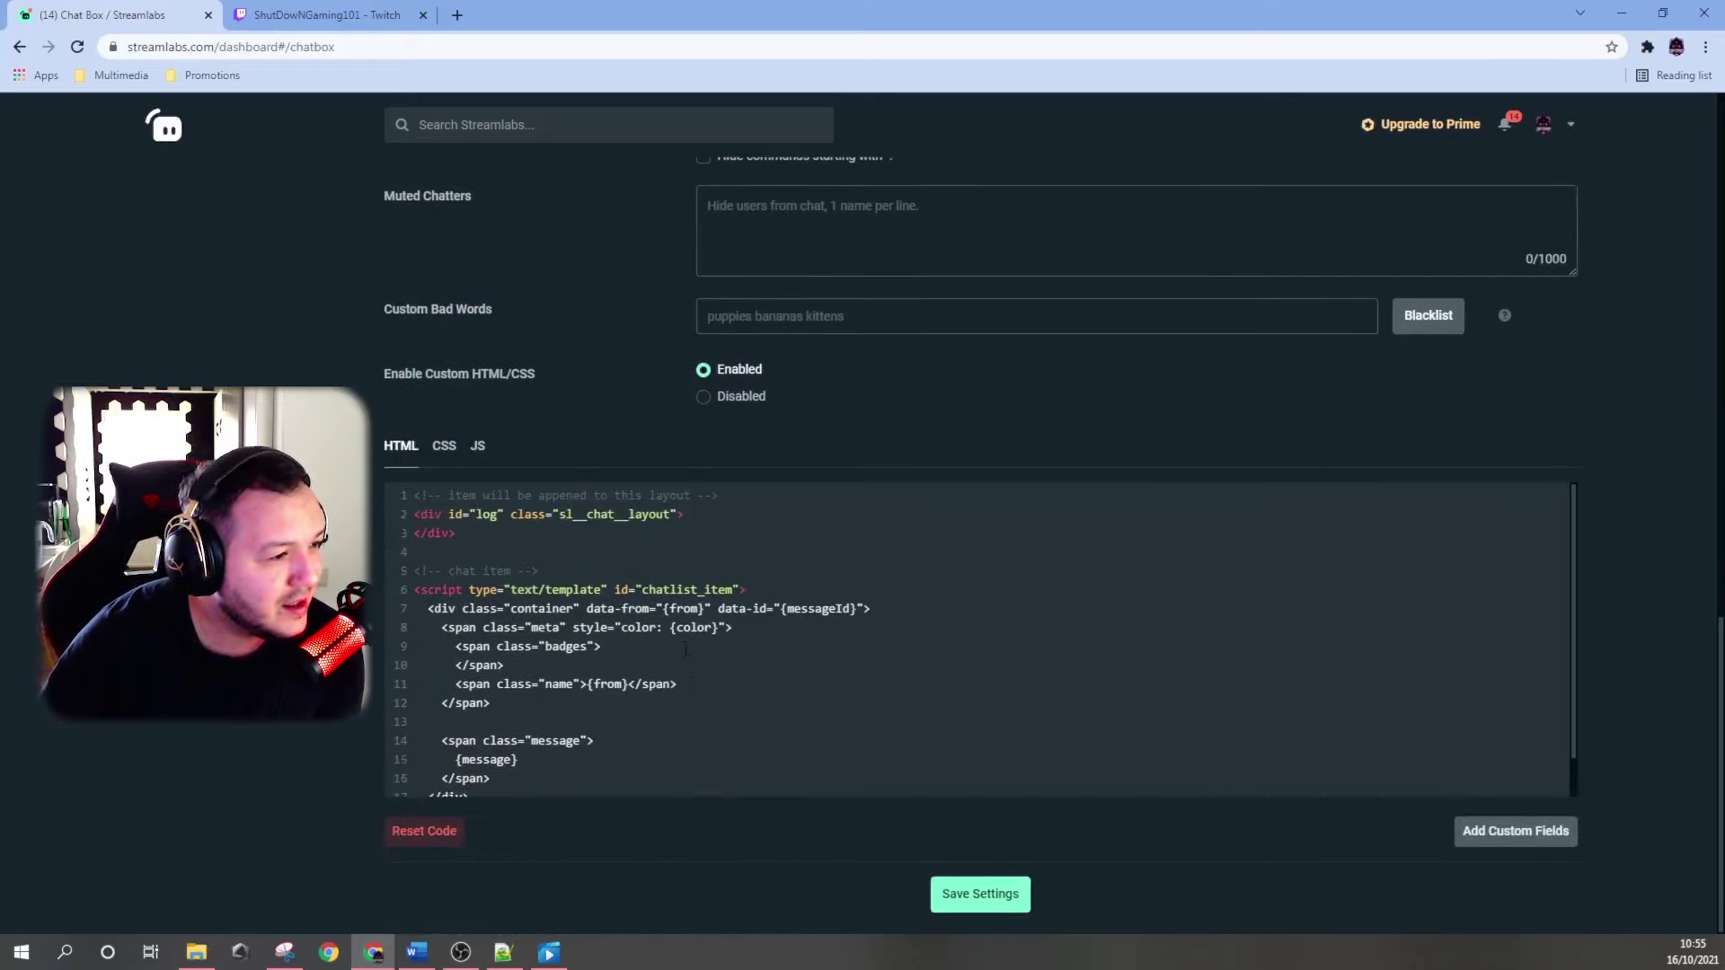
scroll(686, 649, down, 1)
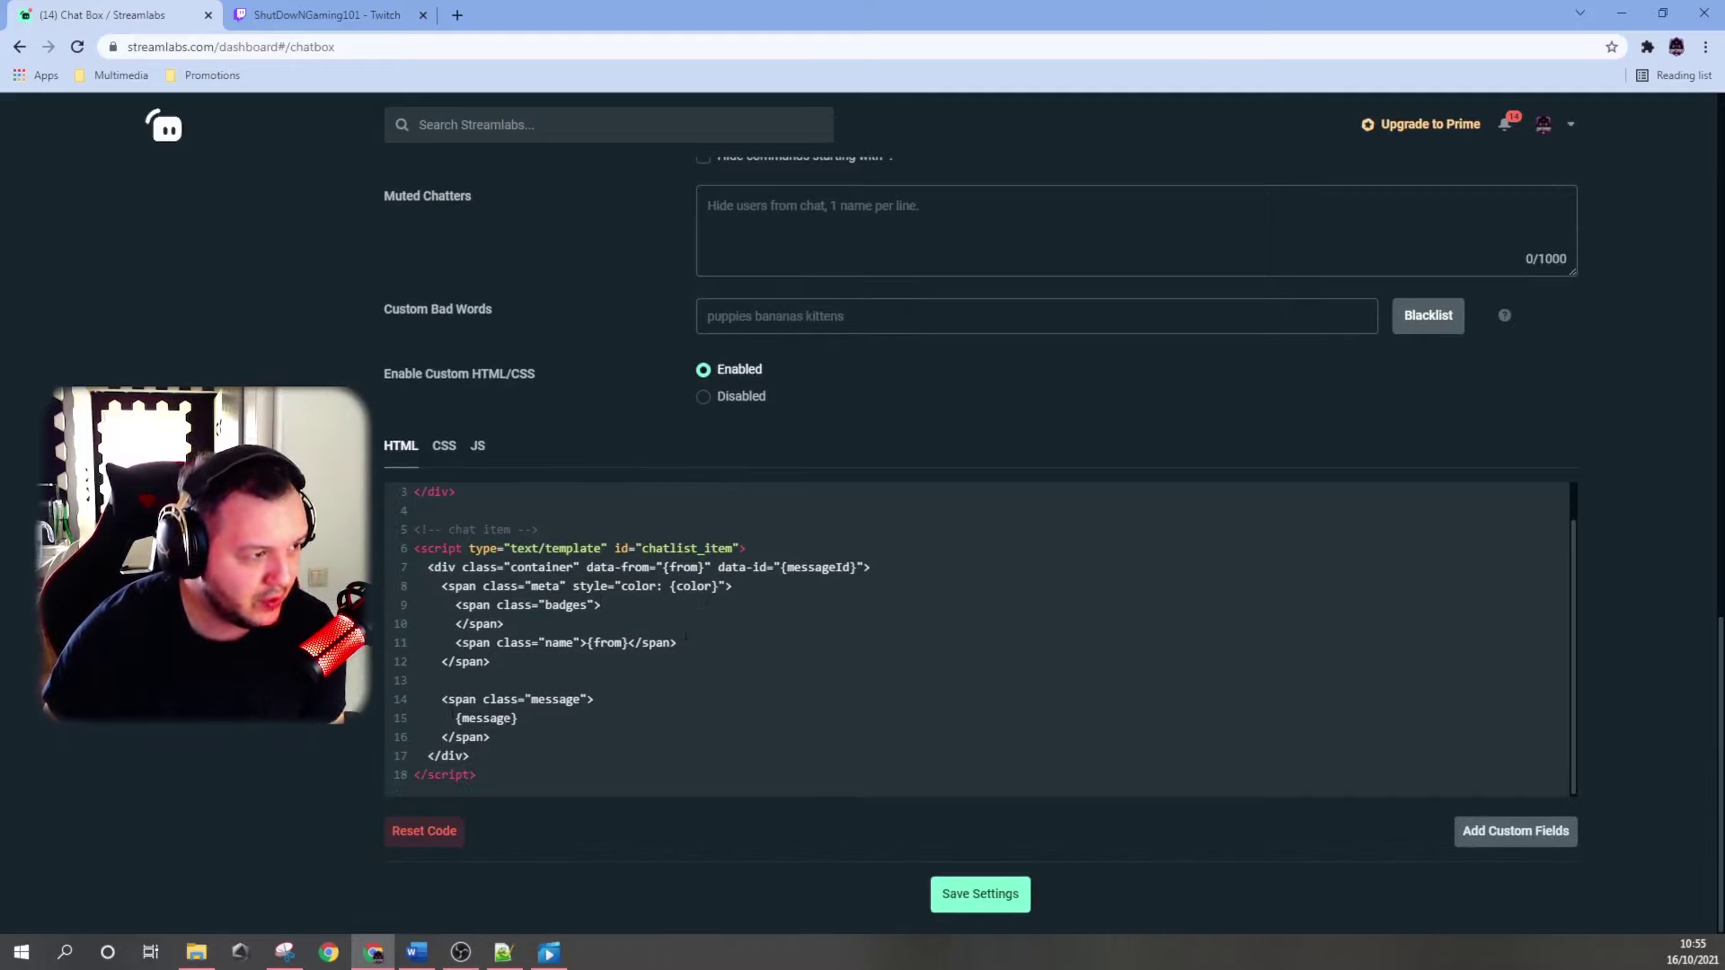
Look through the chat box's CSS, JS and HTML code tabs, selecting the HTML template.
click(444, 449)
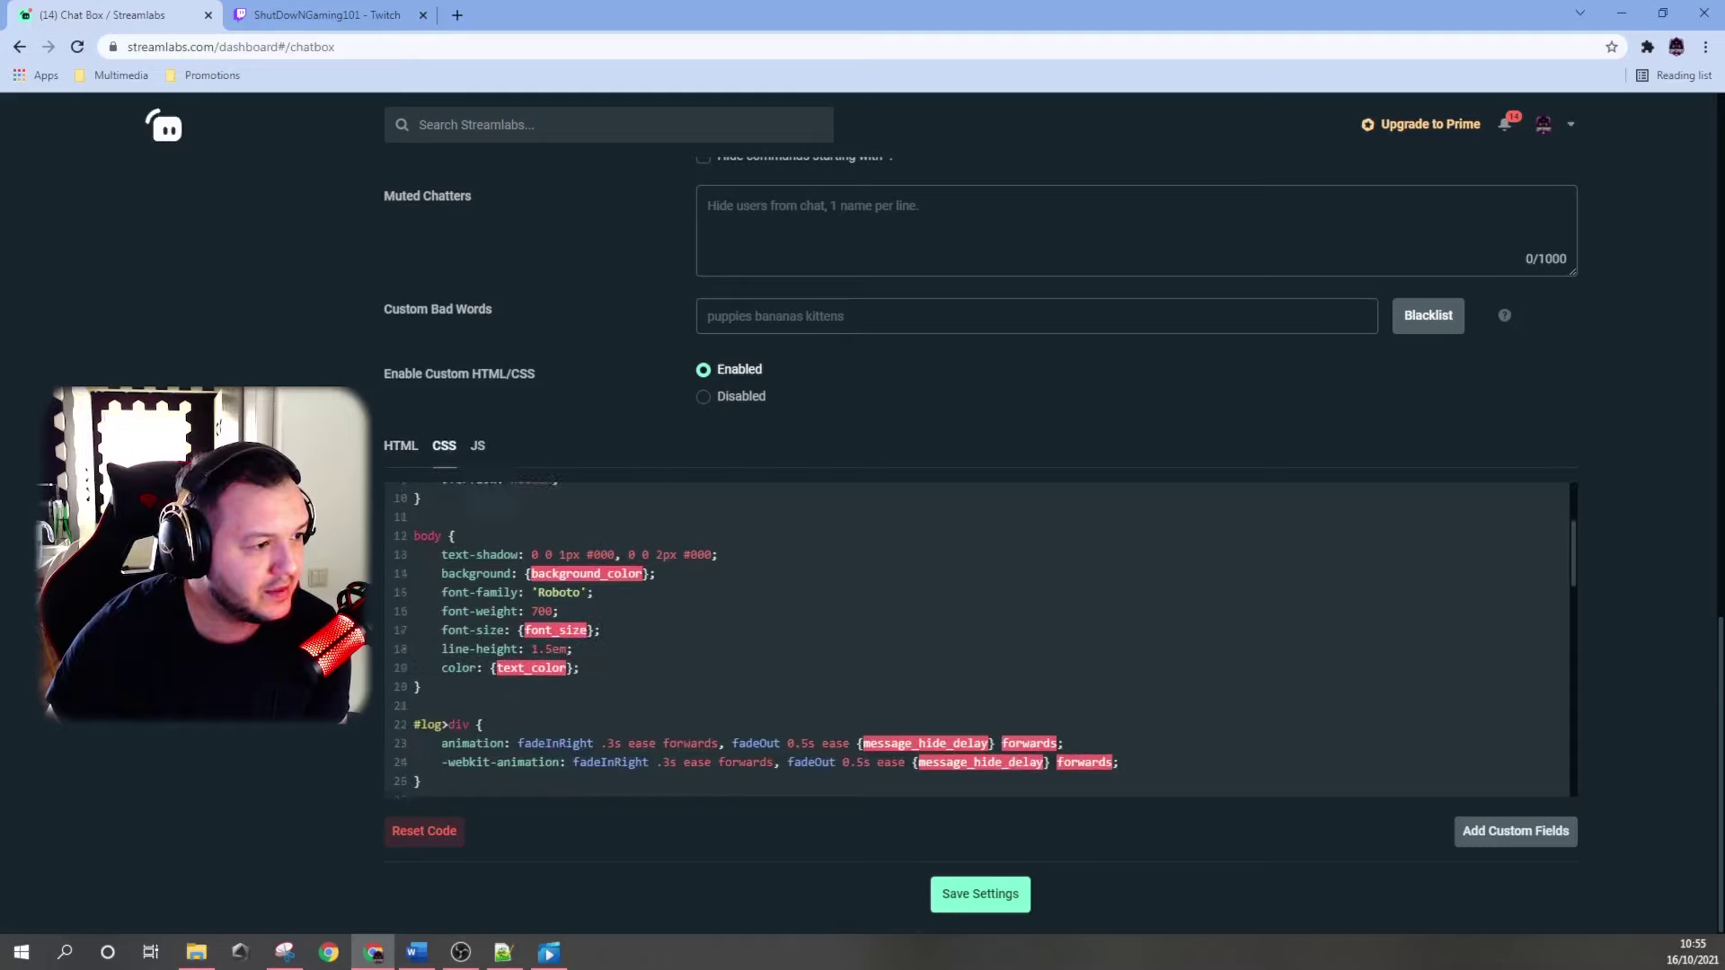
click(477, 450)
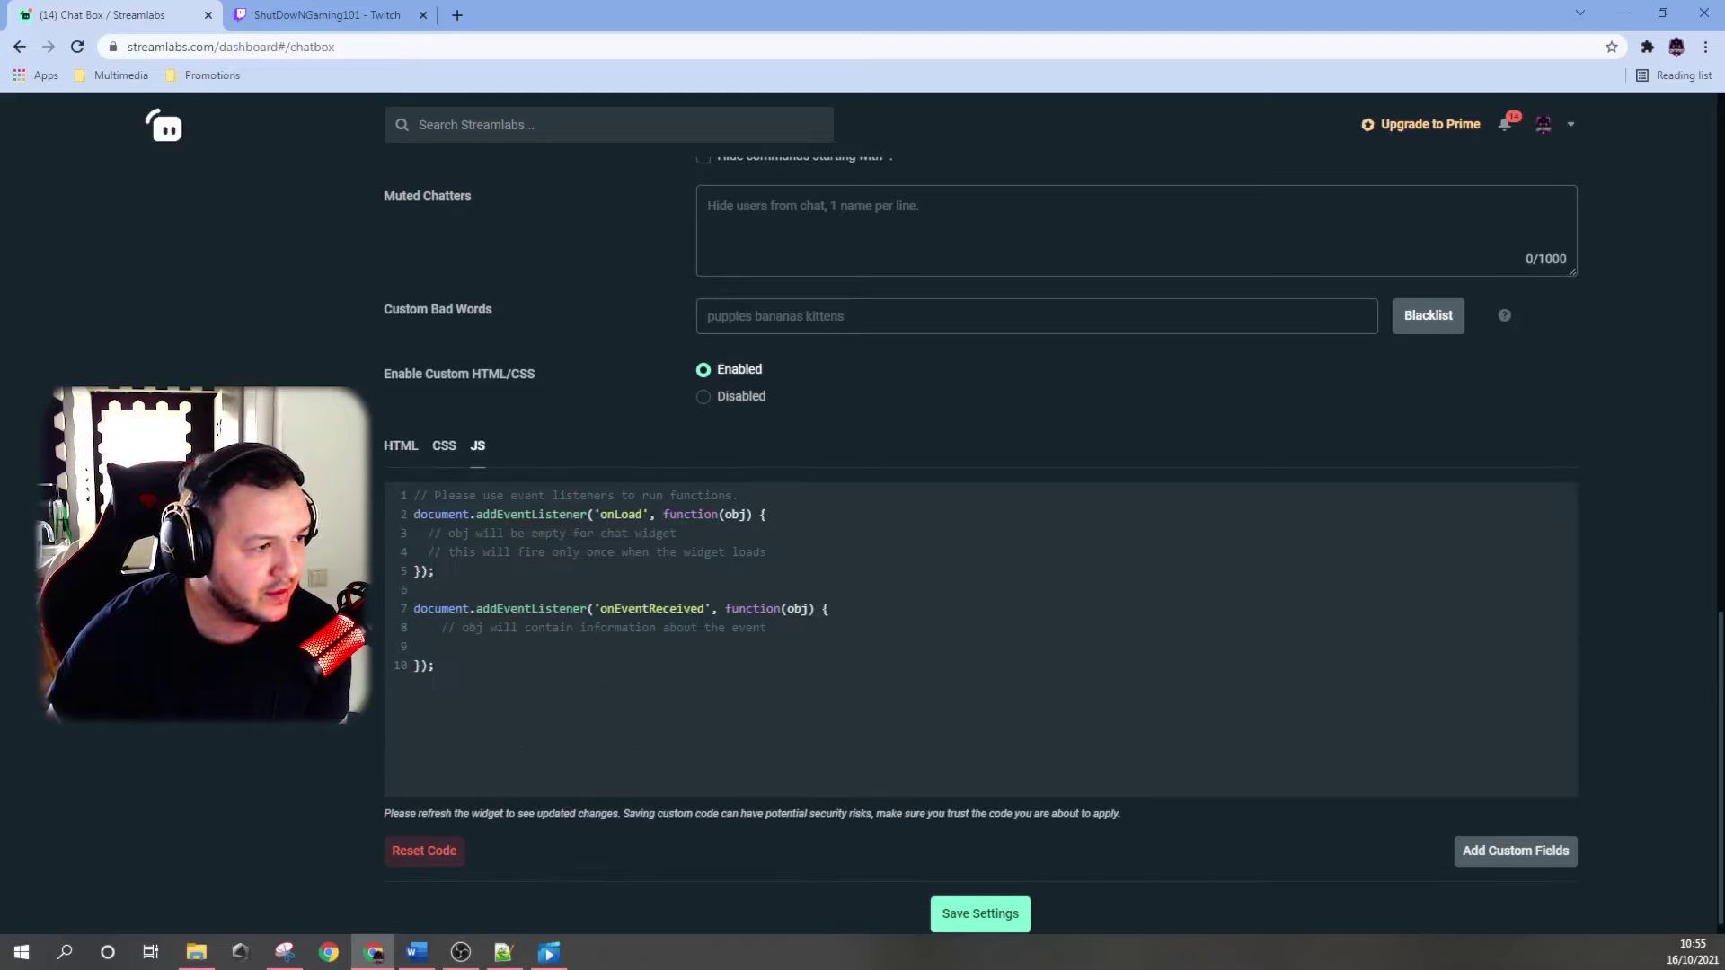
click(393, 449)
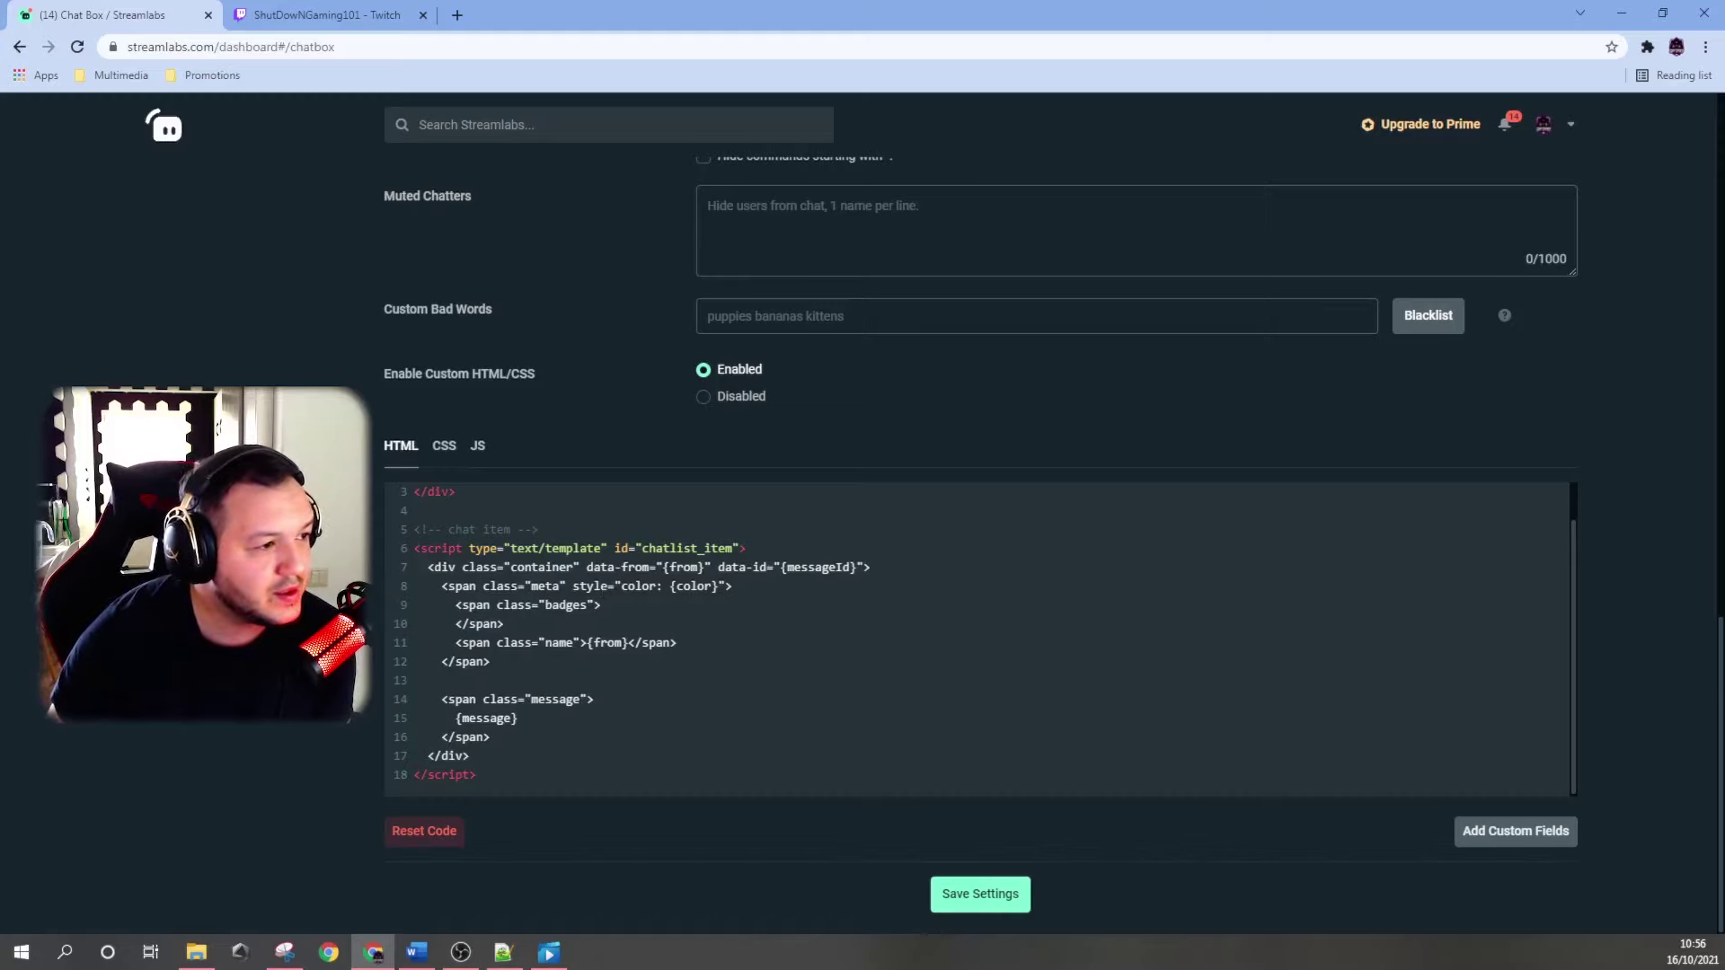
drag(498, 781, 686, 775)
scroll(666, 615, up, 1)
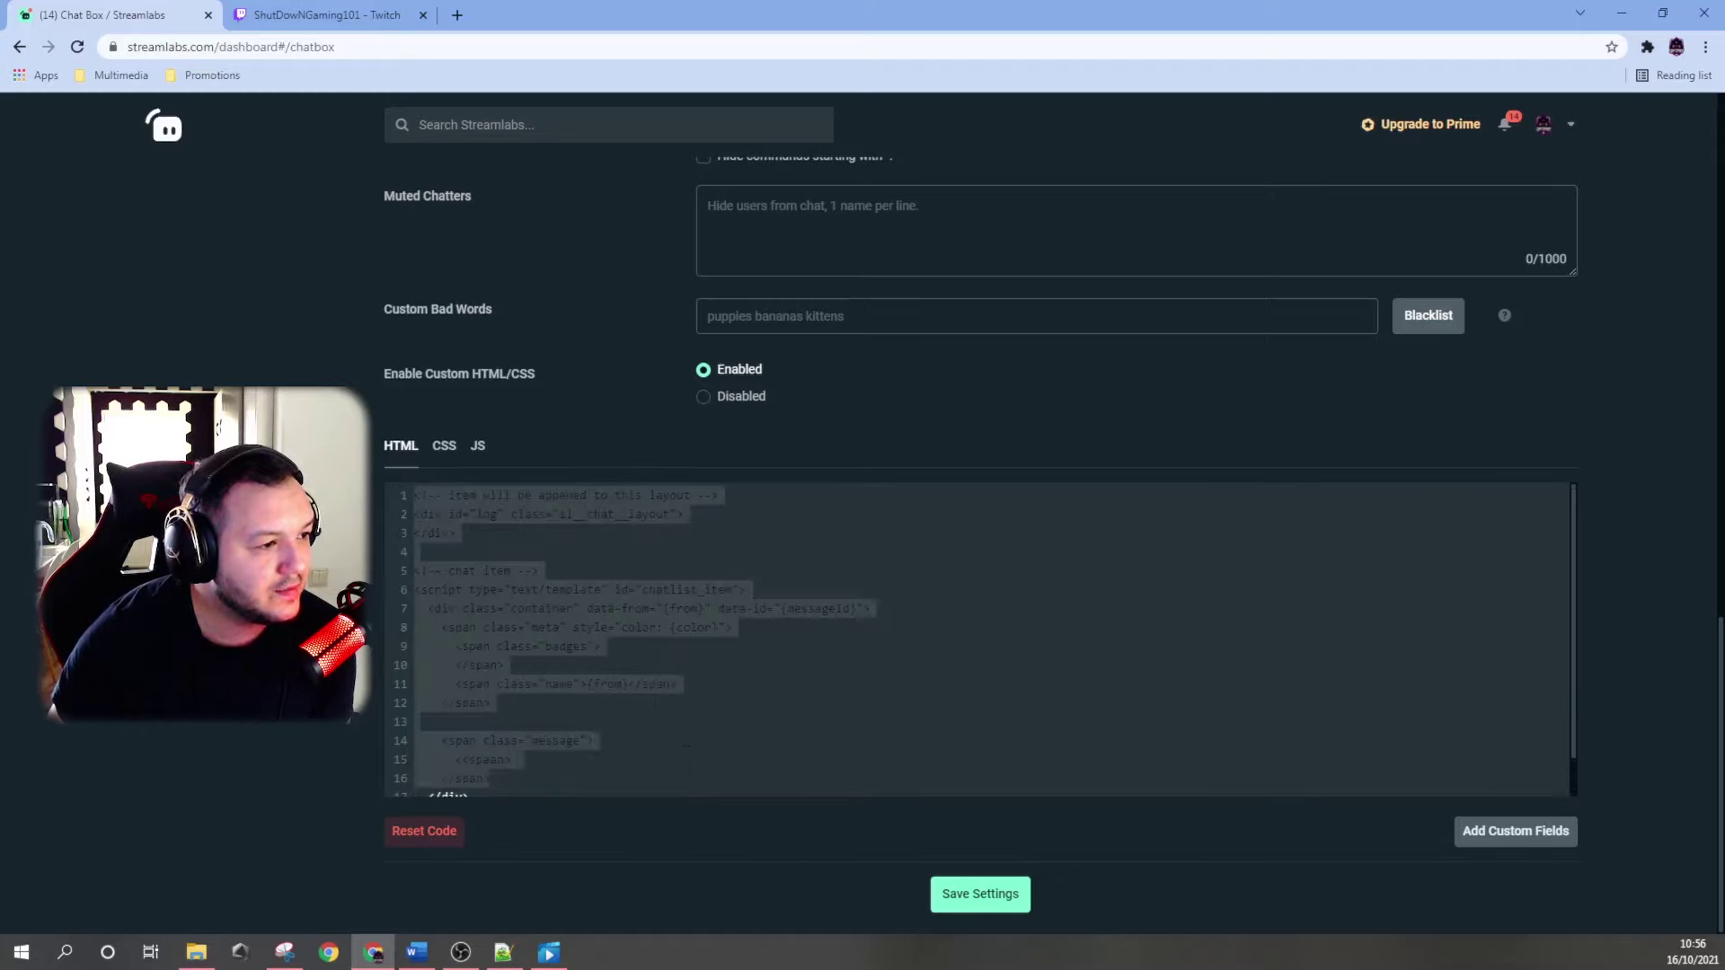
Read through the full custom CSS, then glance at the JS and HTML code again.
click(697, 794)
click(440, 449)
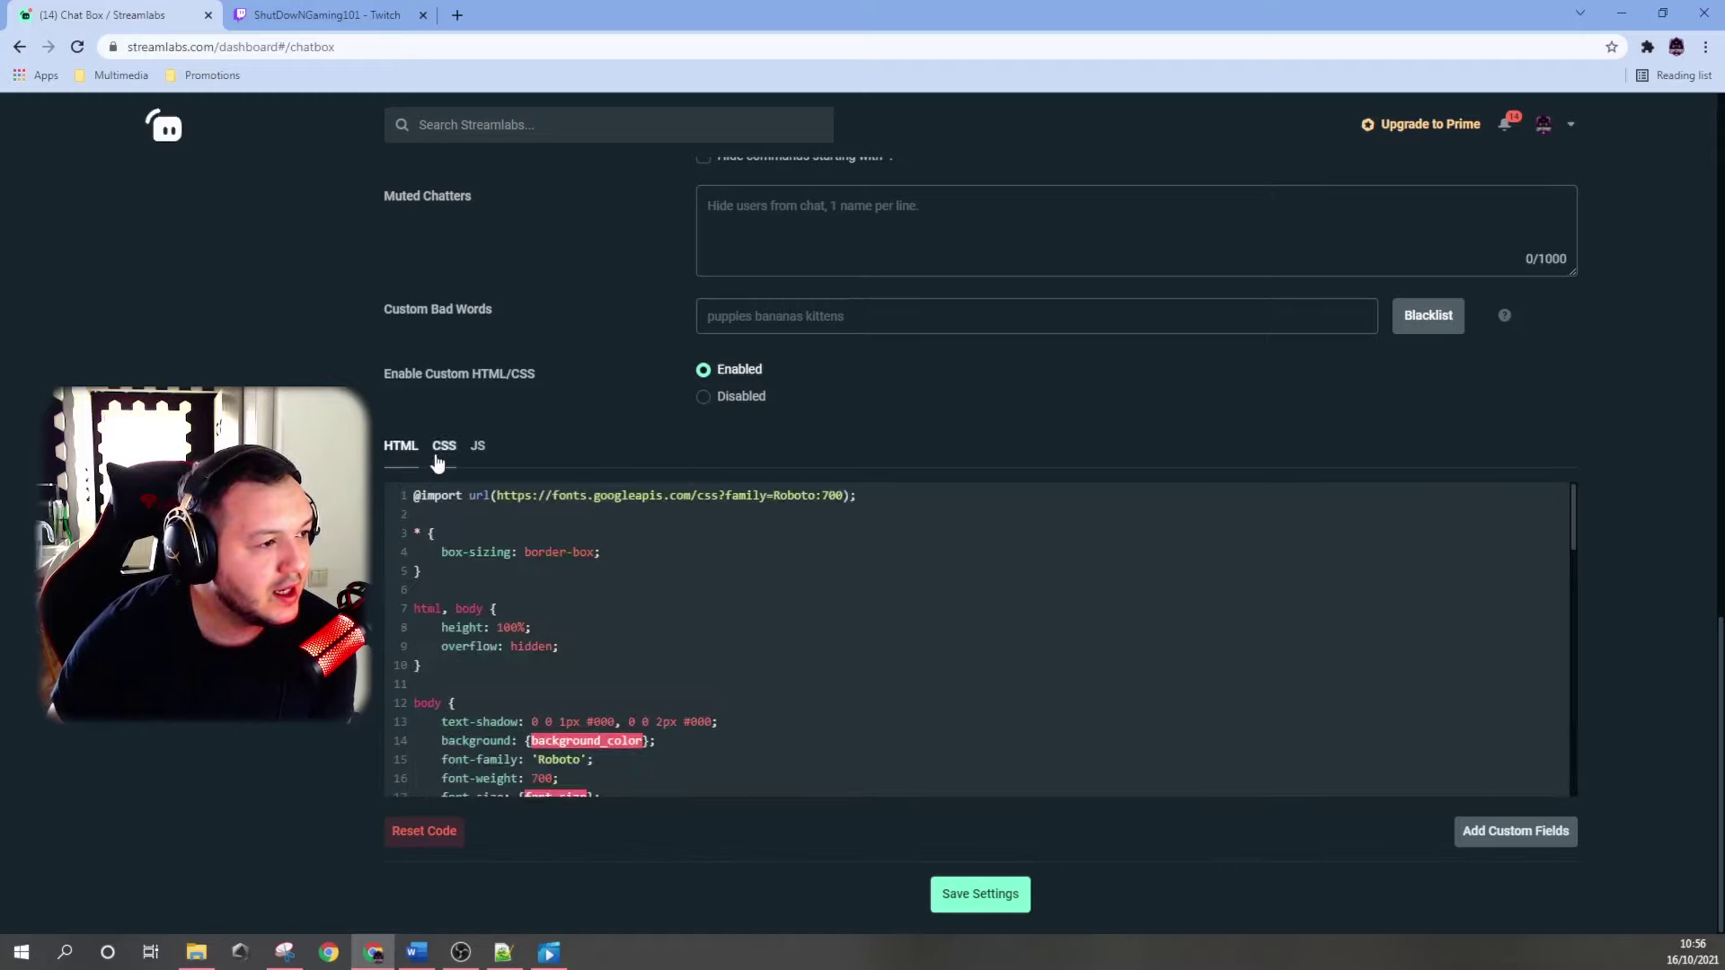
scroll(710, 636, up, 1)
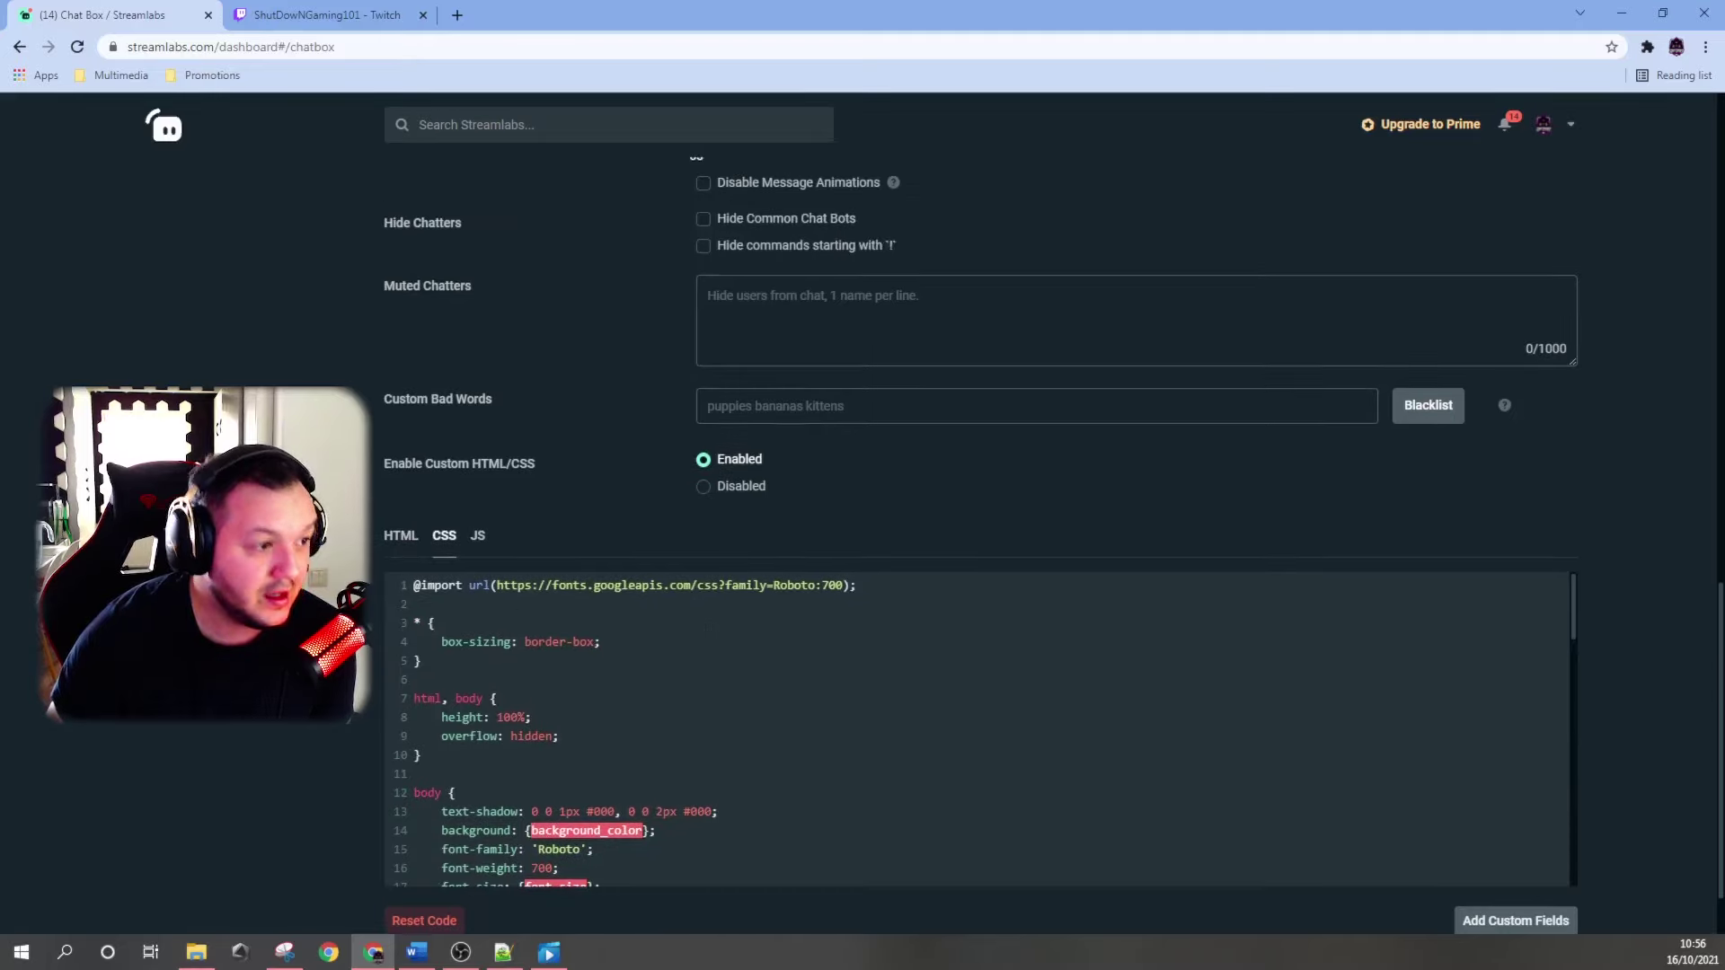
scroll(688, 622, down, 1)
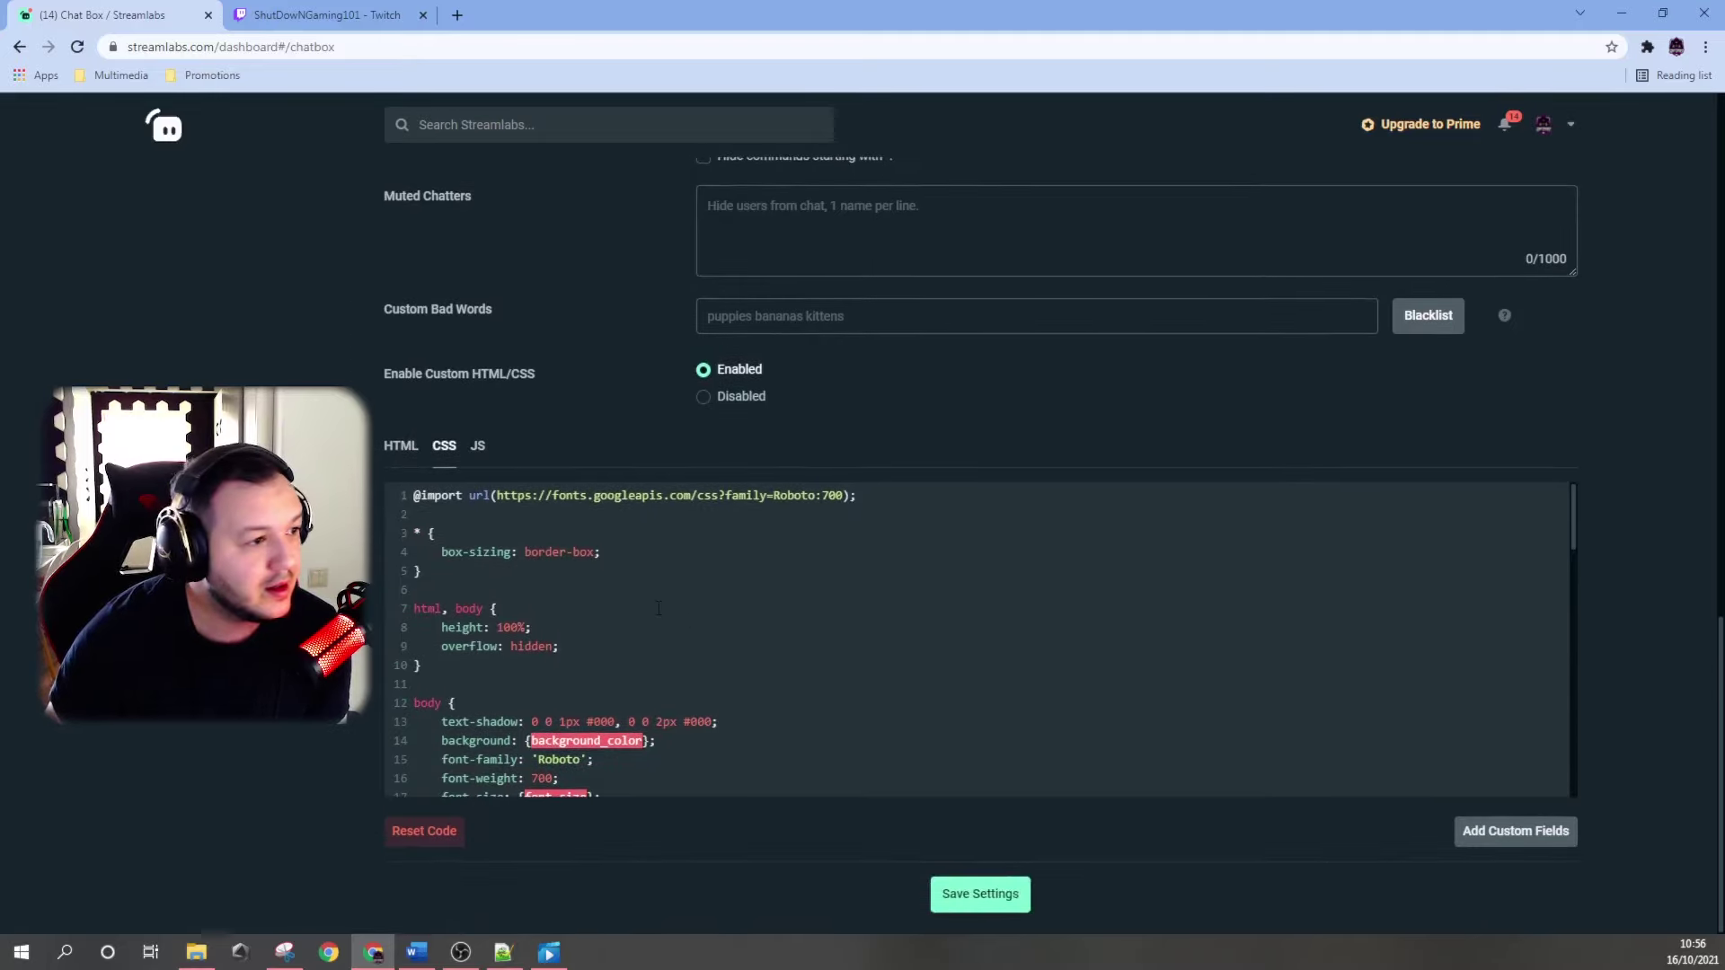
scroll(659, 609, down, 2)
scroll(642, 603, down, 3)
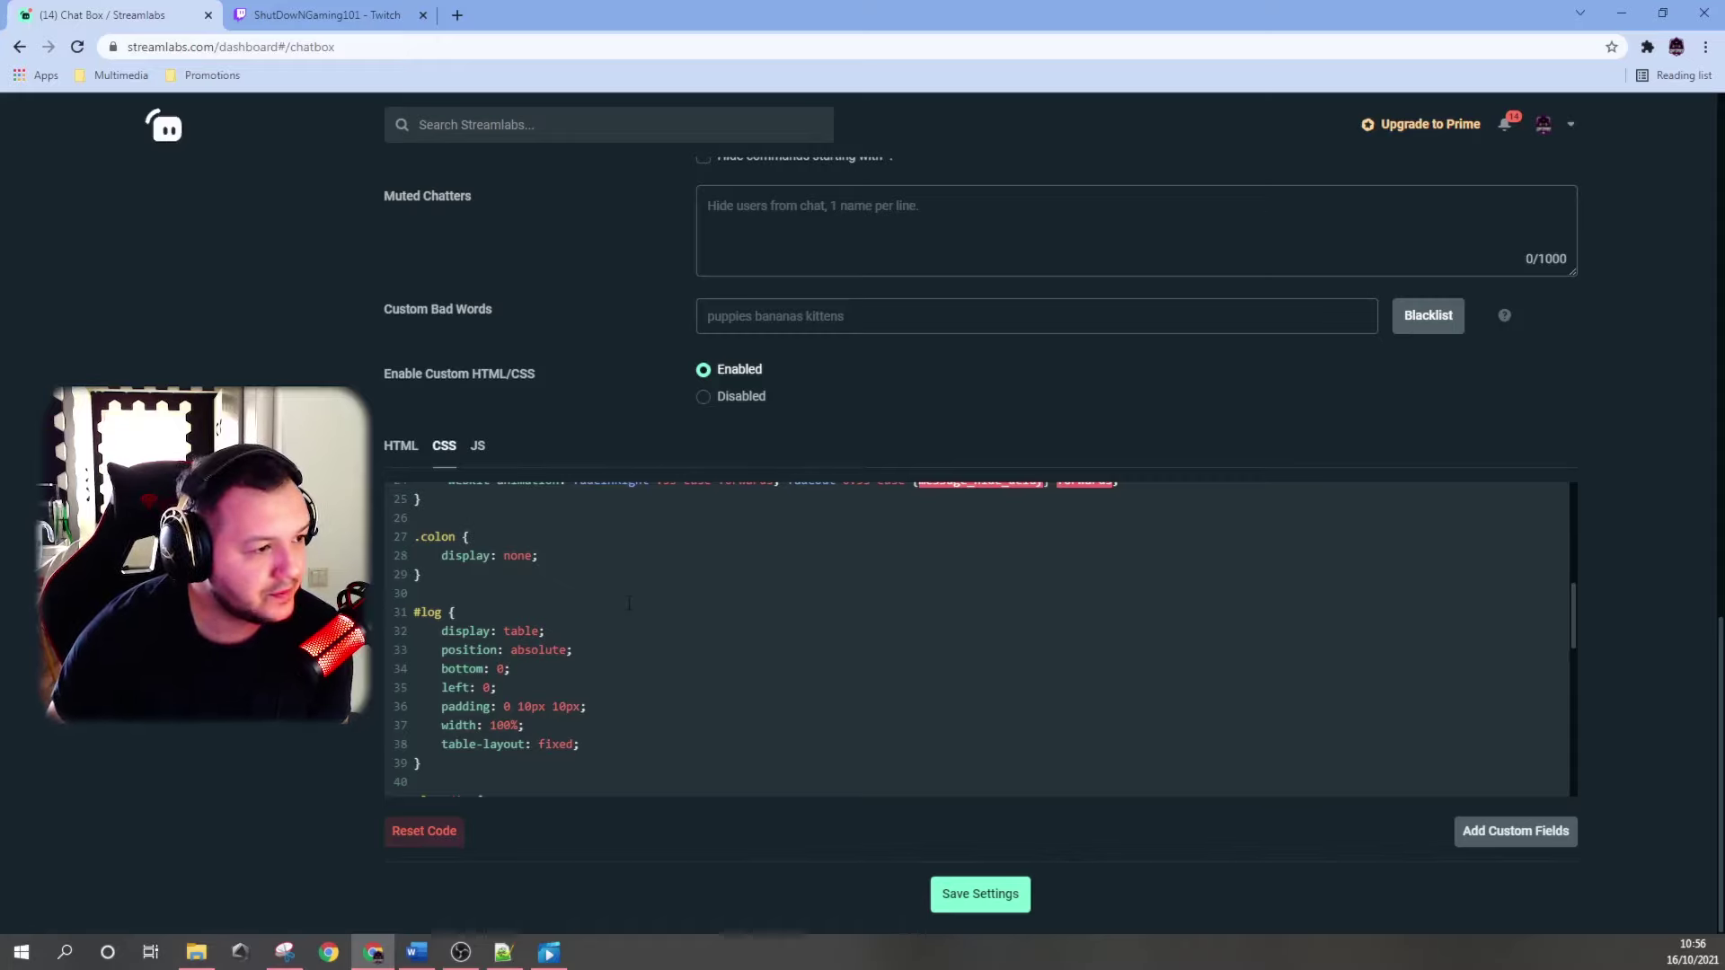
scroll(629, 603, up, 5)
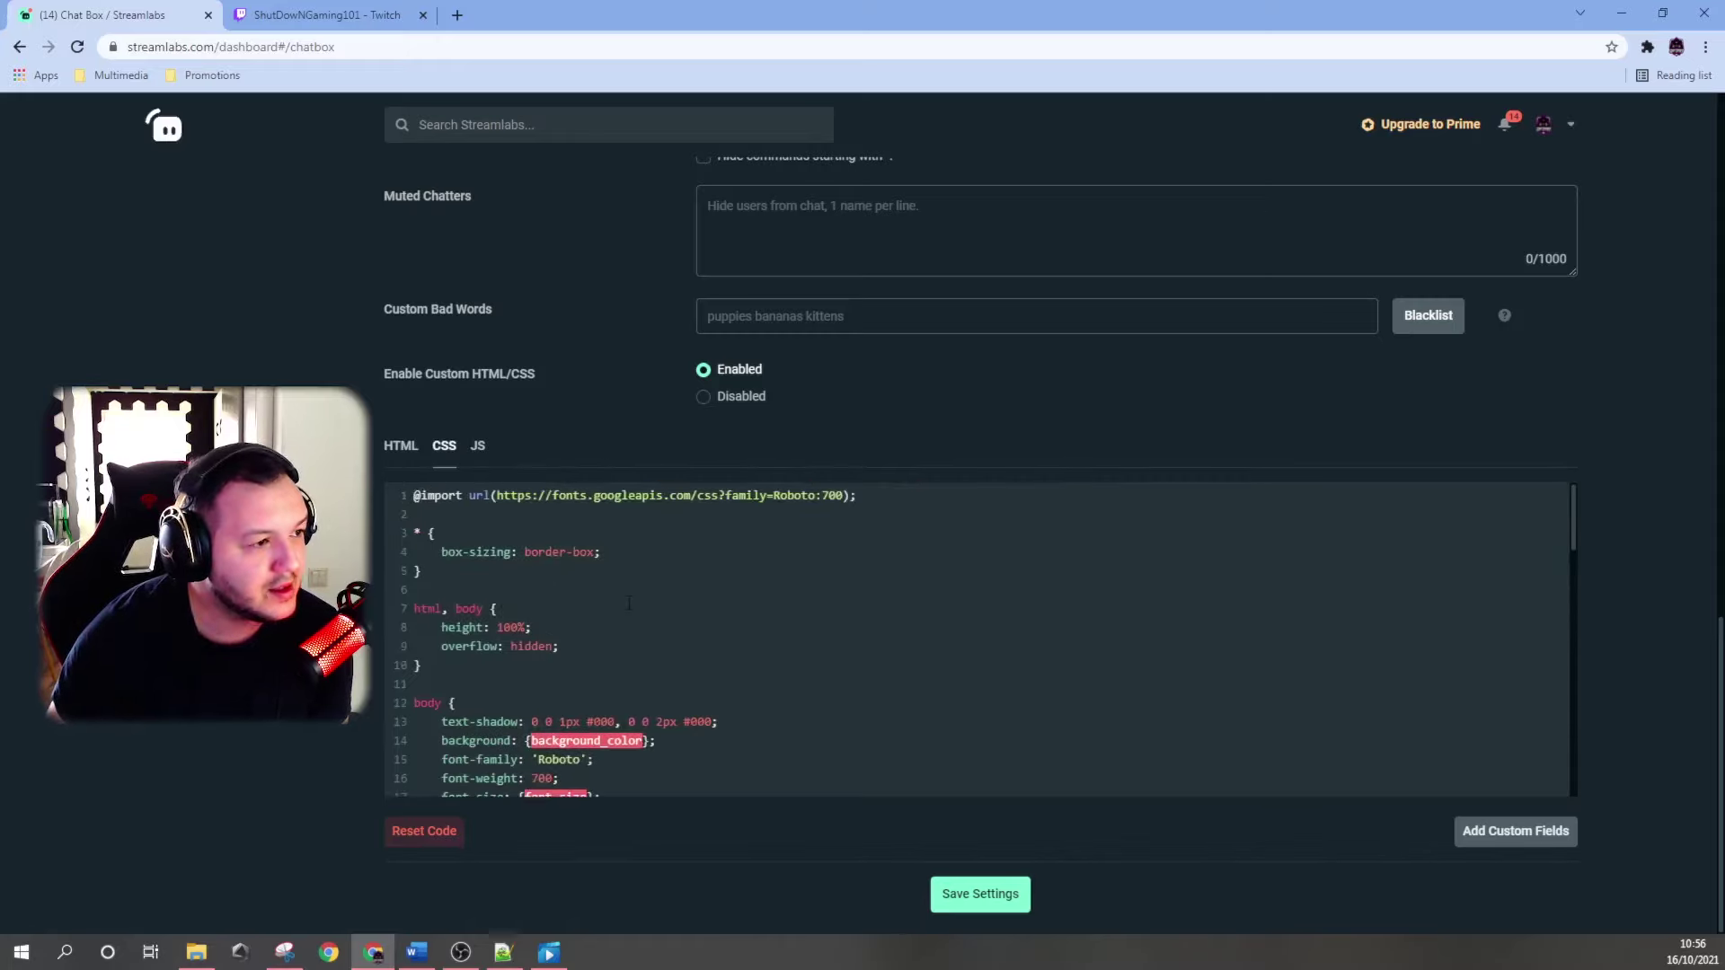
click(477, 446)
click(401, 447)
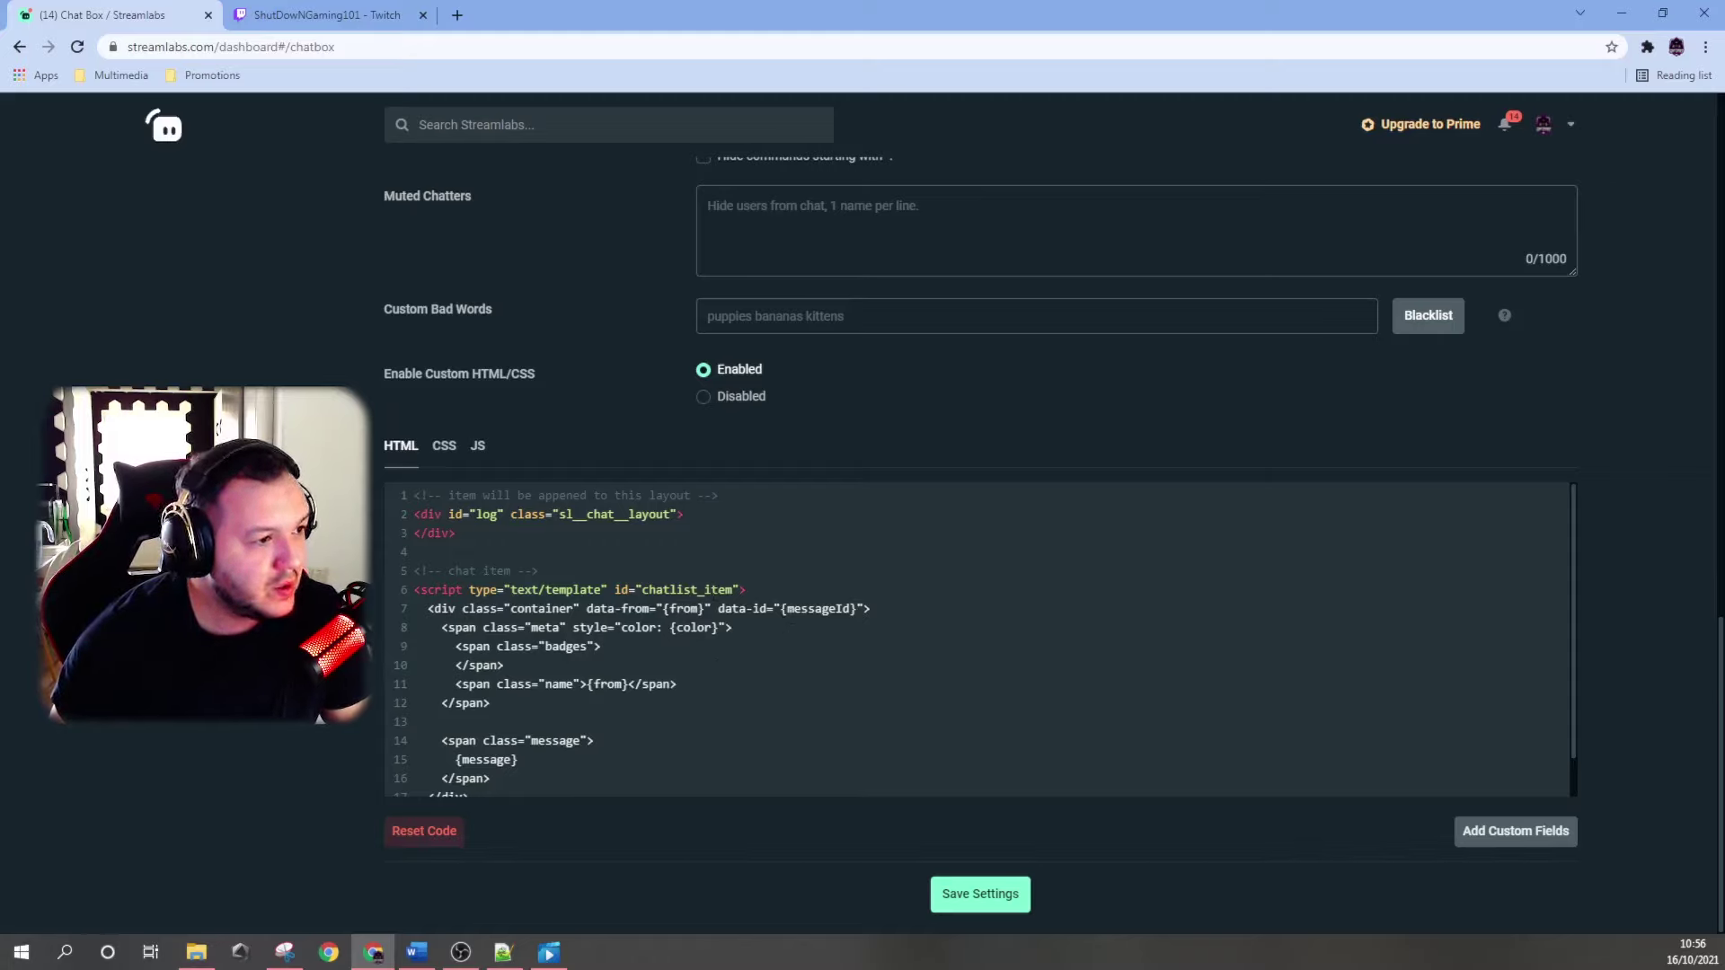
Copy the Chat Box widget URL and switch to OBS Studio.
scroll(367, 582, up, 15)
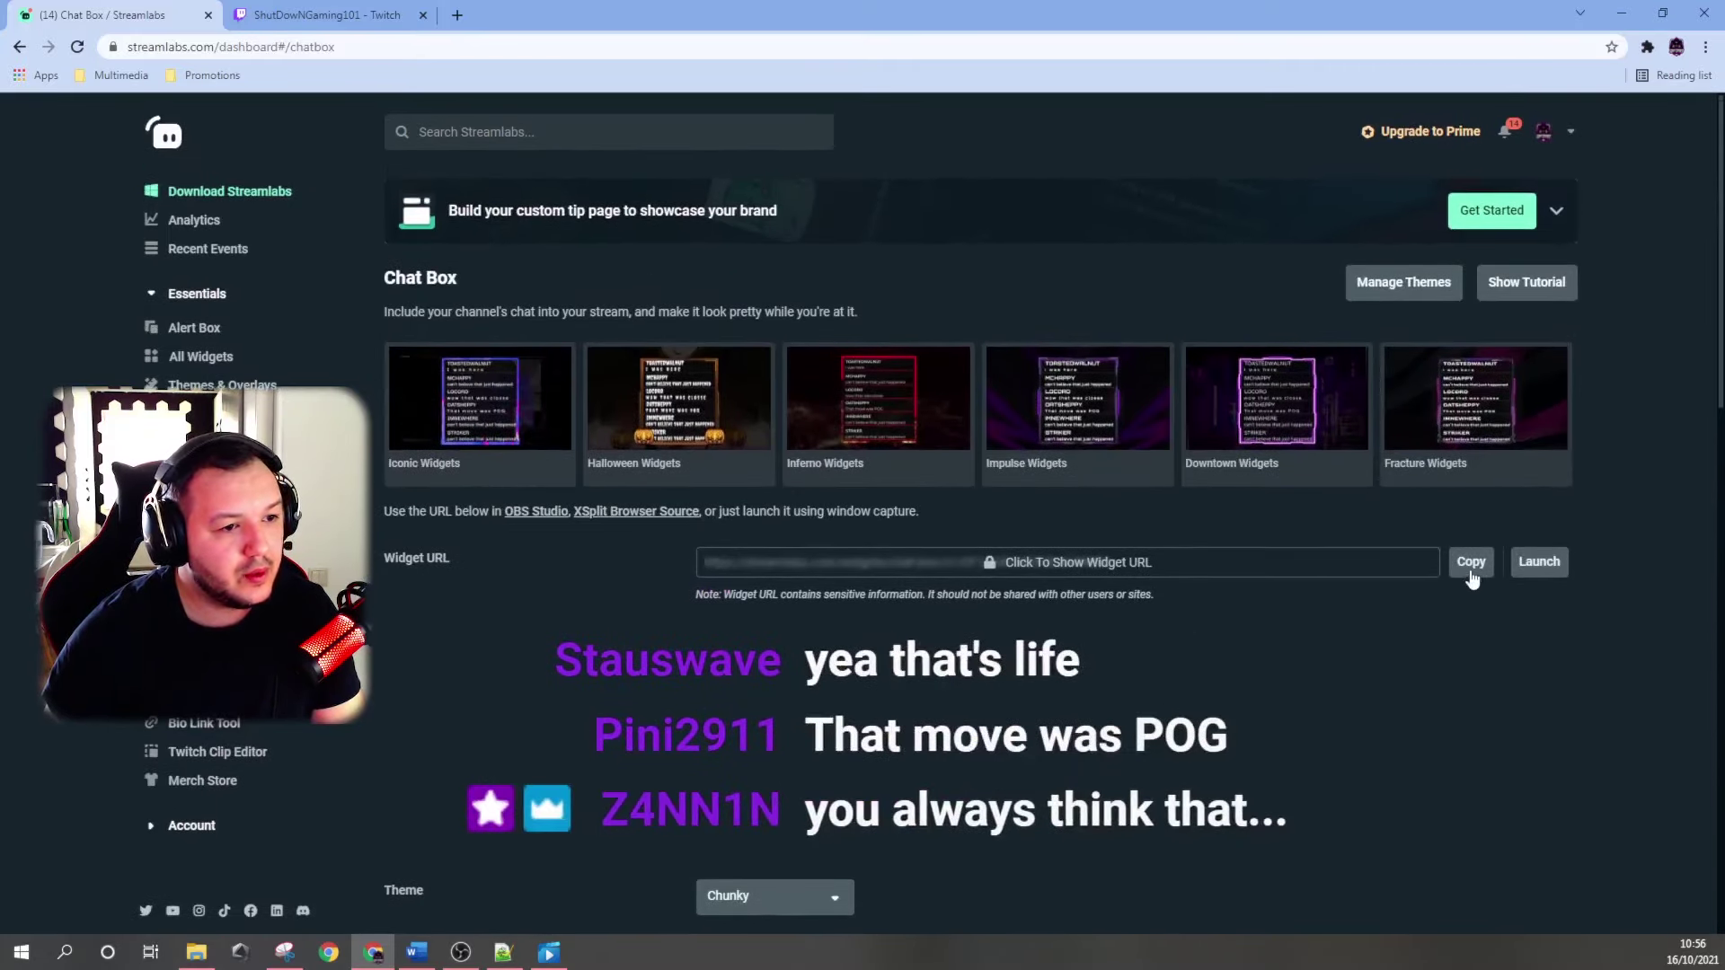
click(1470, 566)
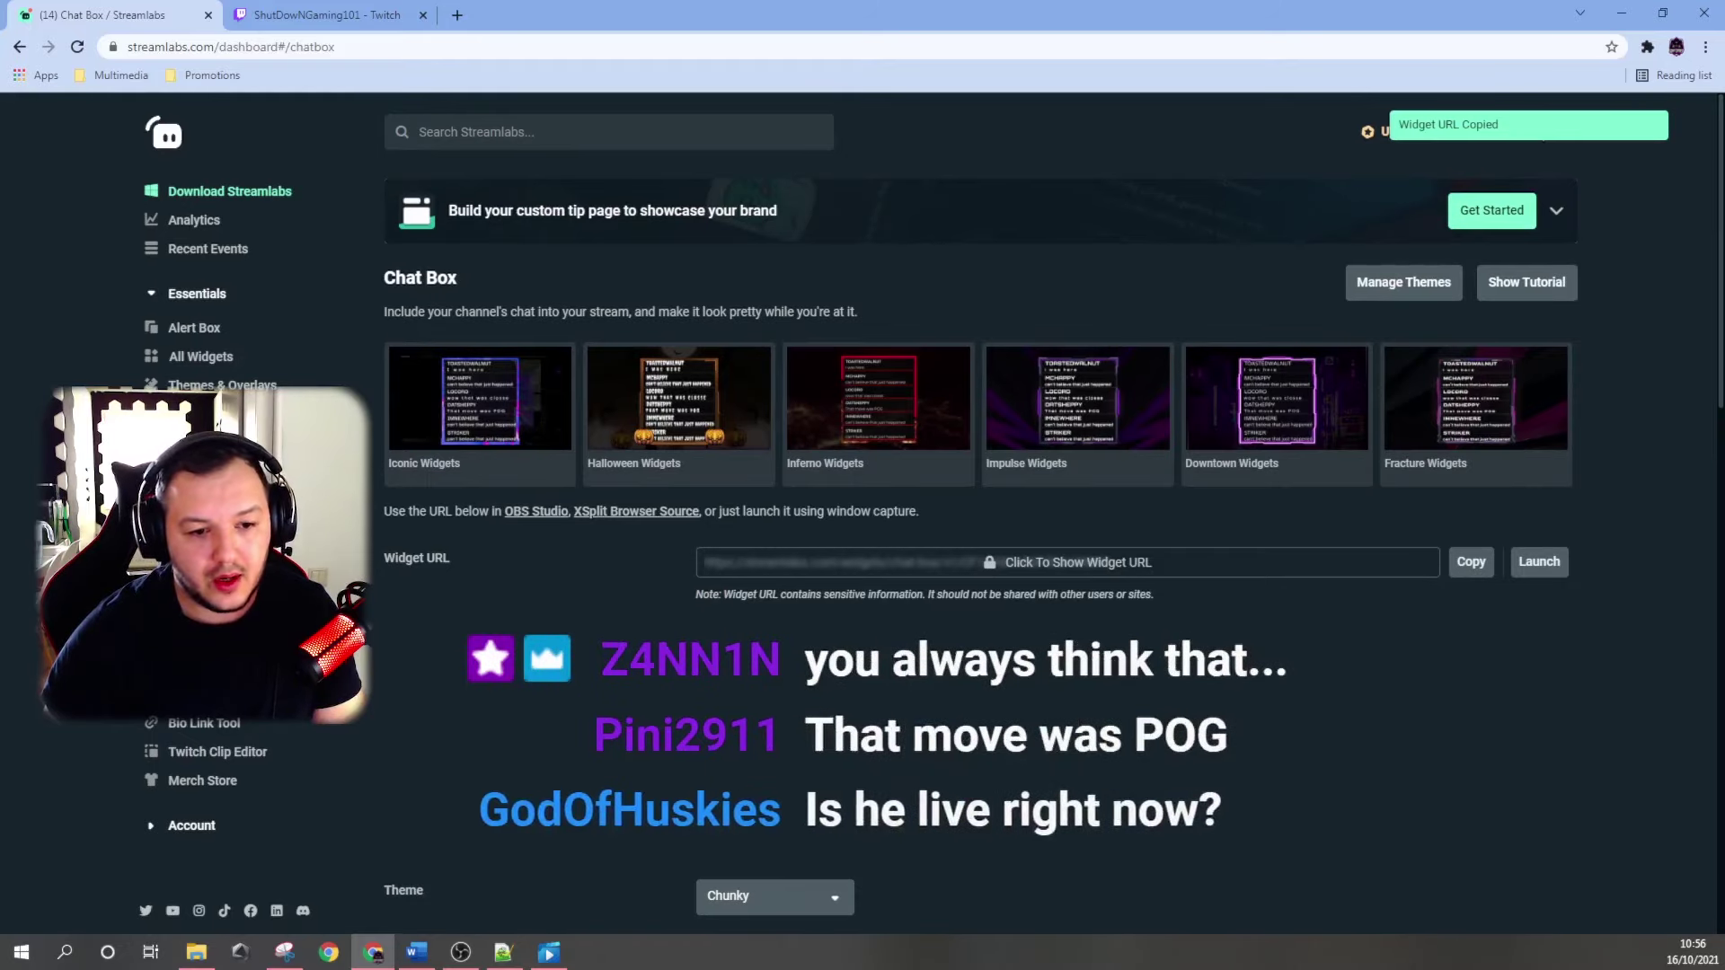
key(alt+Tab)
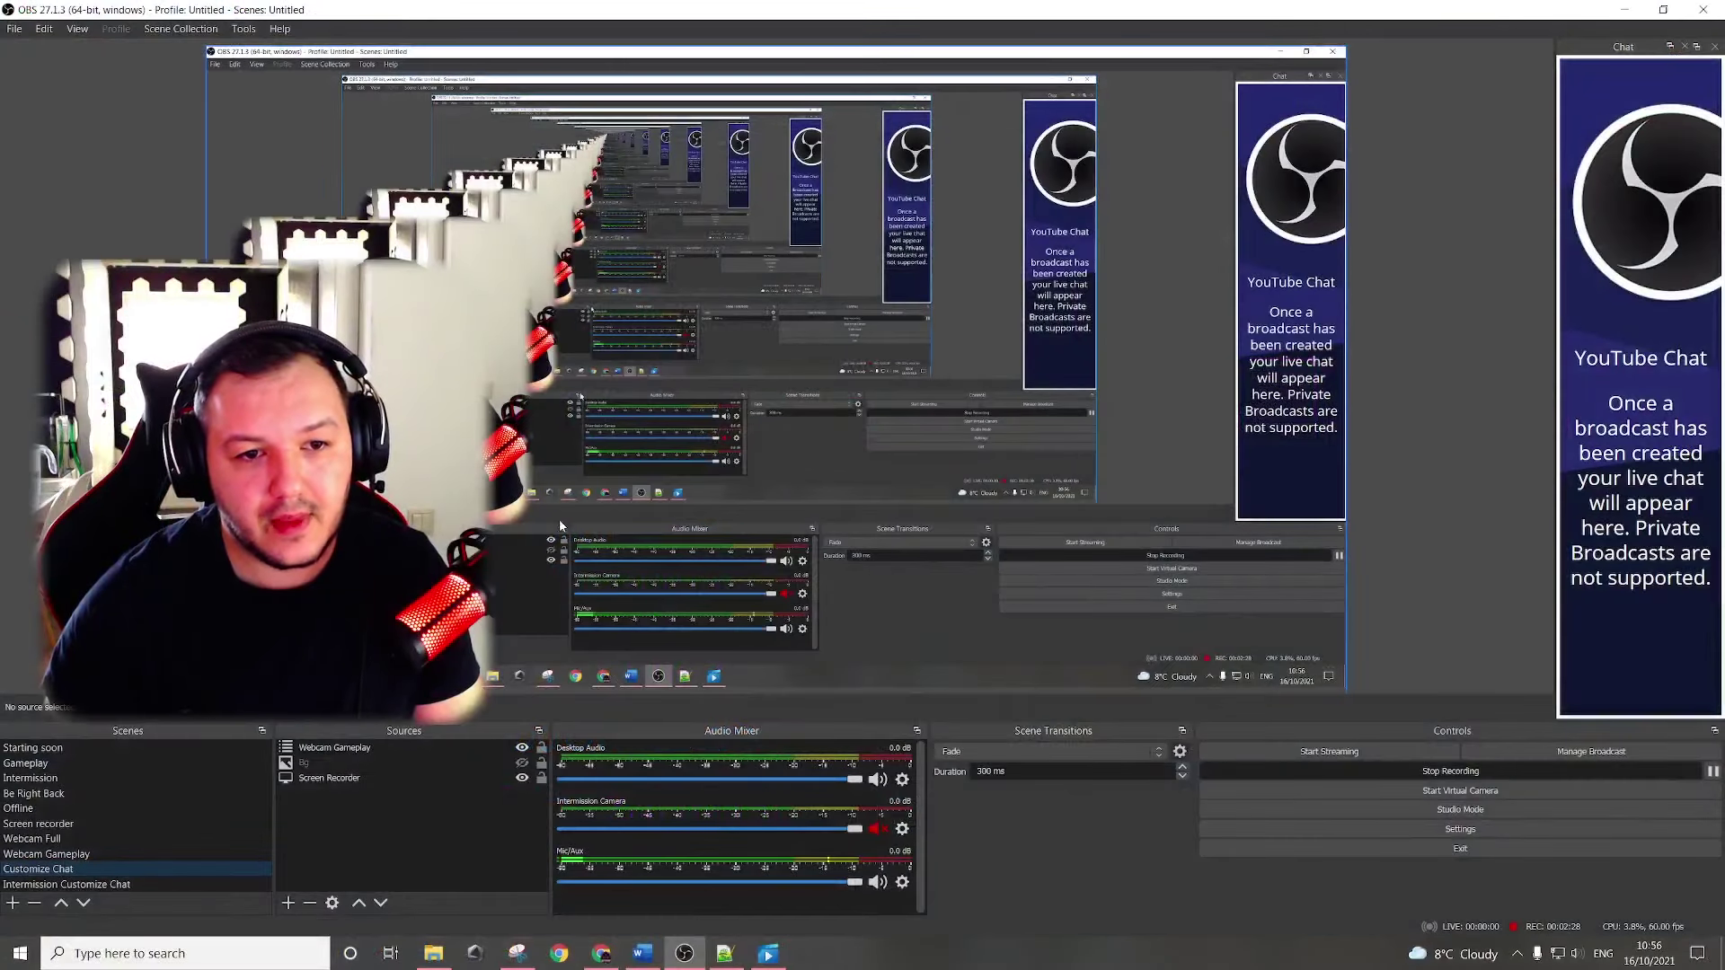
Add a 'Chat test' browser source using the pasted widget URL at width 1920, height 1080.
click(288, 902)
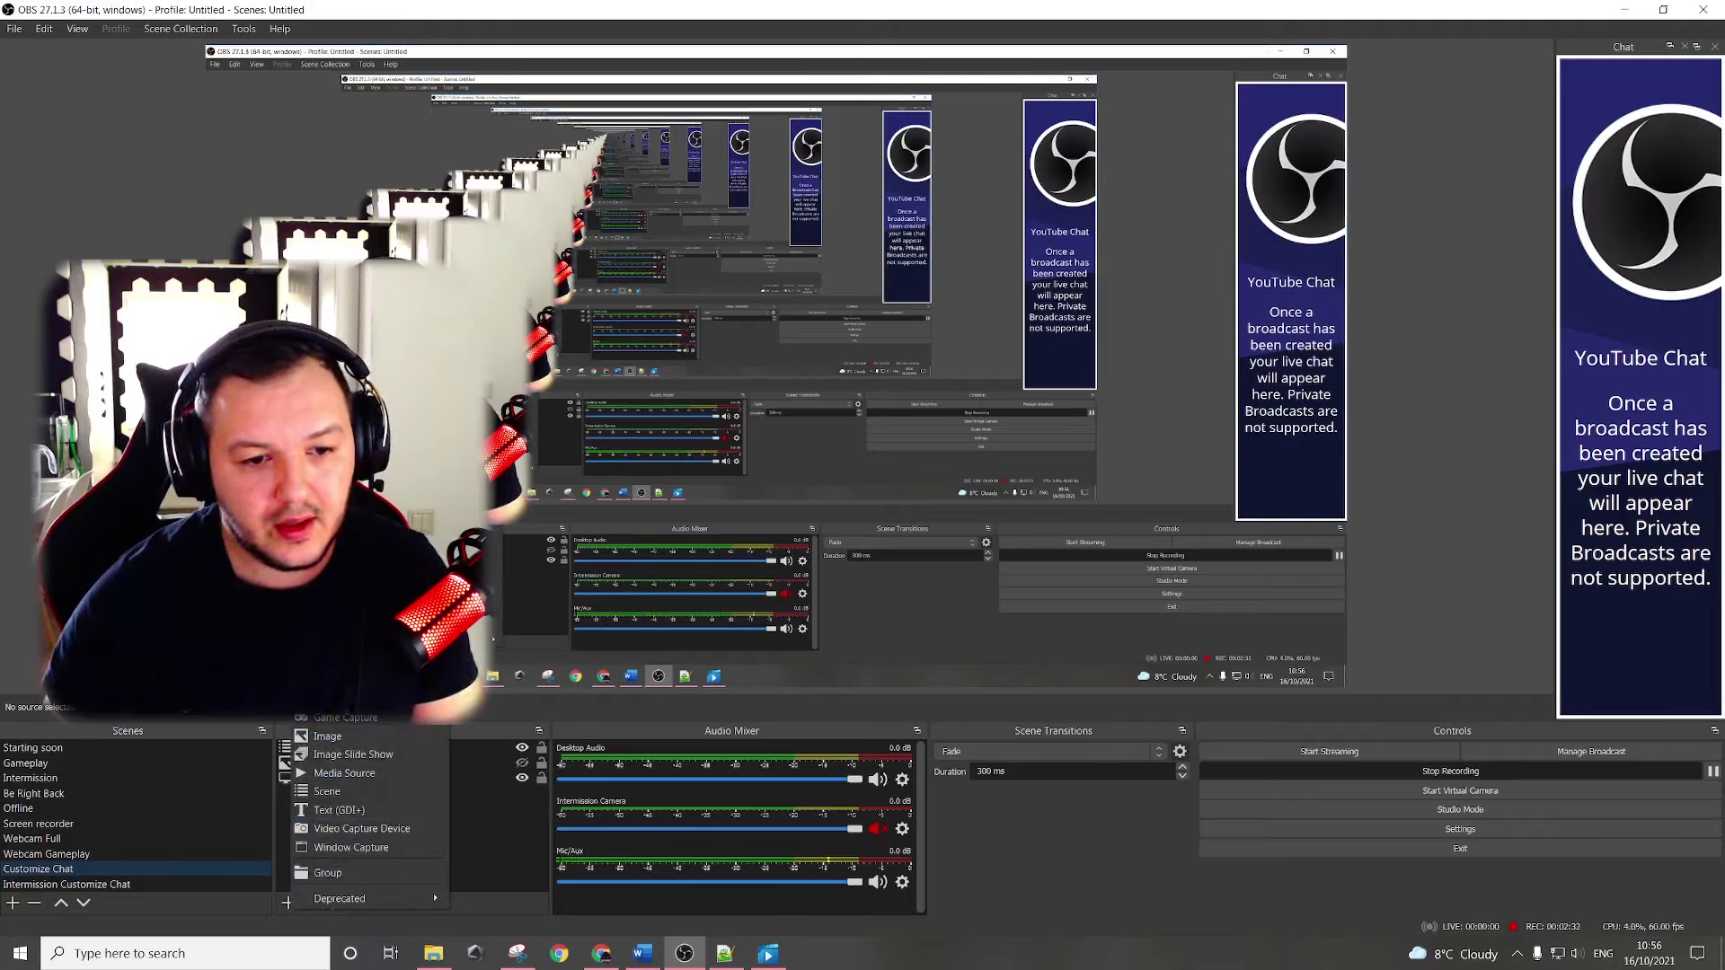
click(337, 661)
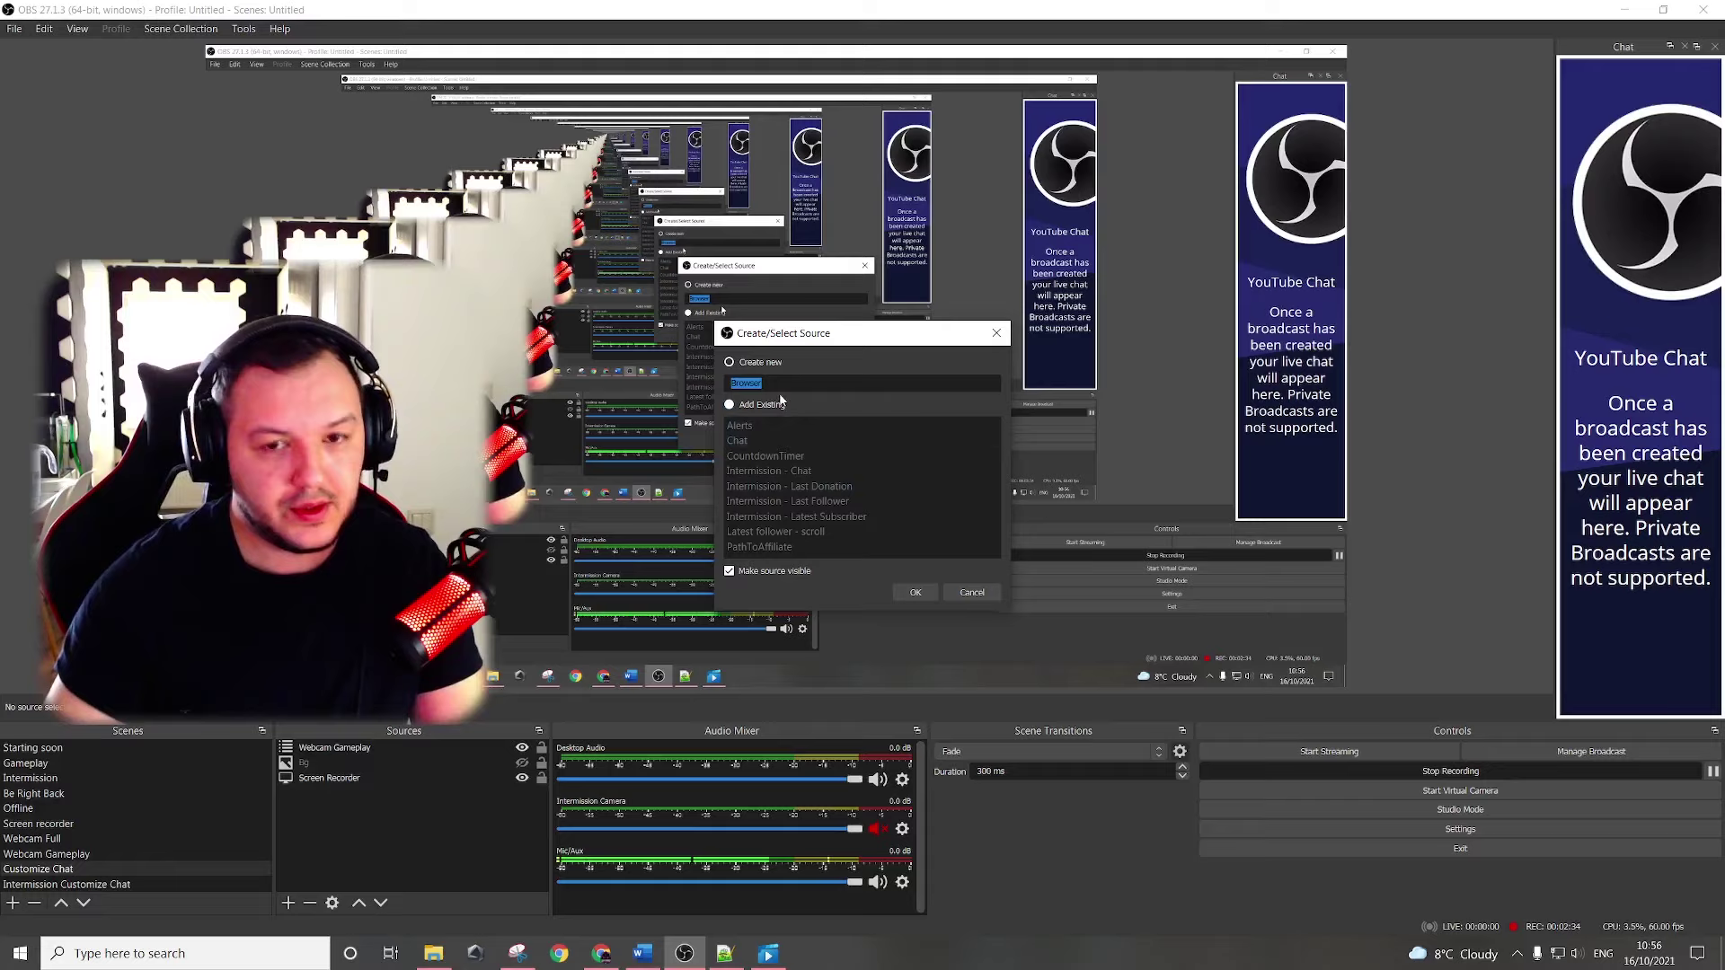
text(Chat )
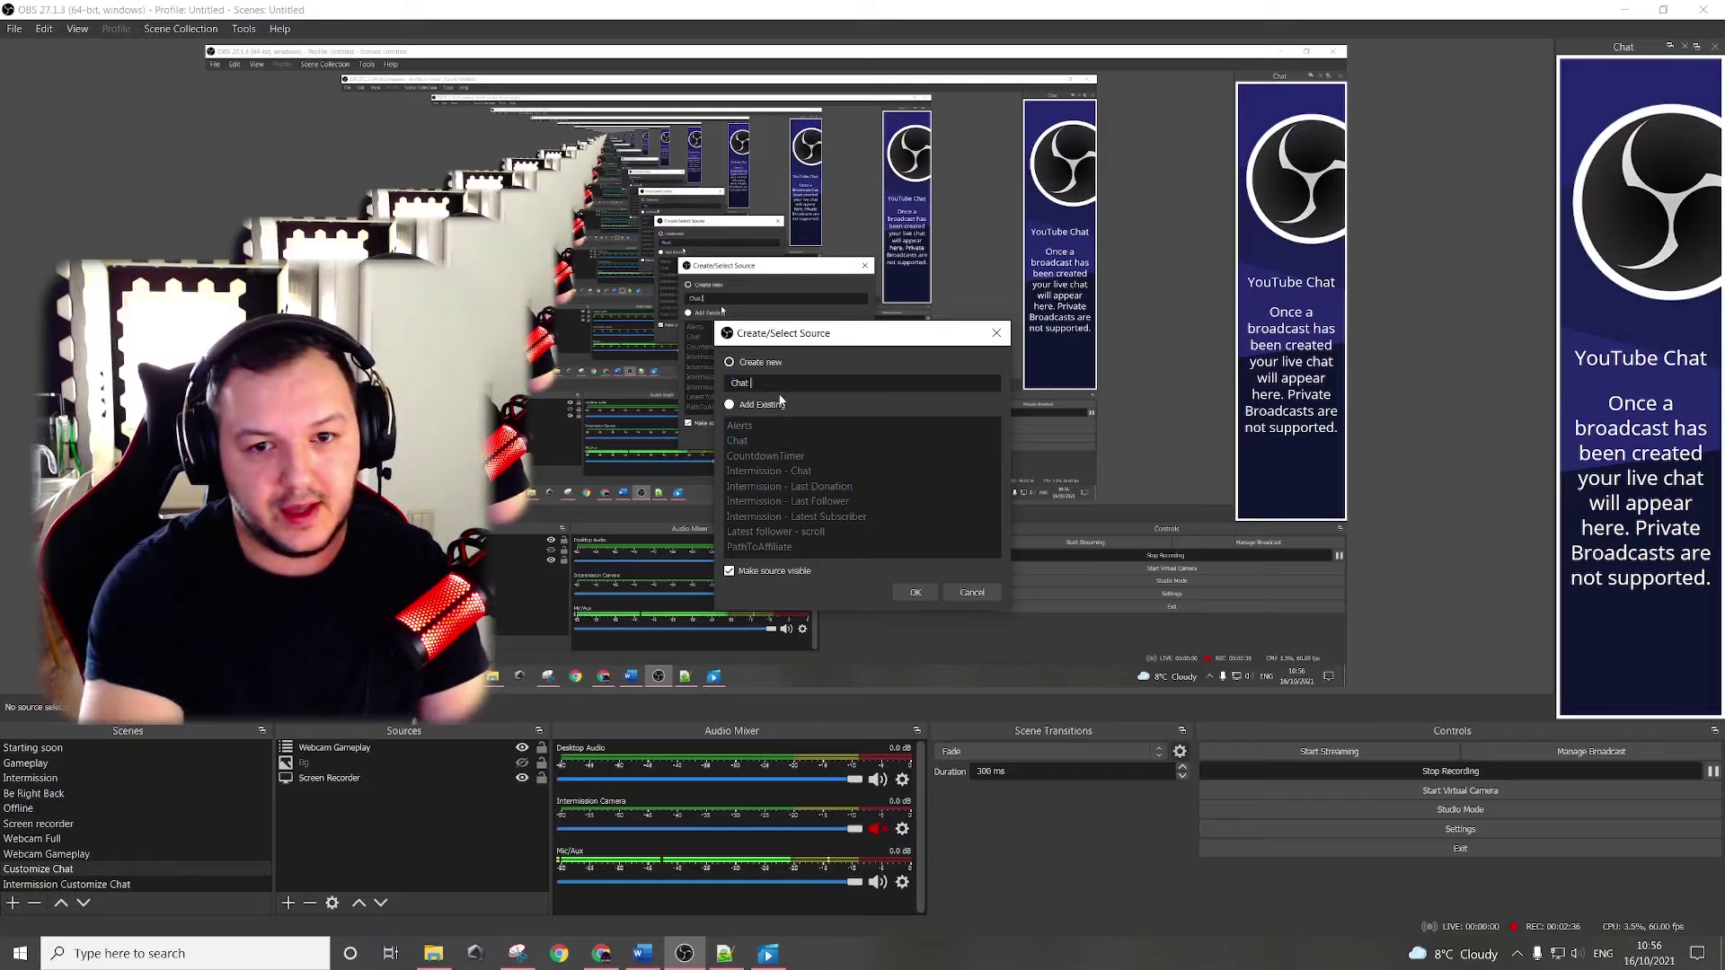
text(test)
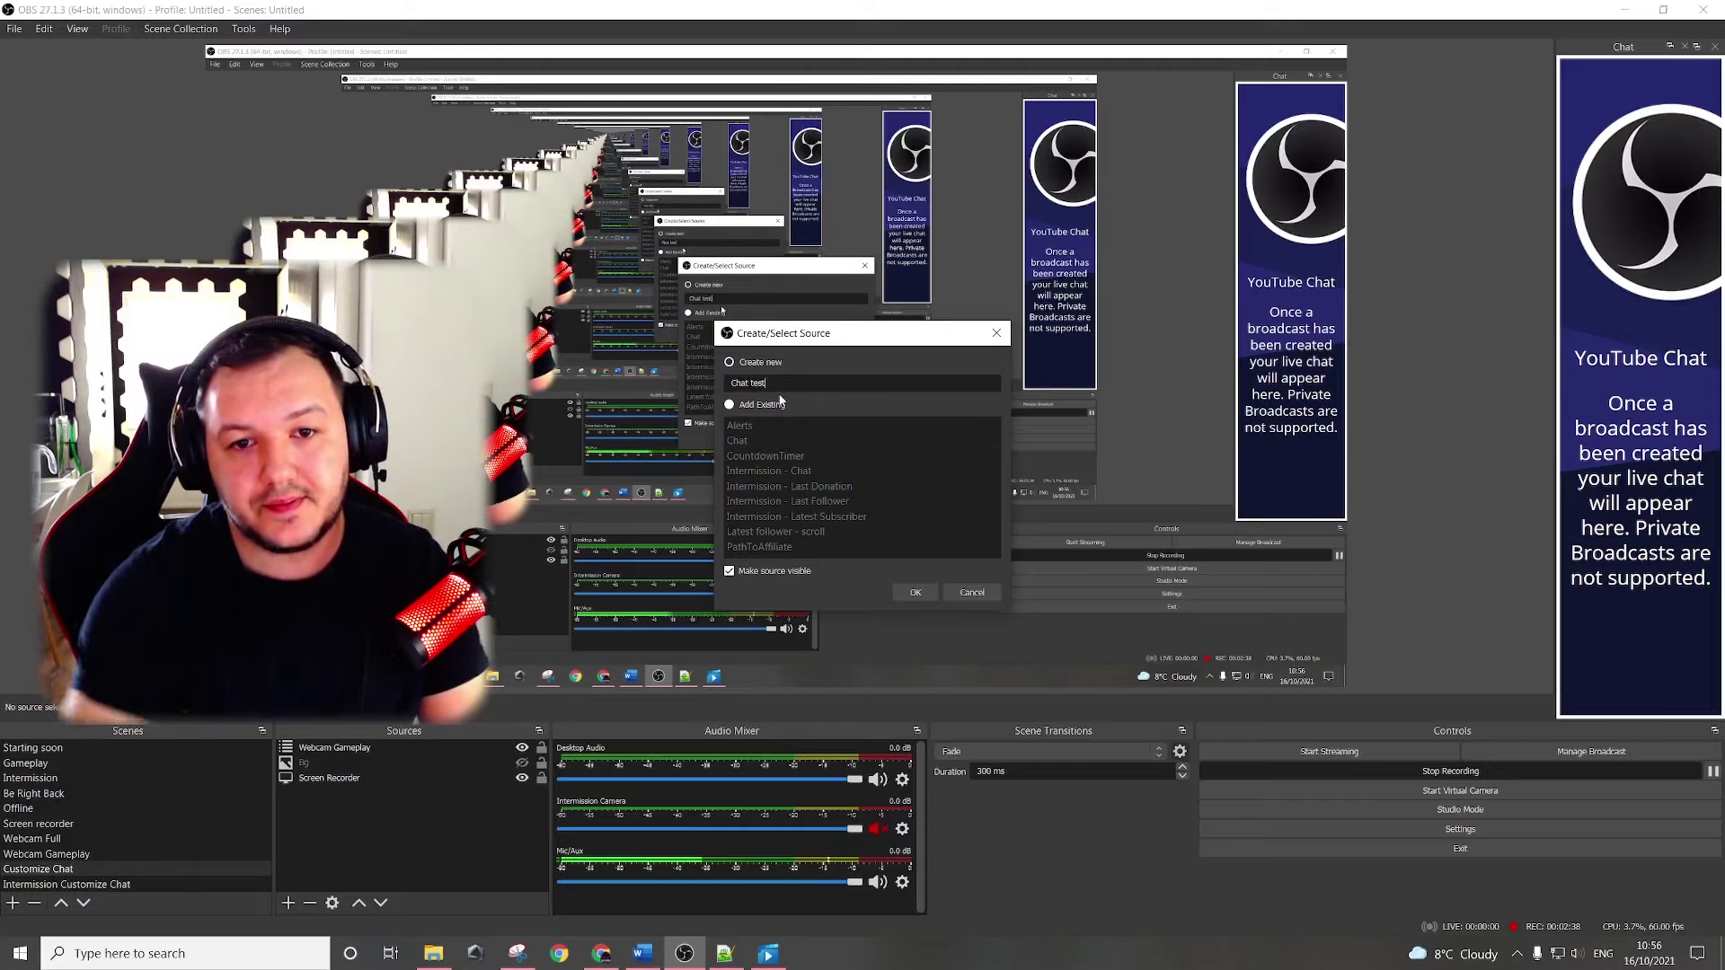
click(917, 595)
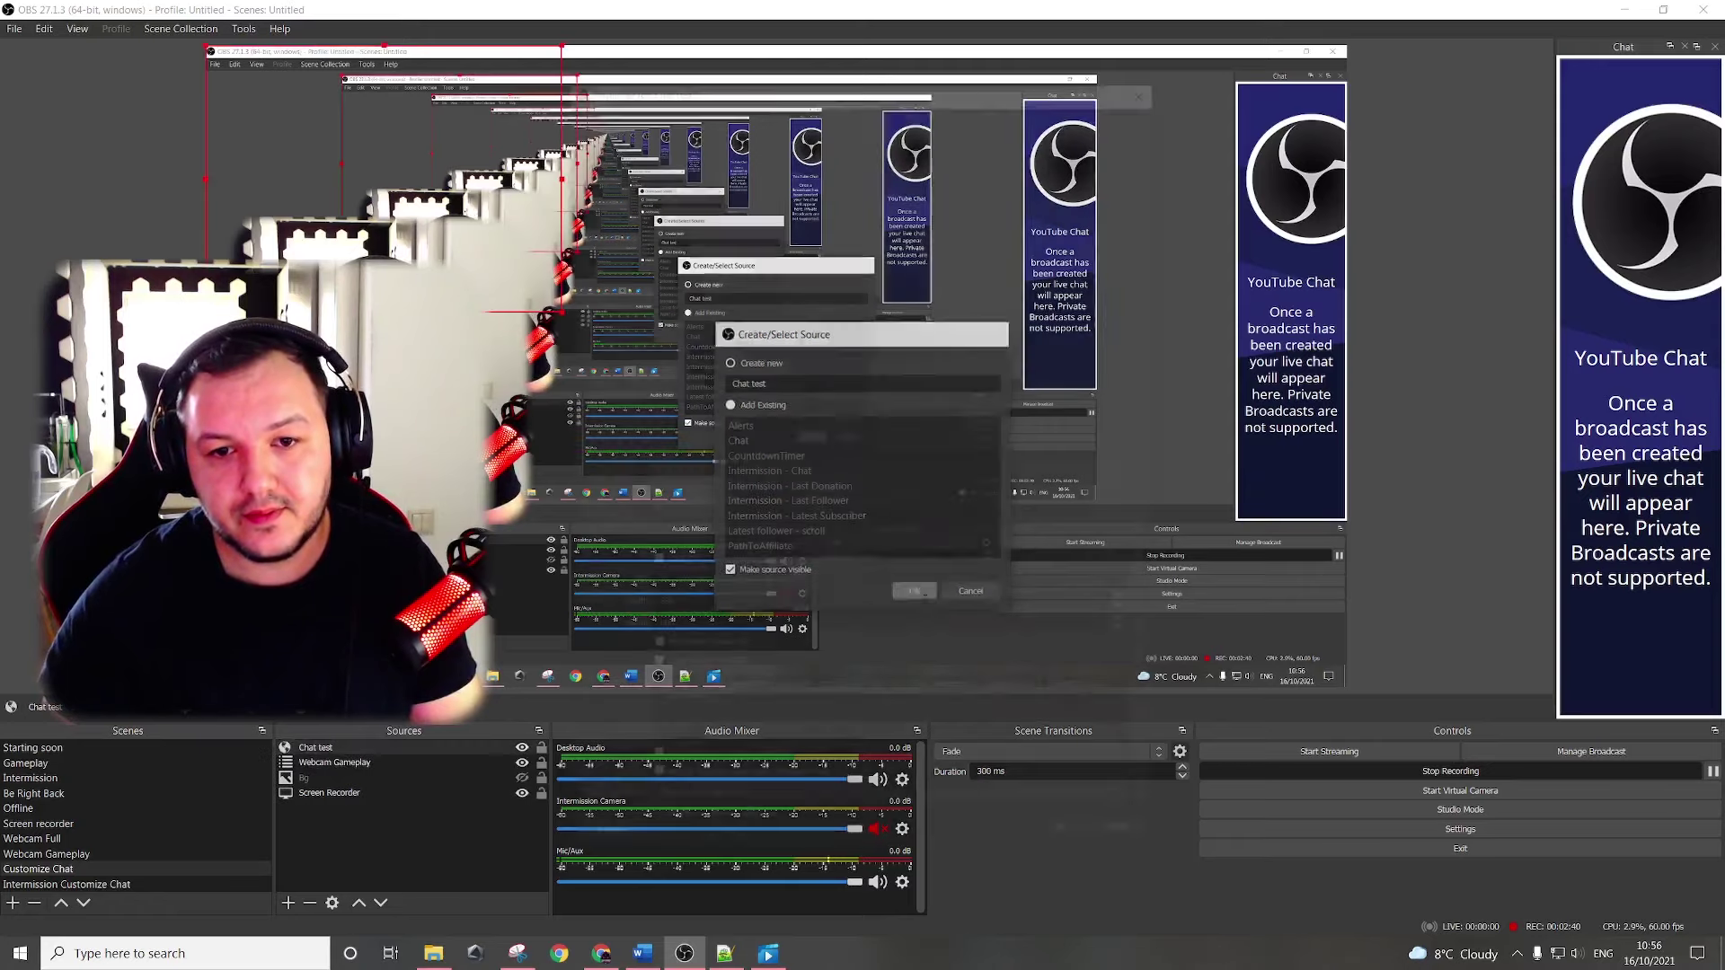
text(https://streamlabs.com/widgets/chat-box/v1/CF1AA81A50F3C4A59B95)
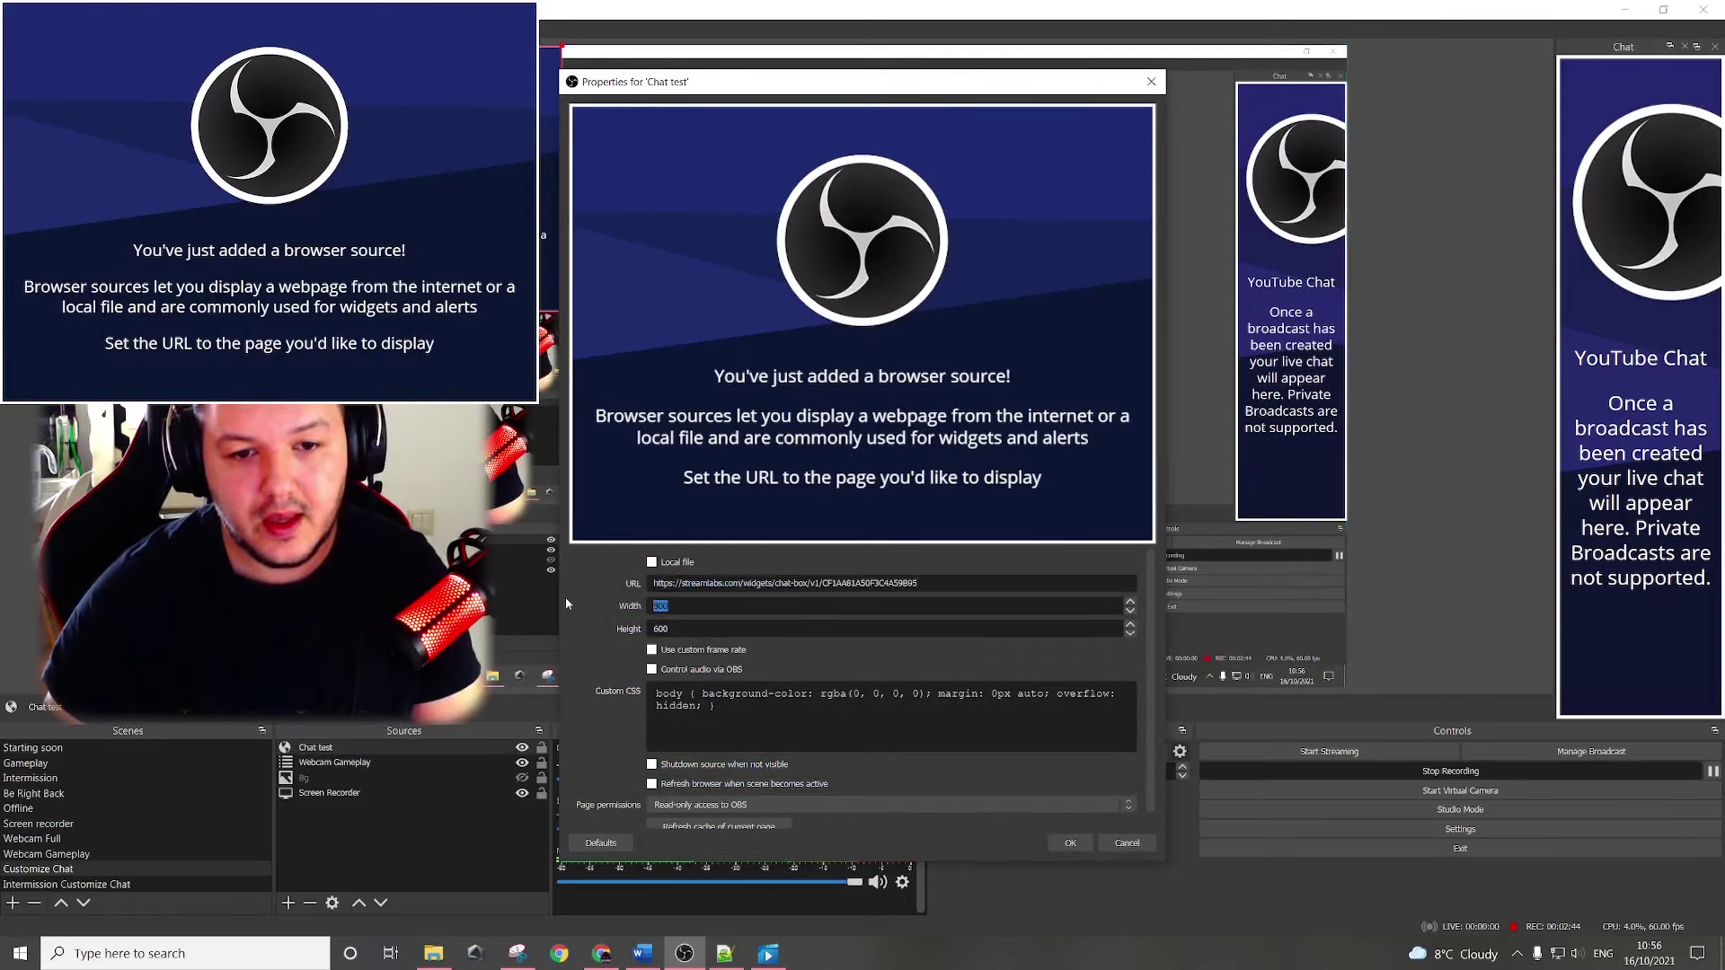
text(1920)
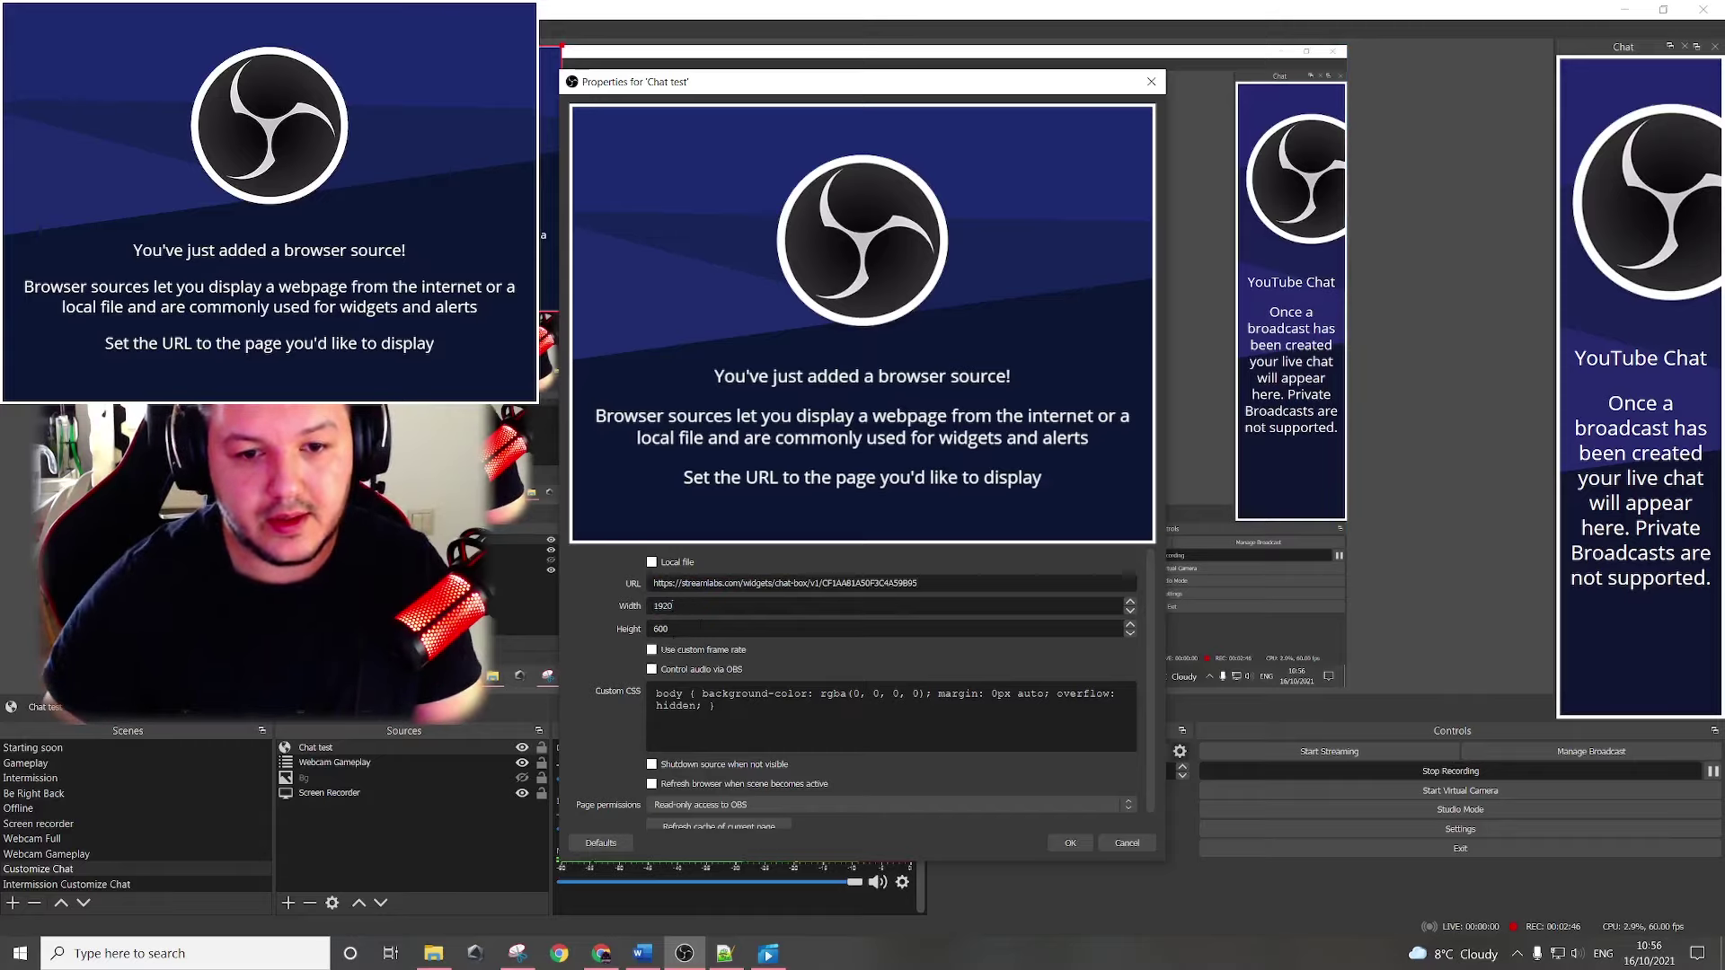
key(Tab)
text(108)
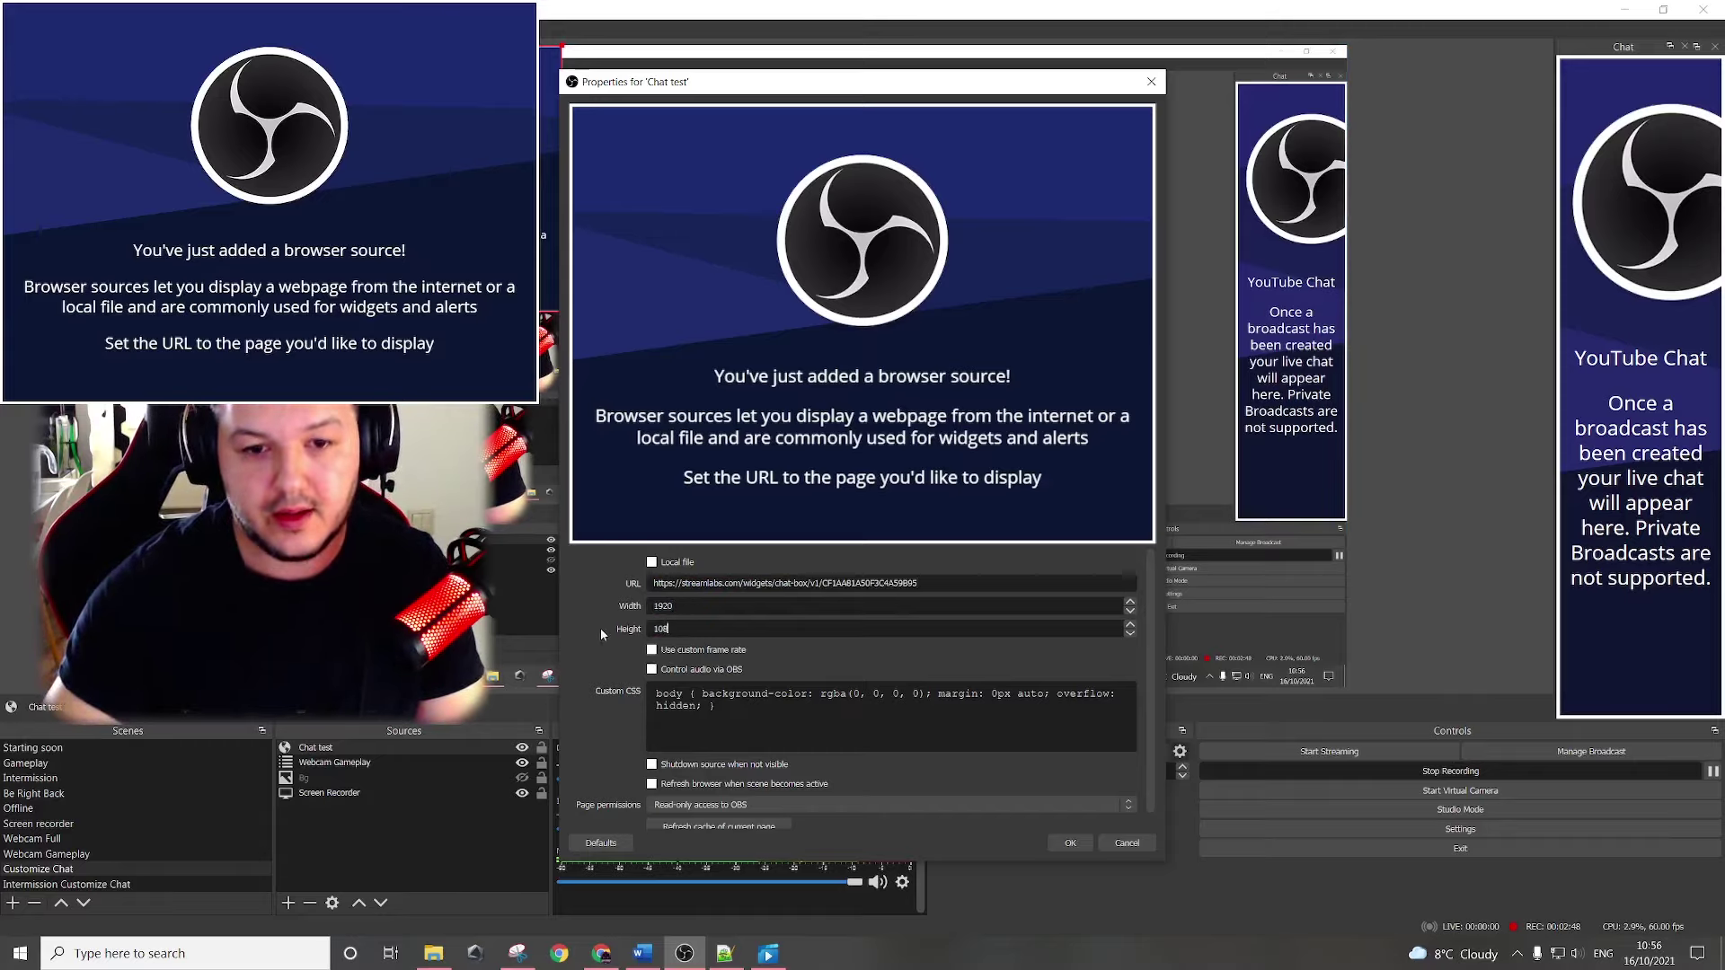
text(0)
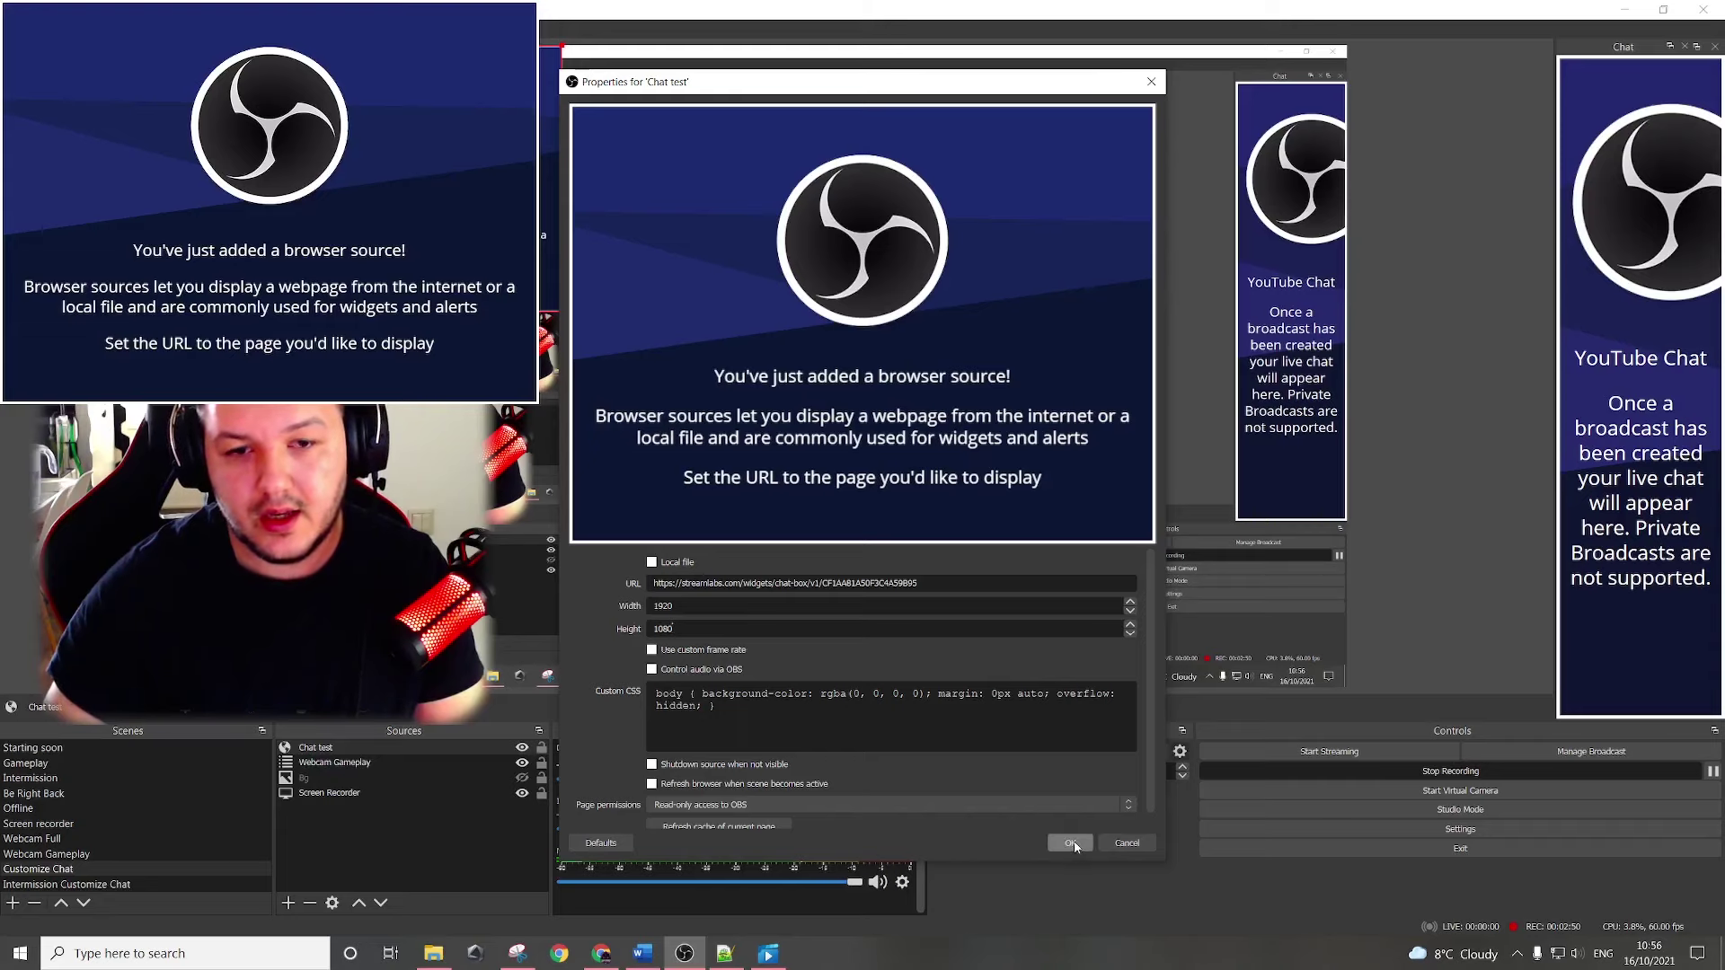
click(1072, 843)
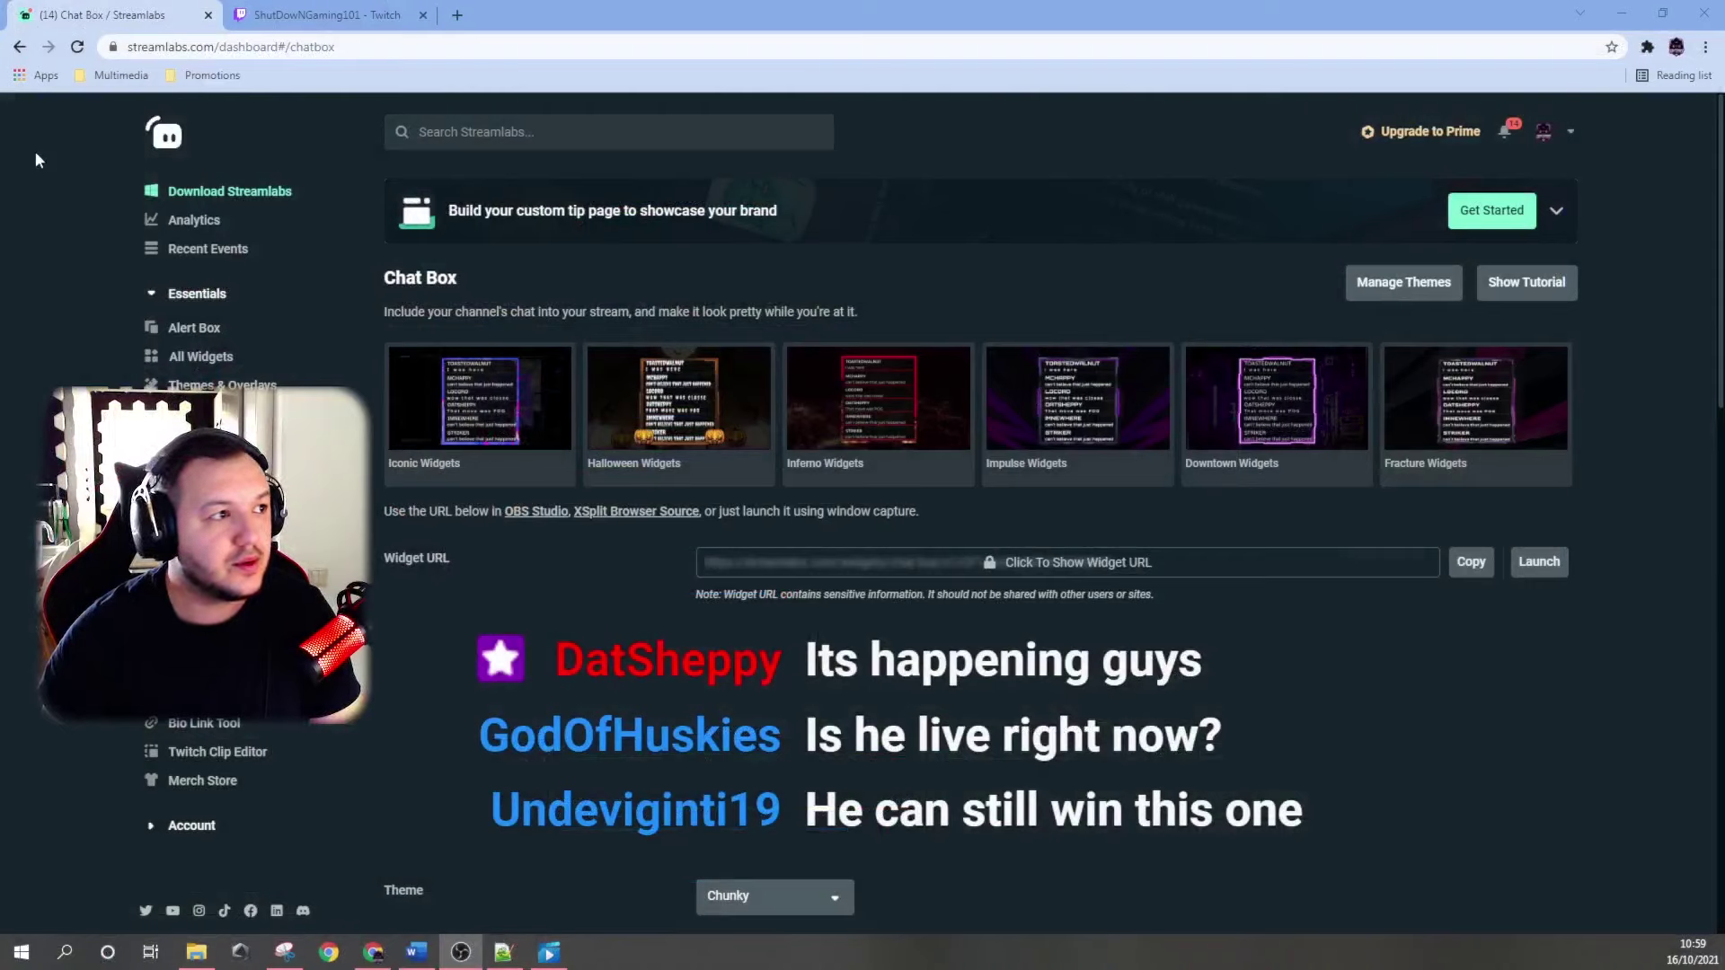
Post several test messages, including 'tesssst', in the Twitch stream chat, then return to OBS Studio.
click(297, 15)
click(1568, 870)
text(t)
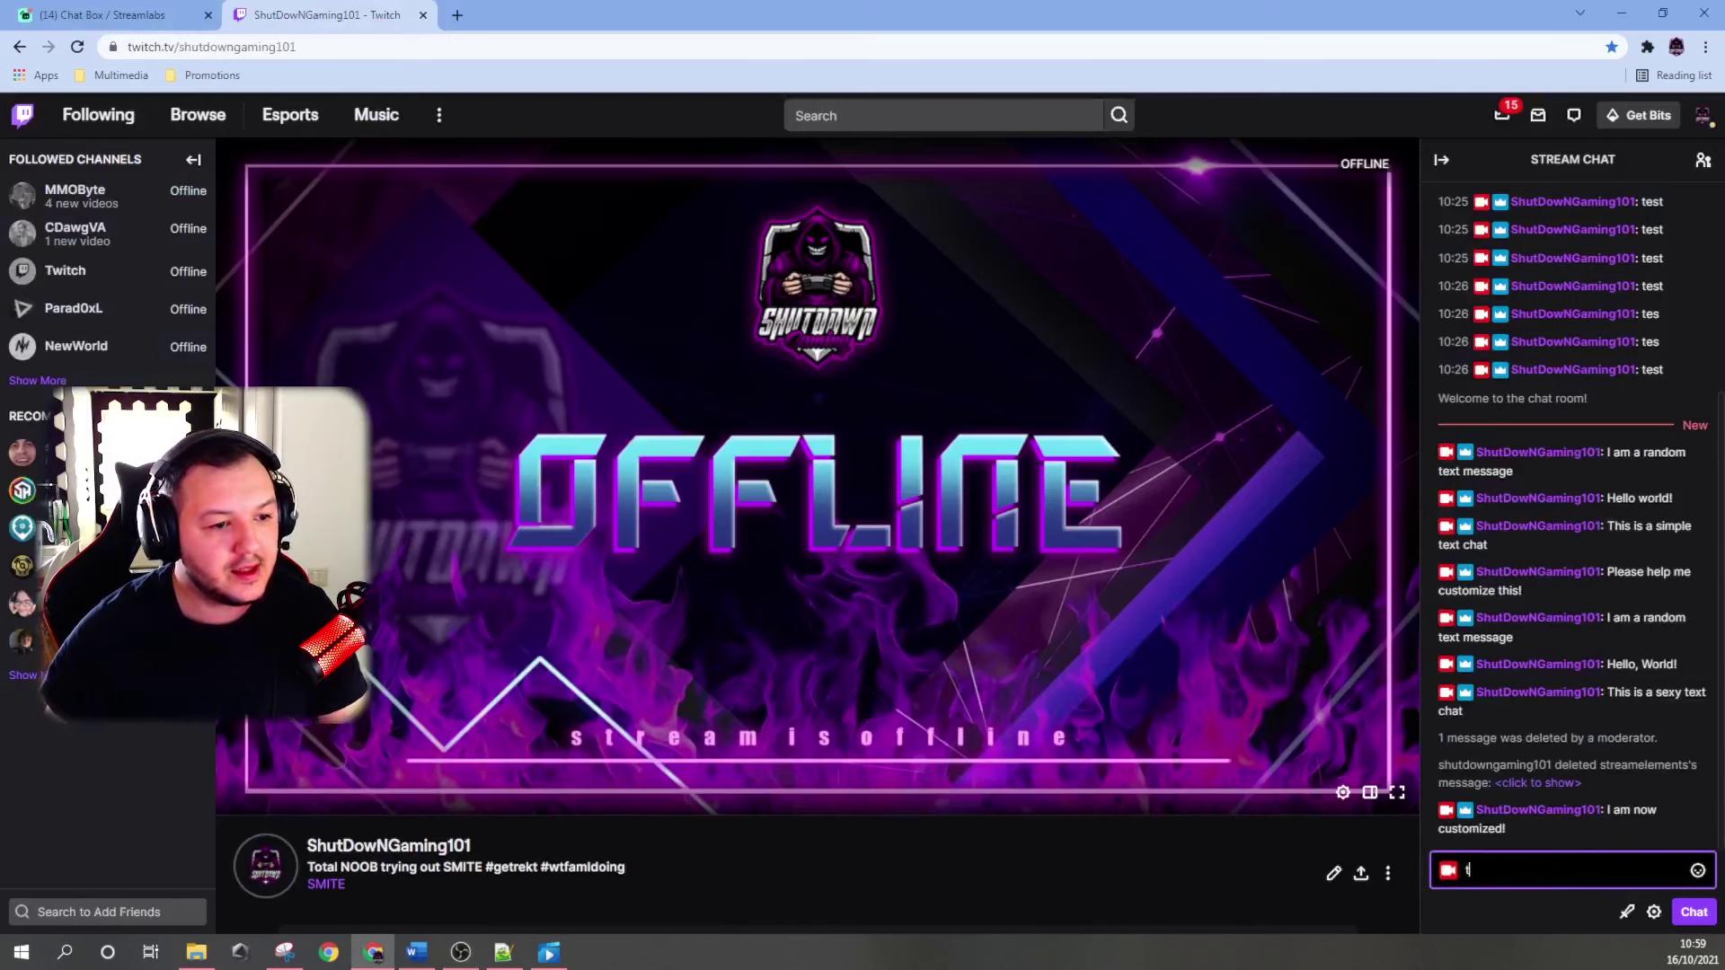
text(est)
key(Return)
text(test)
key(Return)
text(est)
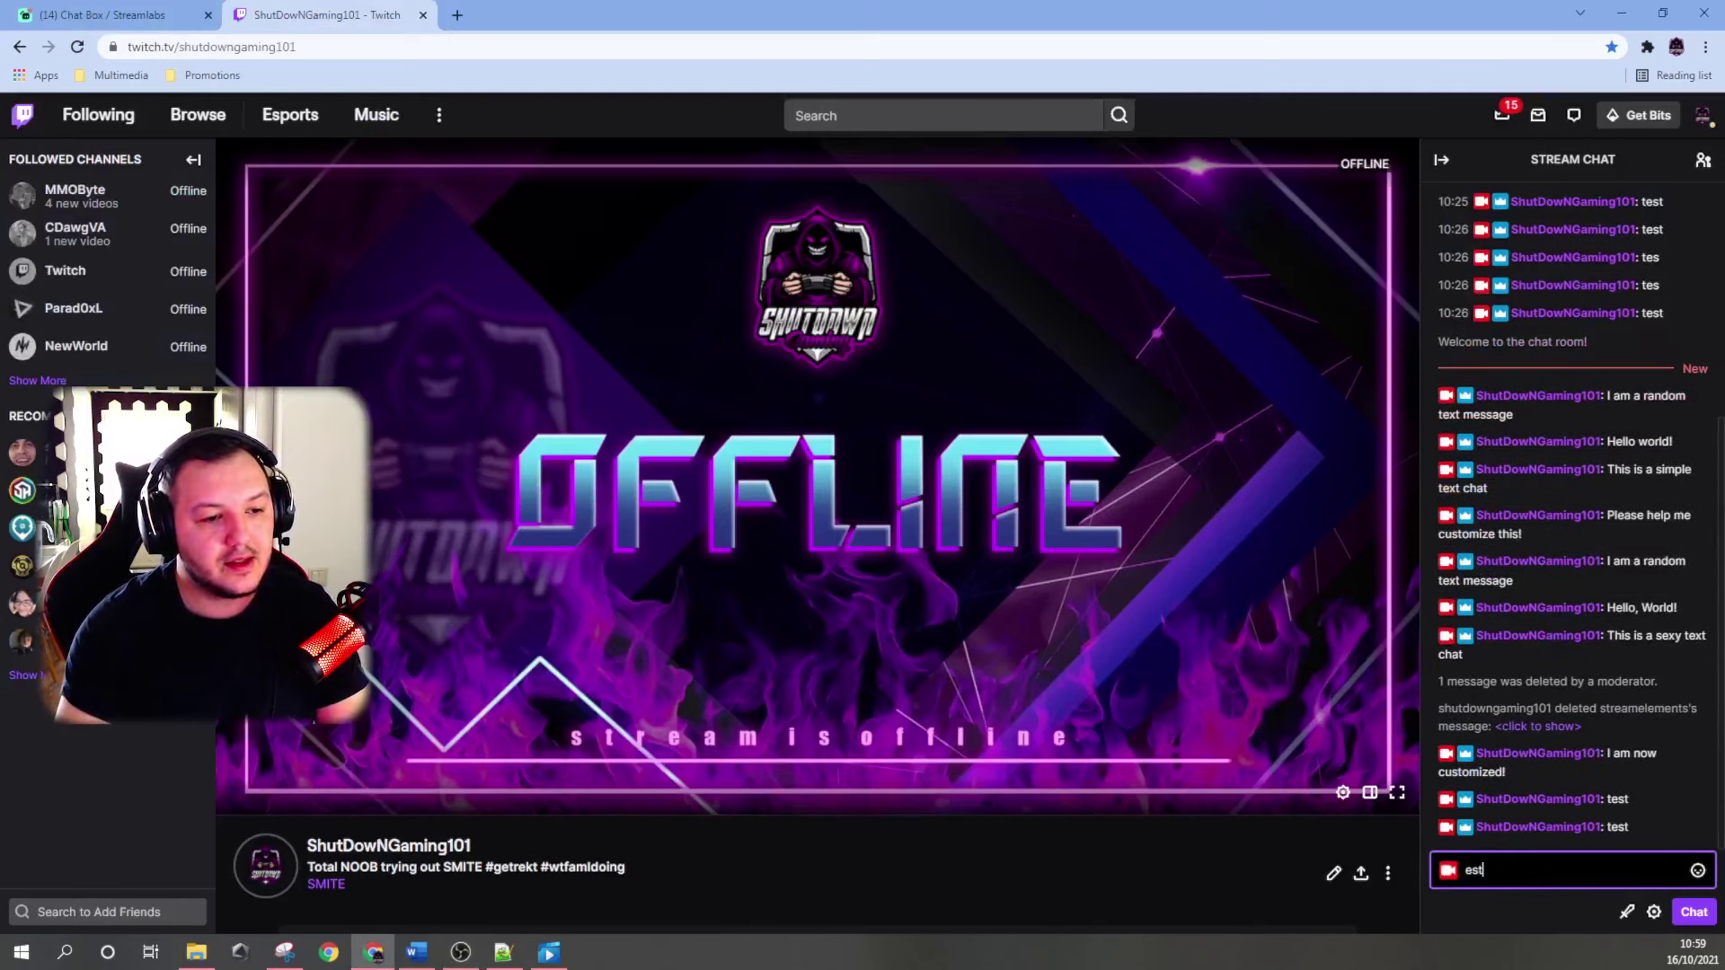
key(BackSpace)
key(BackSpace)
key(BackSpace)
text(te)
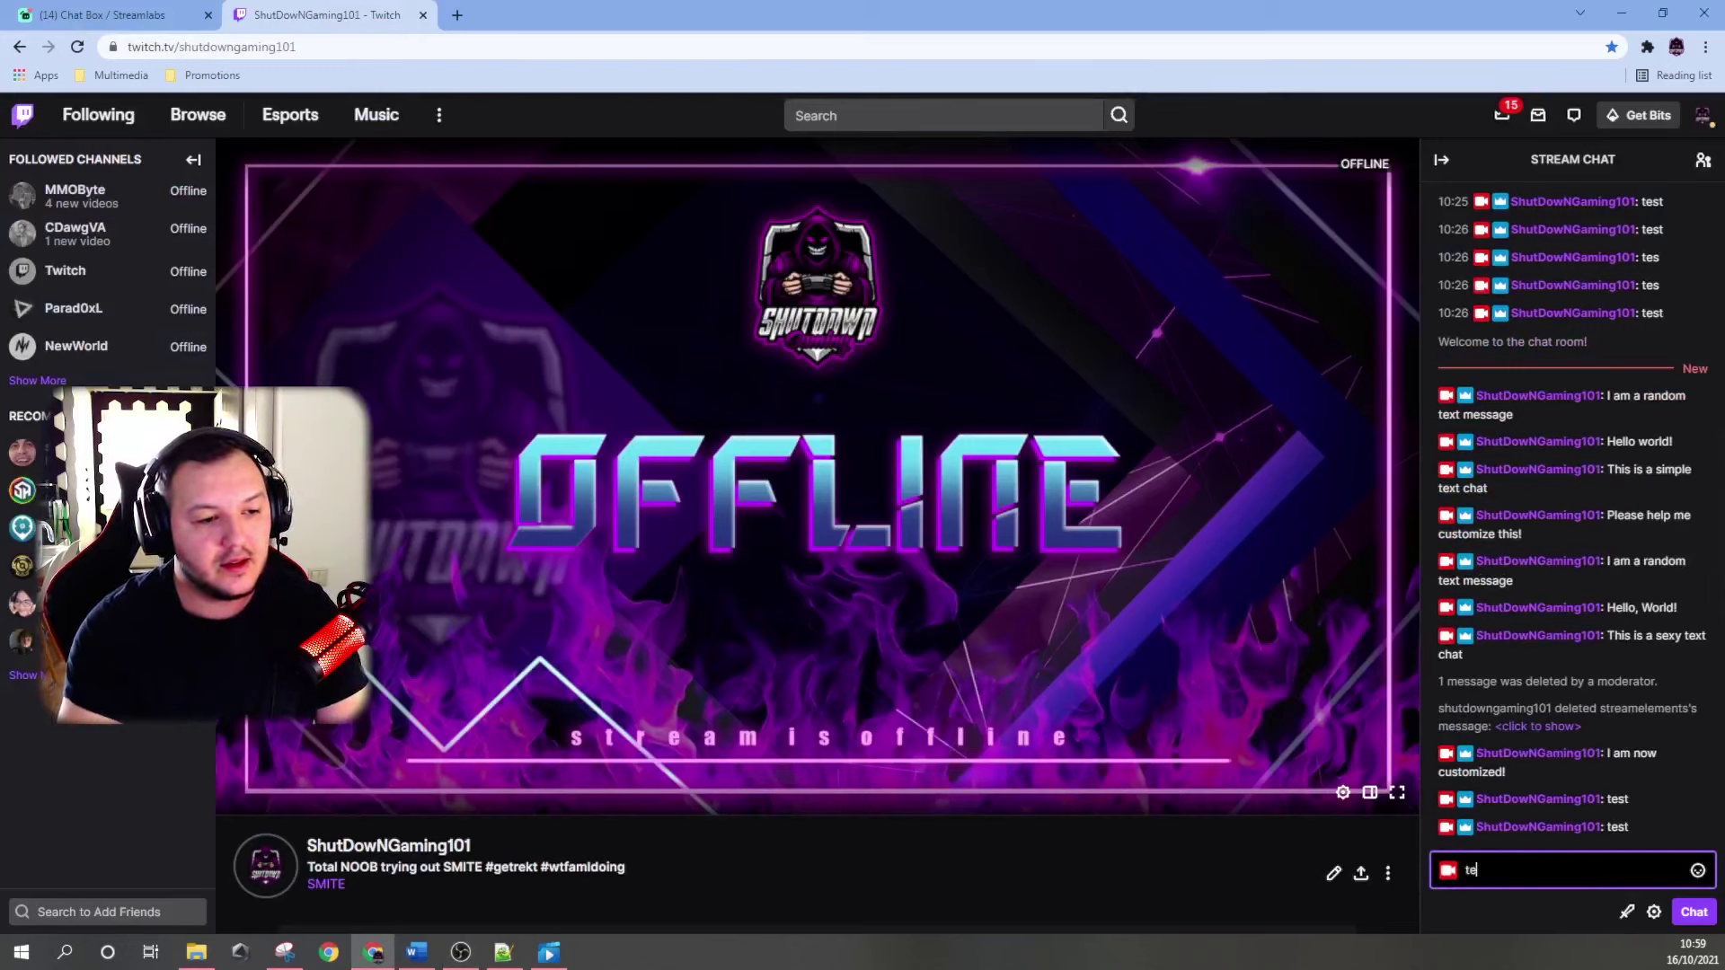
text(sssst)
key(Return)
text(test)
key(Return)
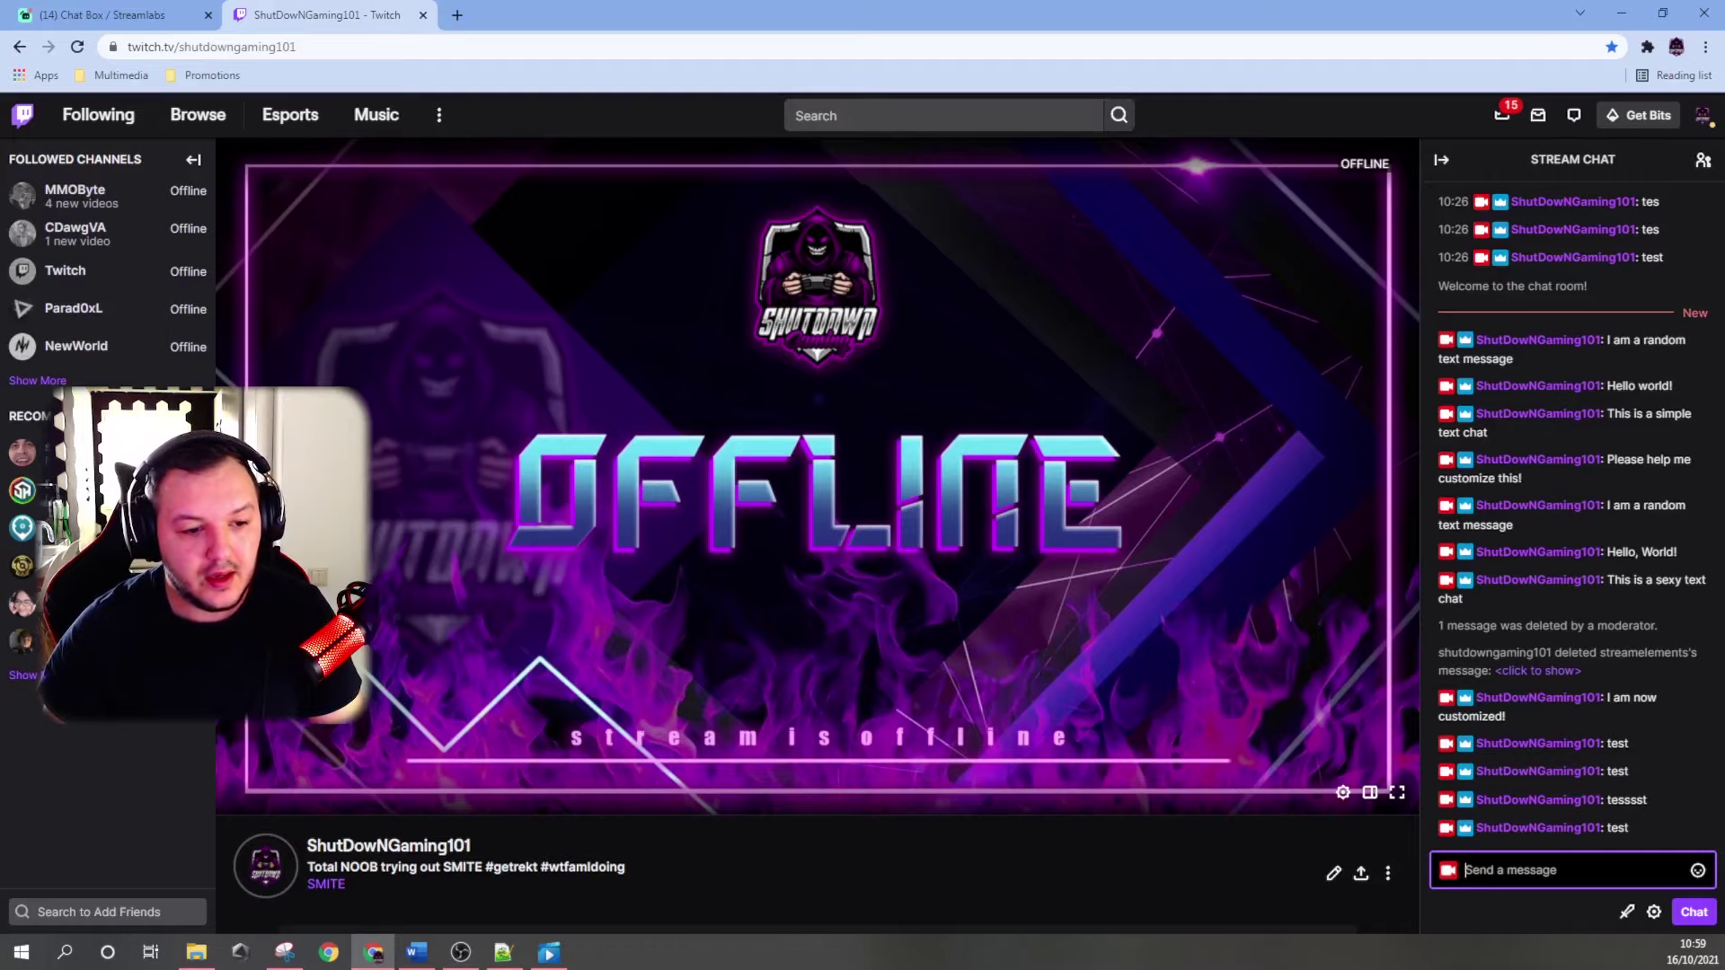
key(alt+Tab)
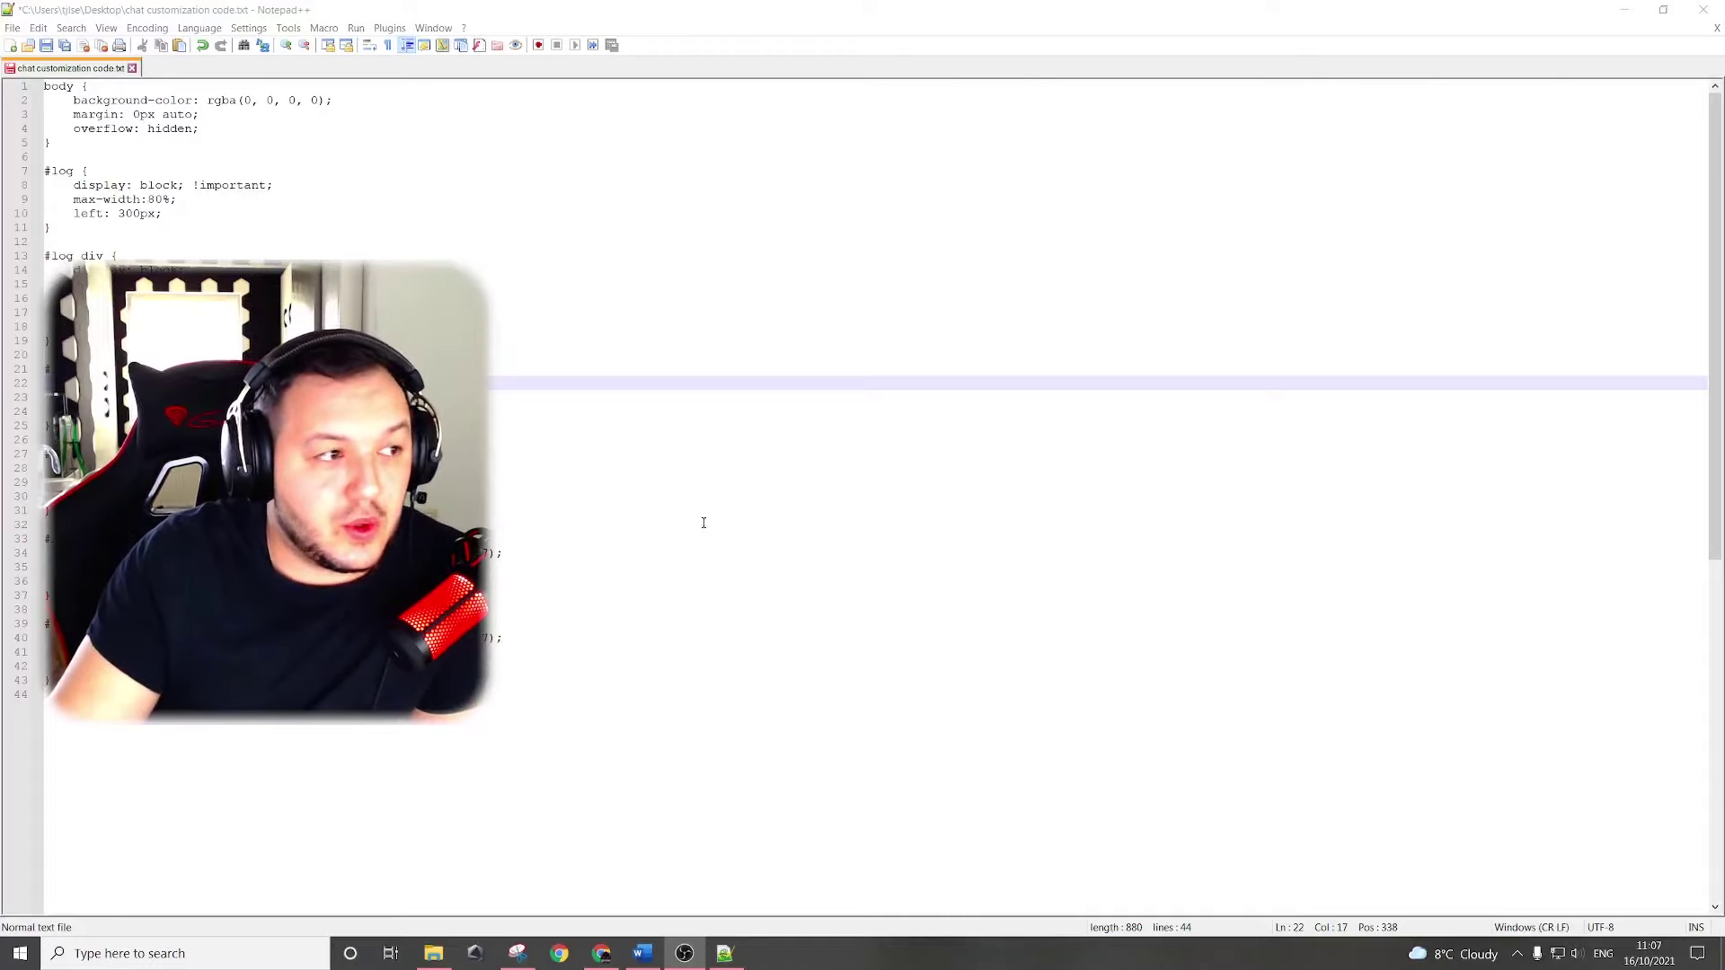
Restore the Notepad++ window and review the #log div bubble padding rules.
double_click(544, 20)
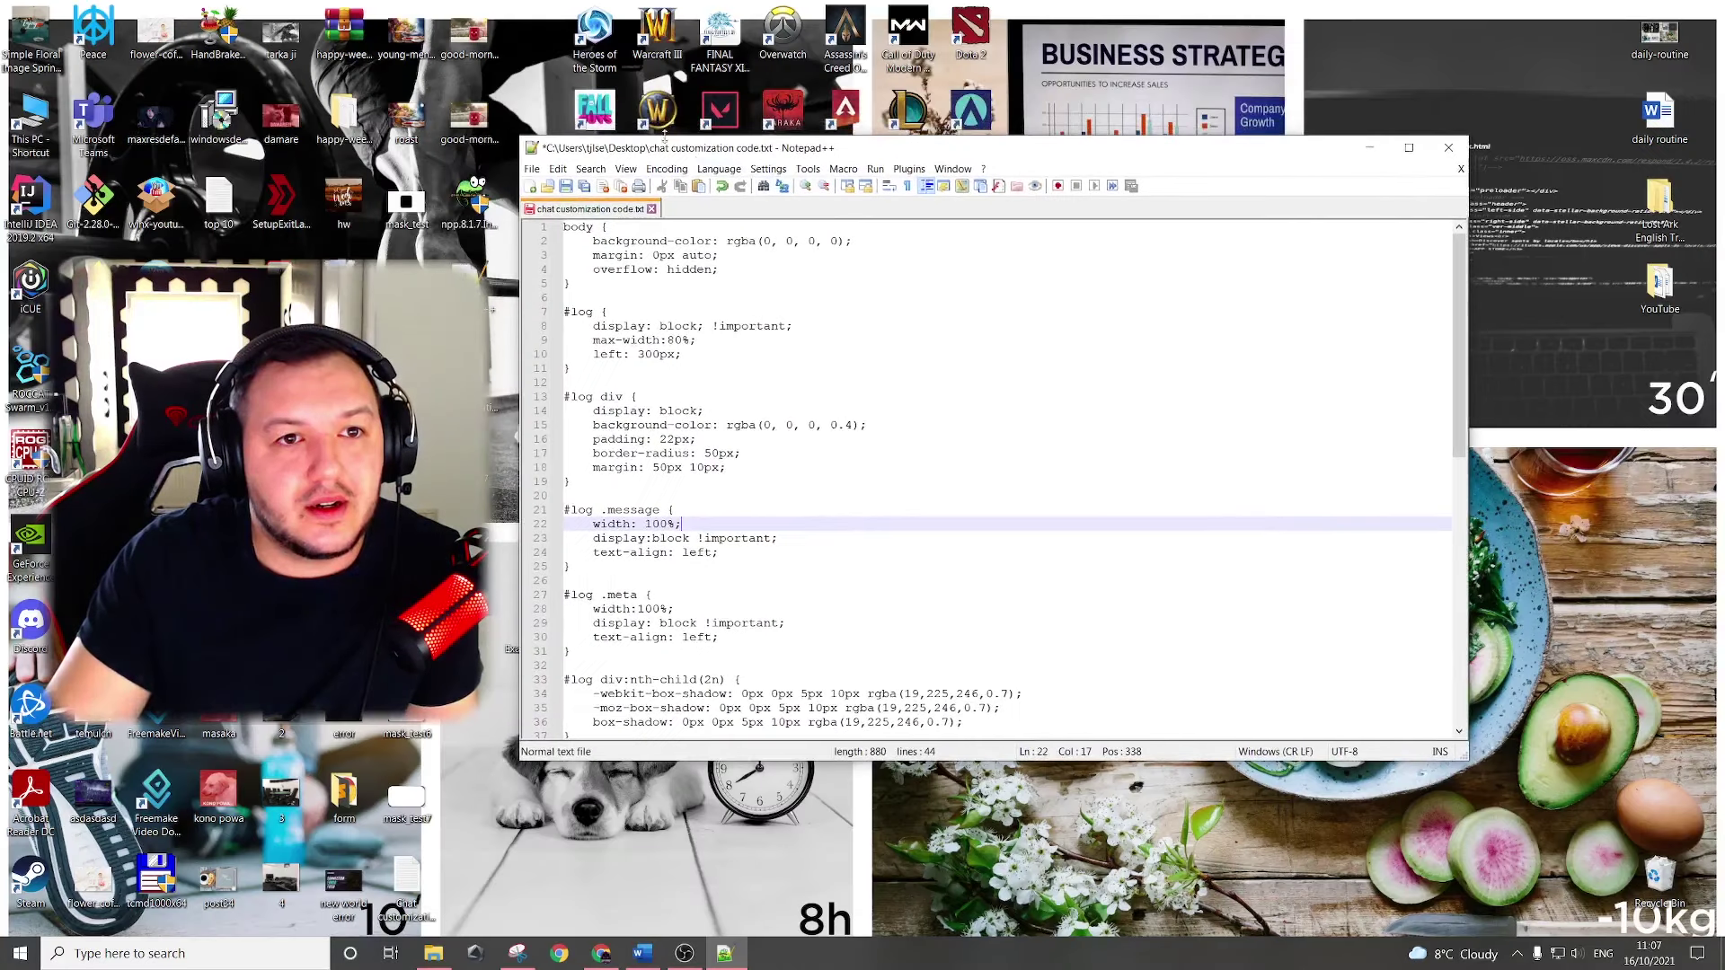
scroll(876, 458, up, 4)
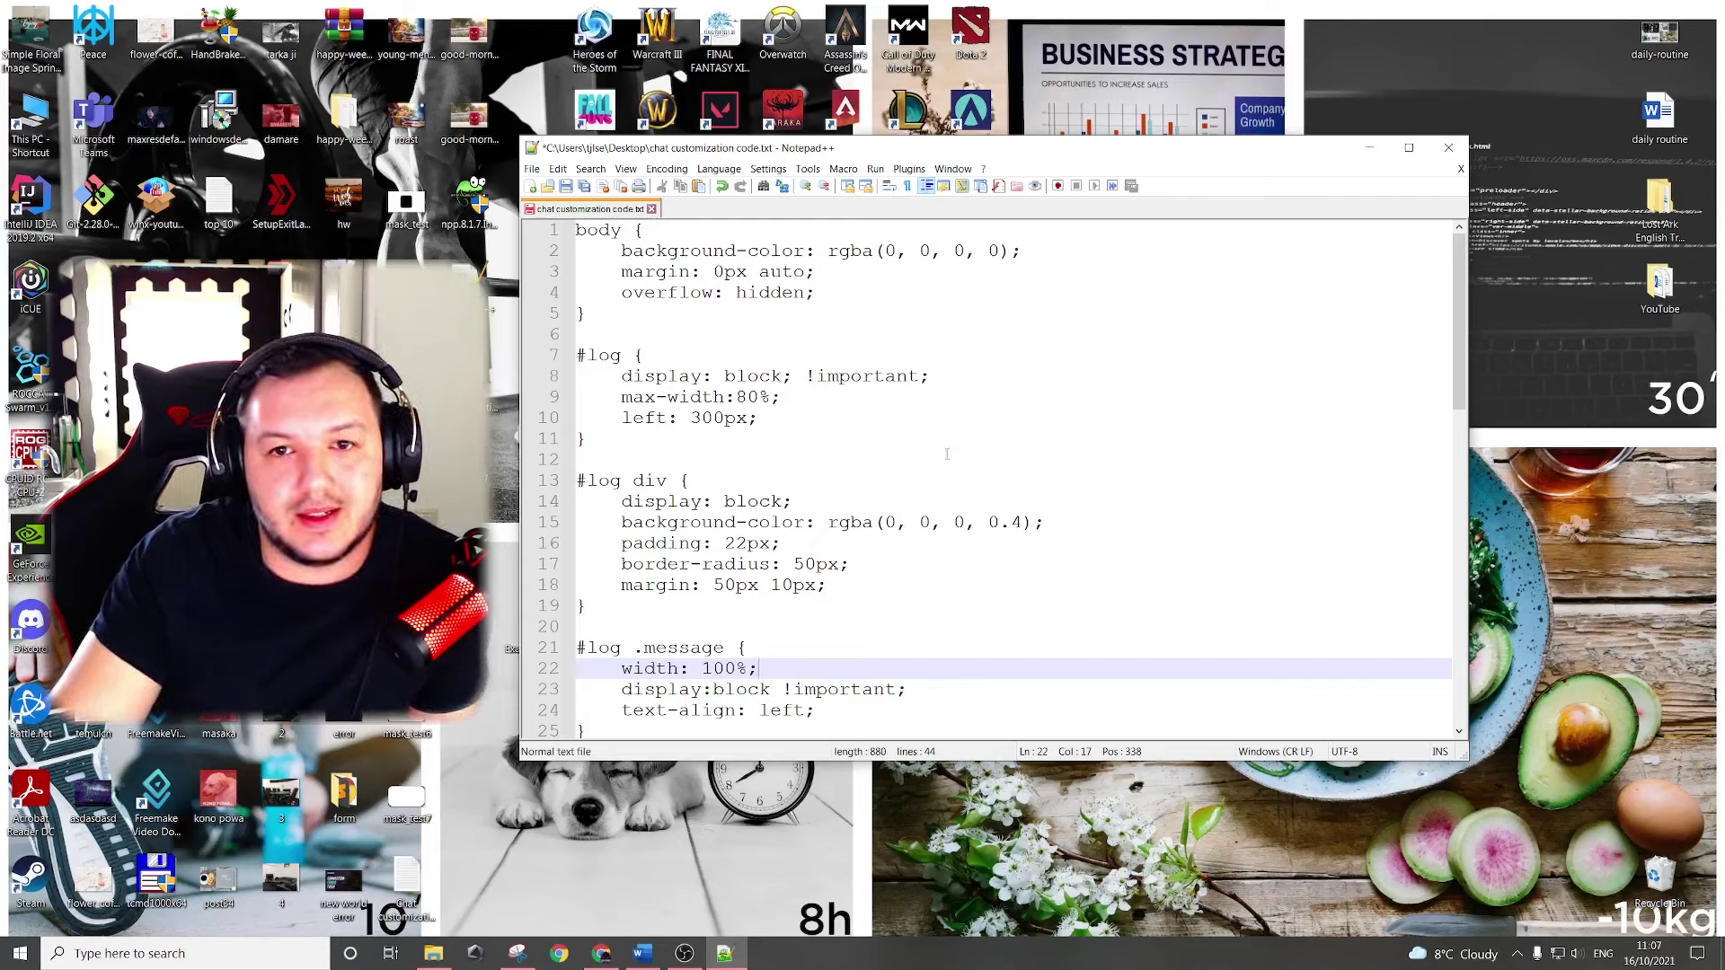
scroll(959, 429, down, 3)
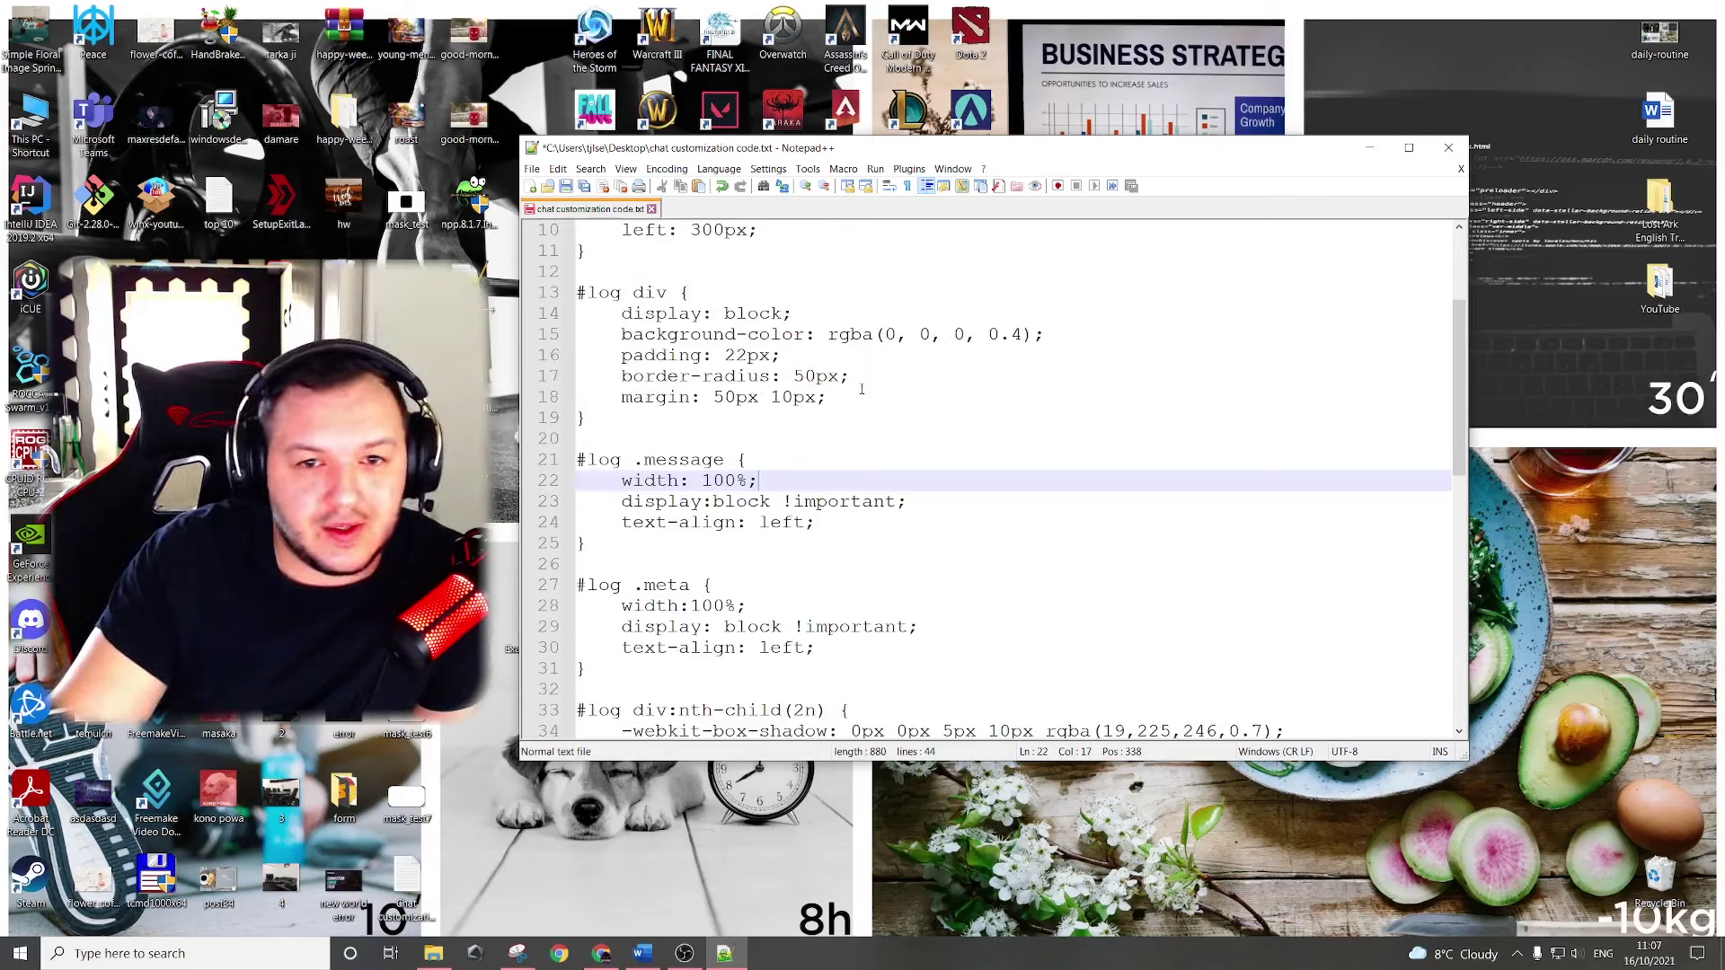
scroll(808, 377, down, 1)
click(616, 239)
click(703, 292)
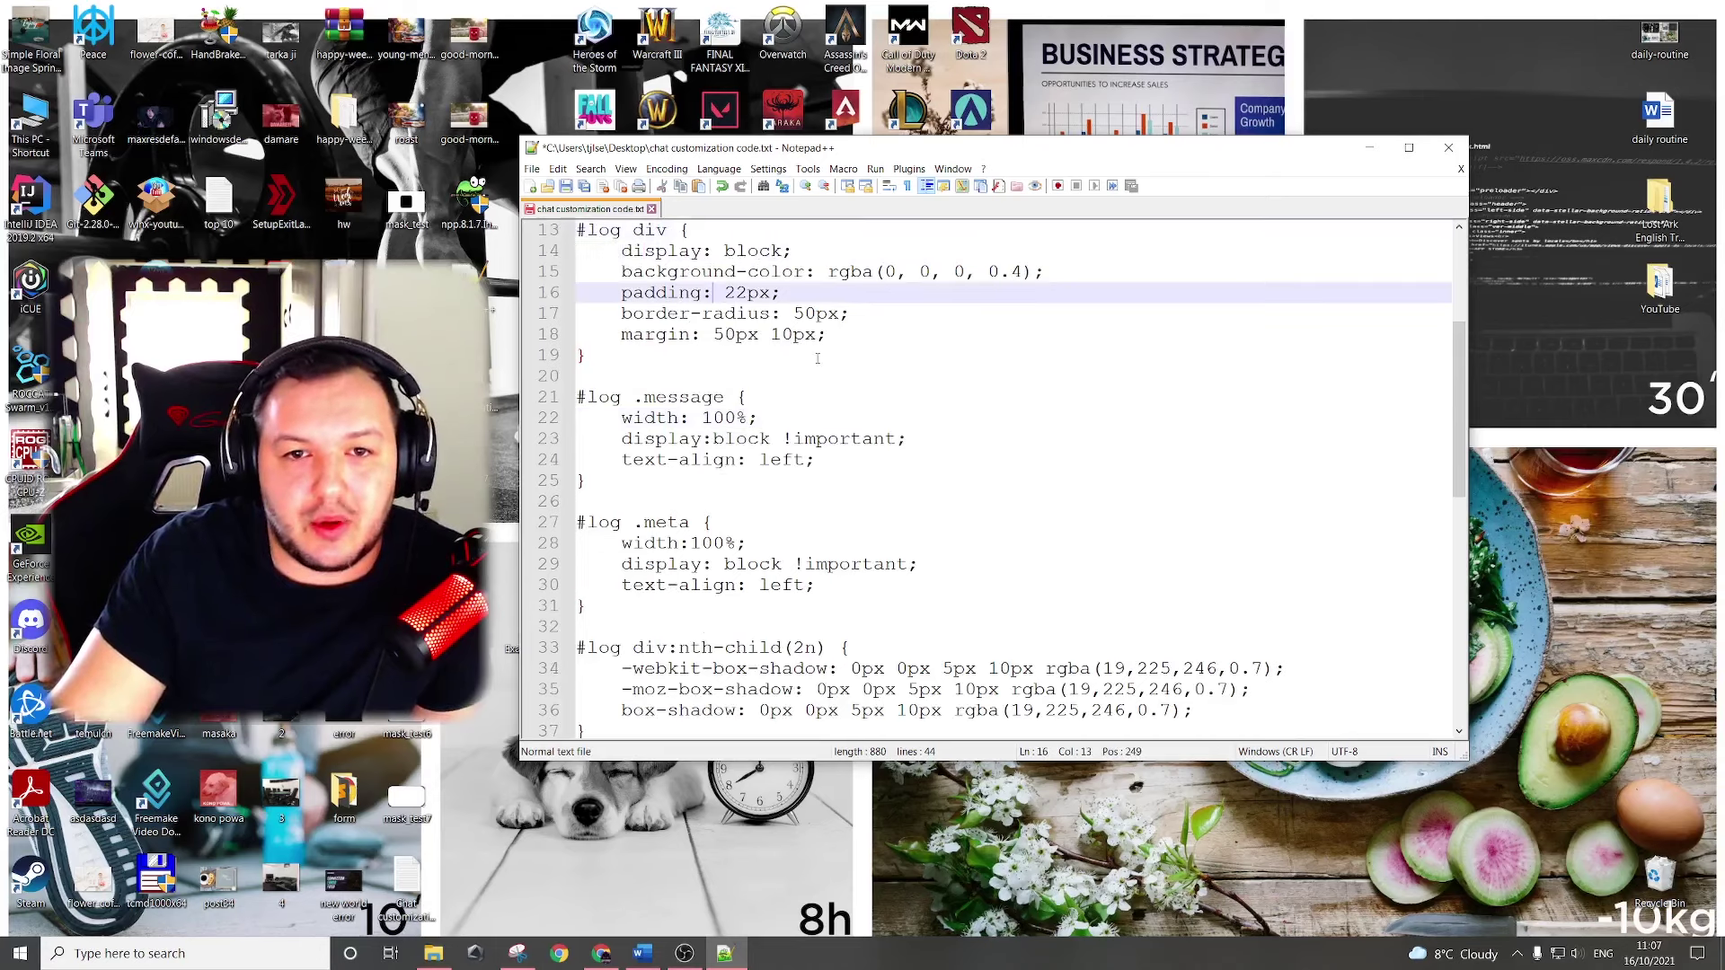
scroll(933, 385, down, 1)
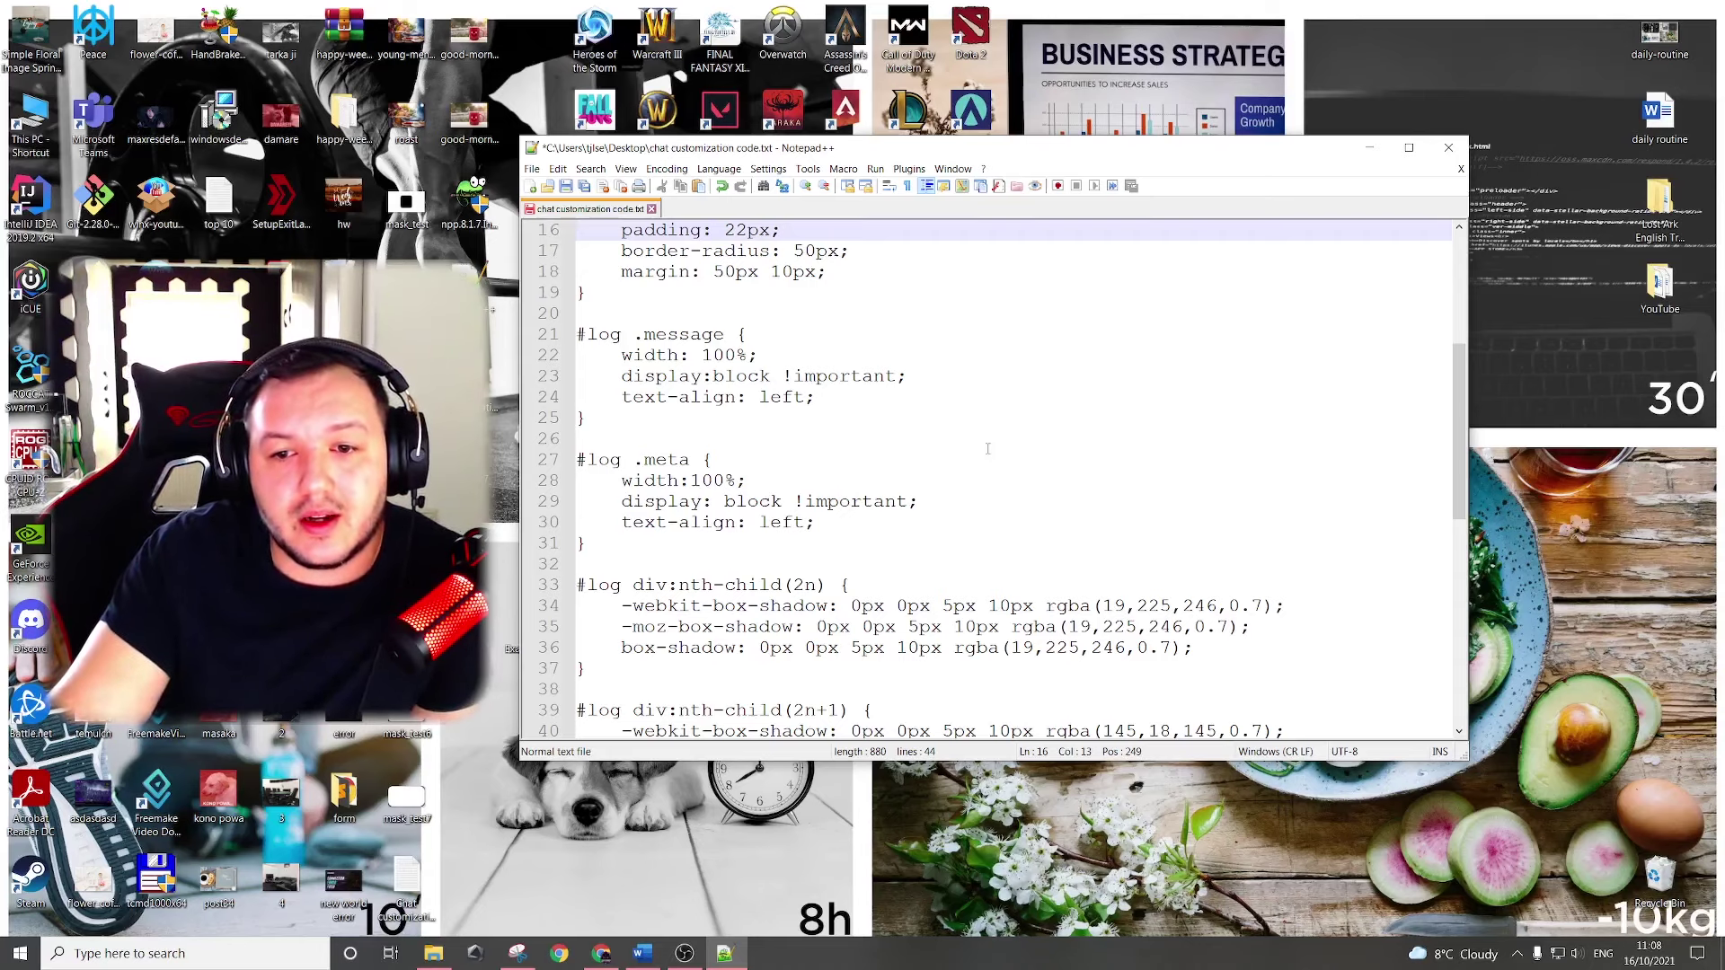
scroll(1016, 477, down, 1)
Check the nth-child glow box-shadow rules and select the entire CSS document.
drag(1219, 580, 585, 550)
click(805, 499)
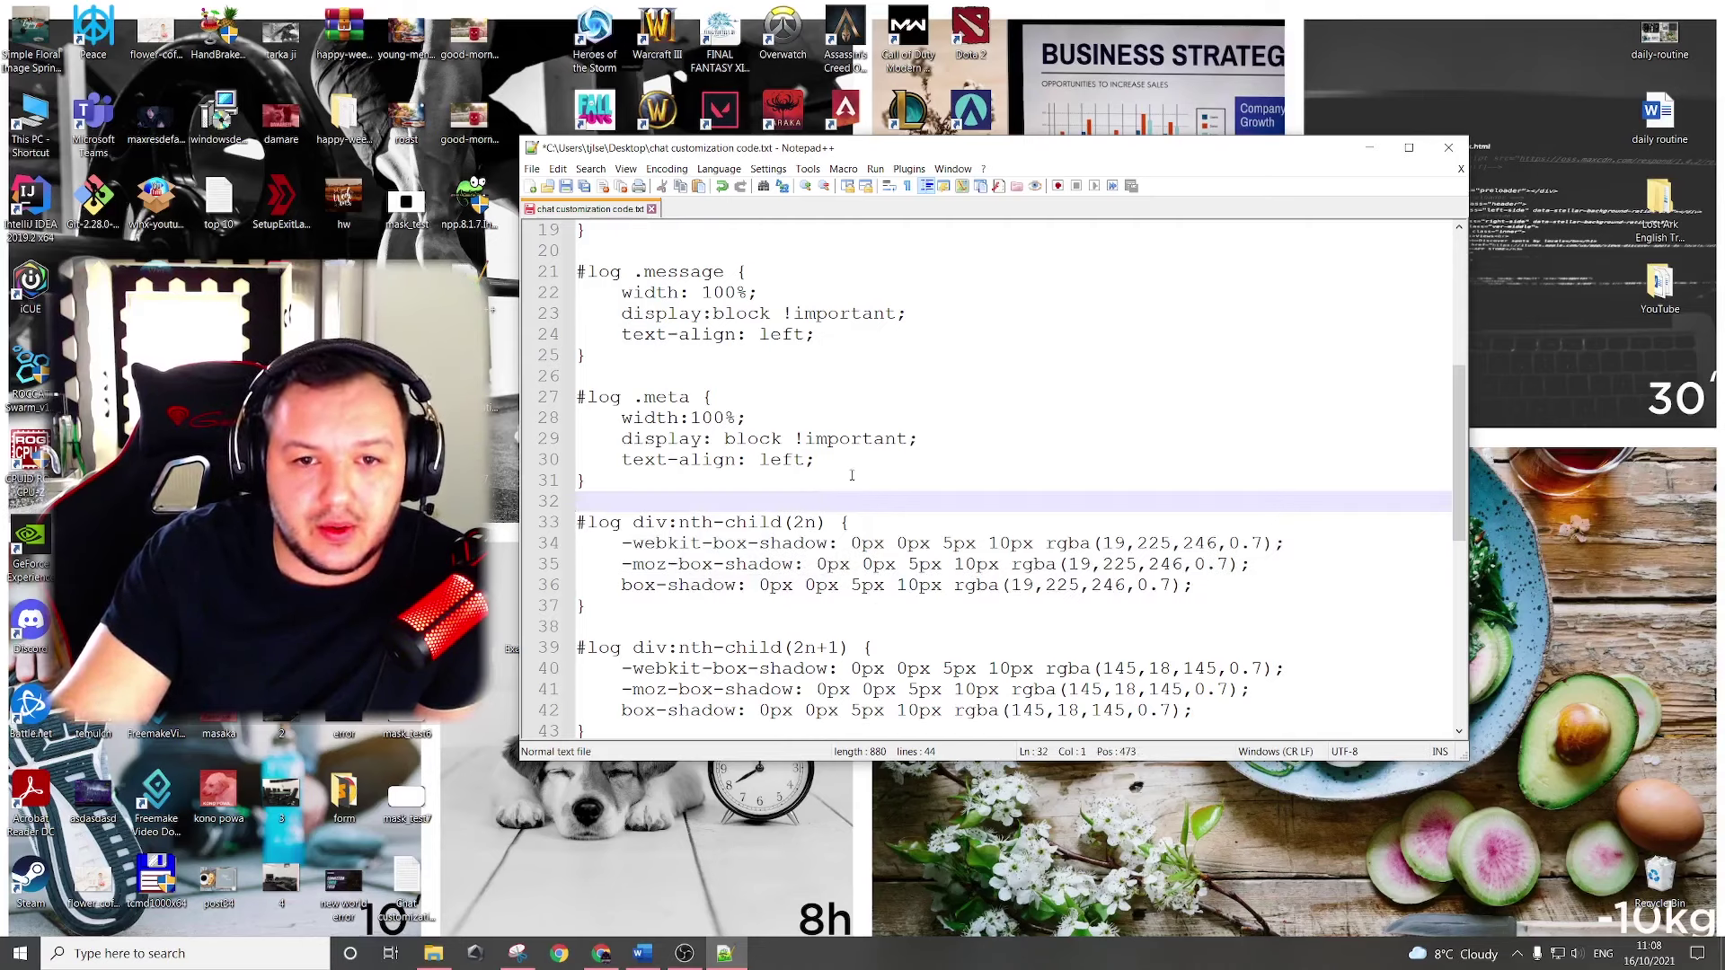
scroll(852, 475, down, 3)
scroll(881, 480, up, 5)
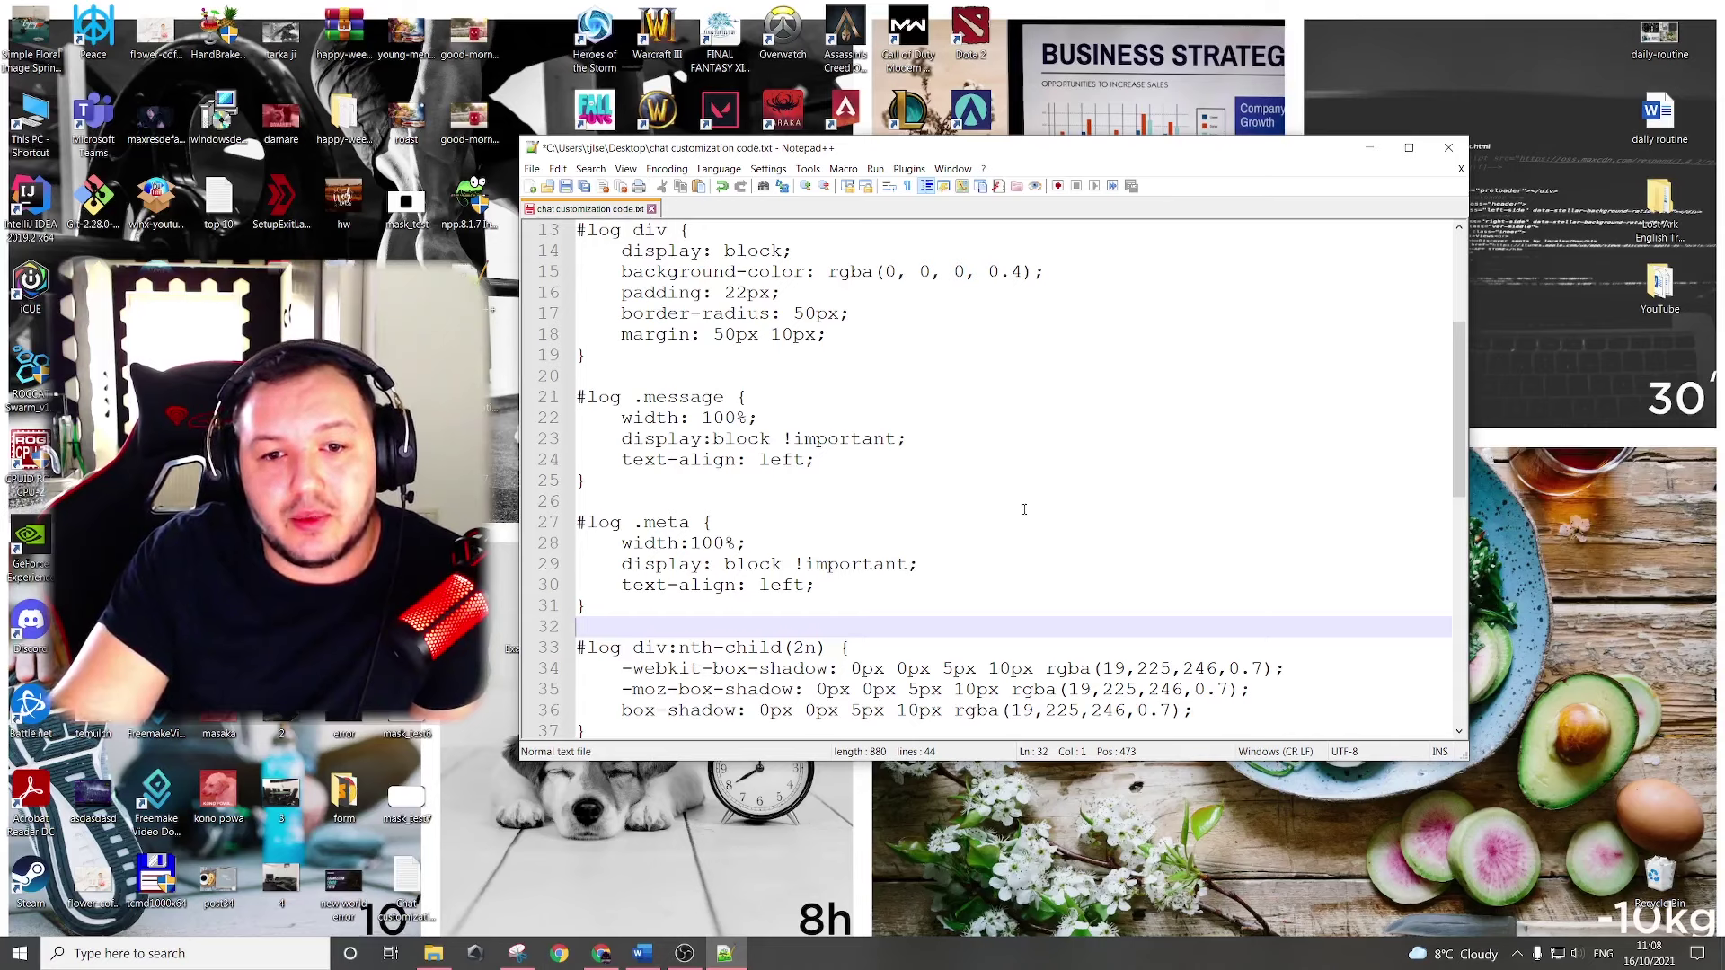
scroll(869, 527, up, 4)
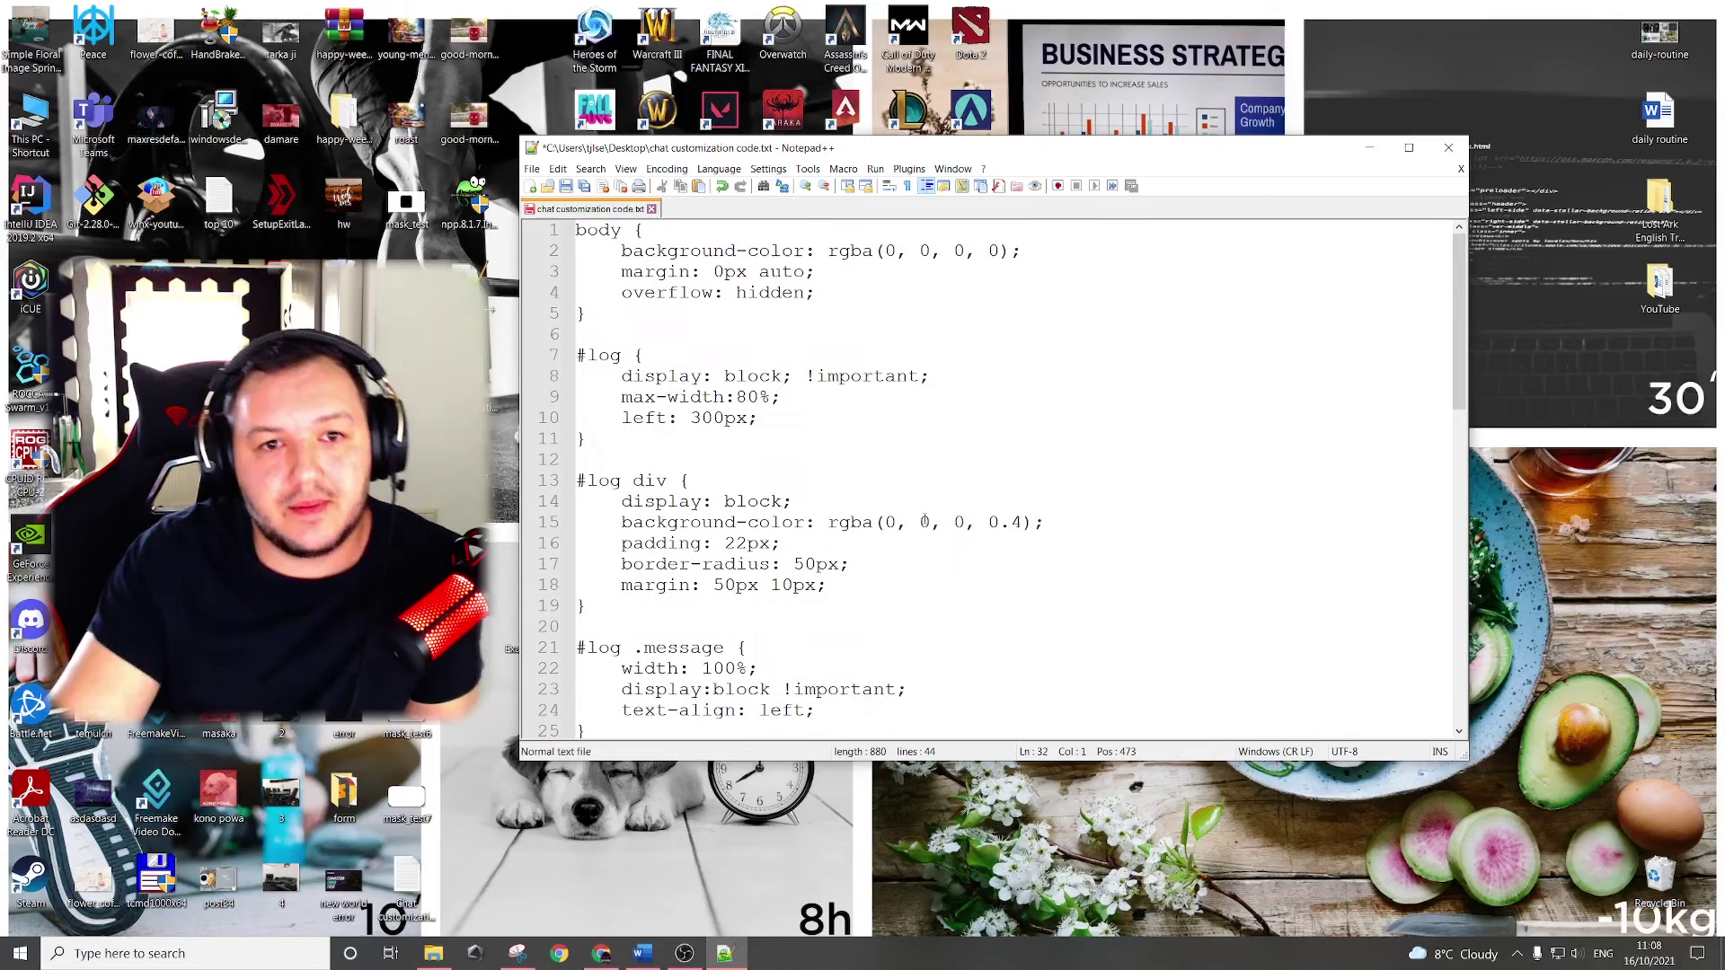
click(926, 515)
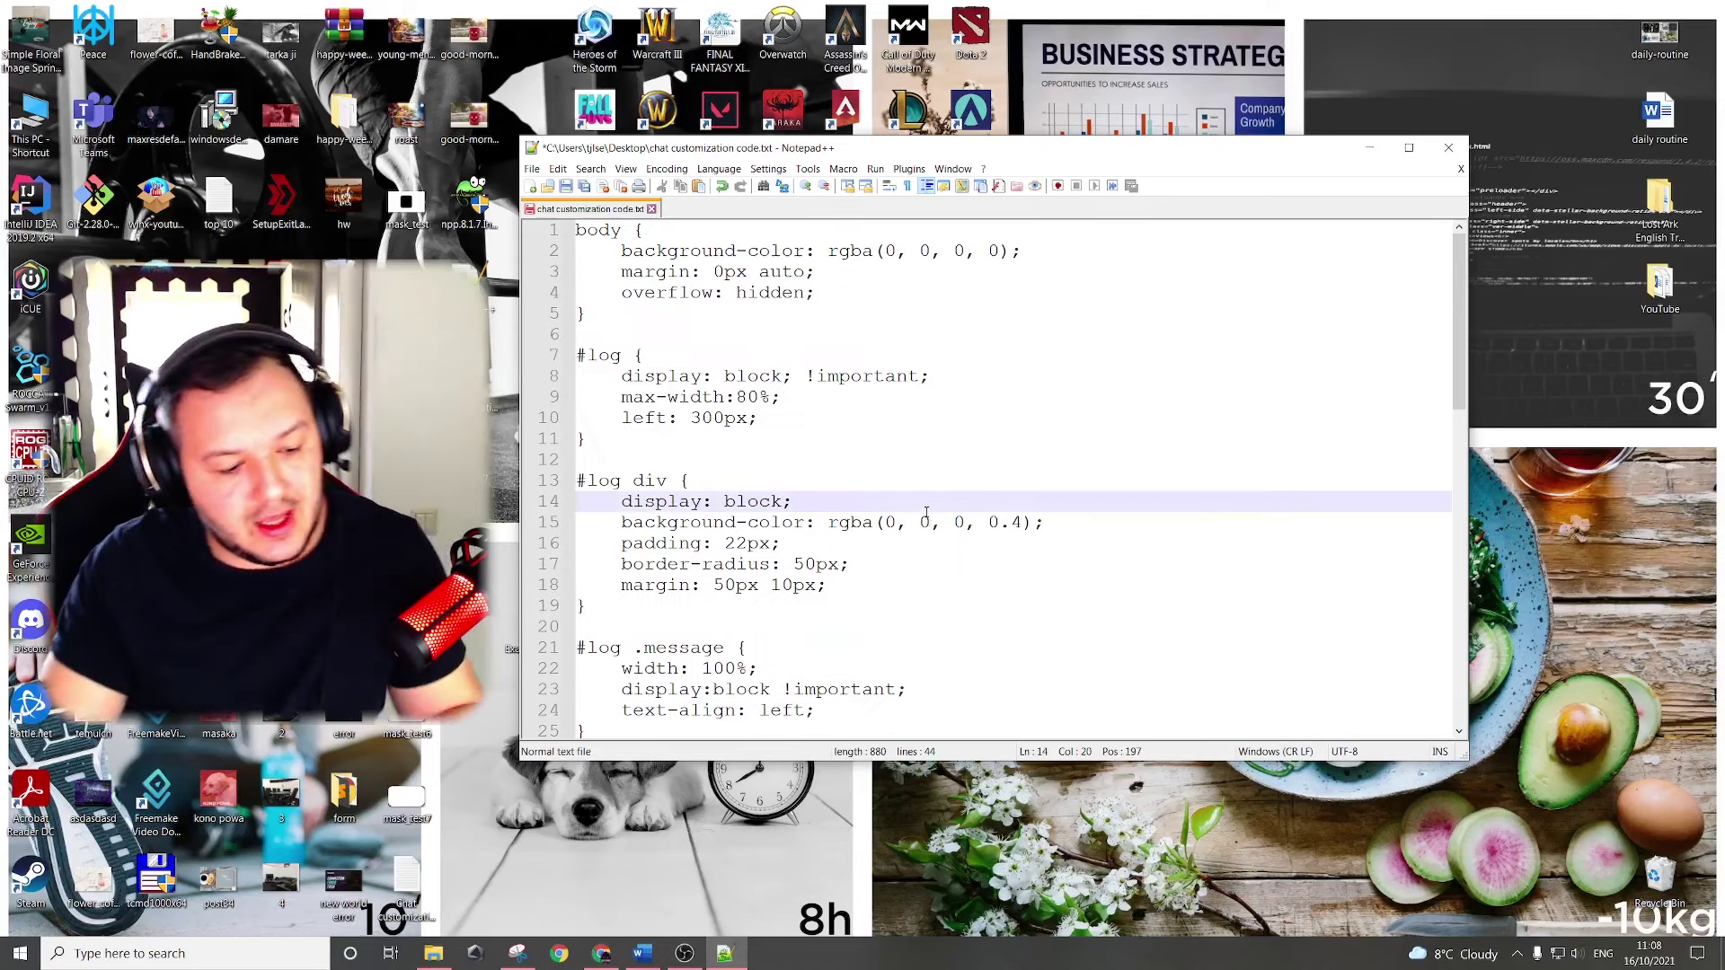
key(ctrl+a)
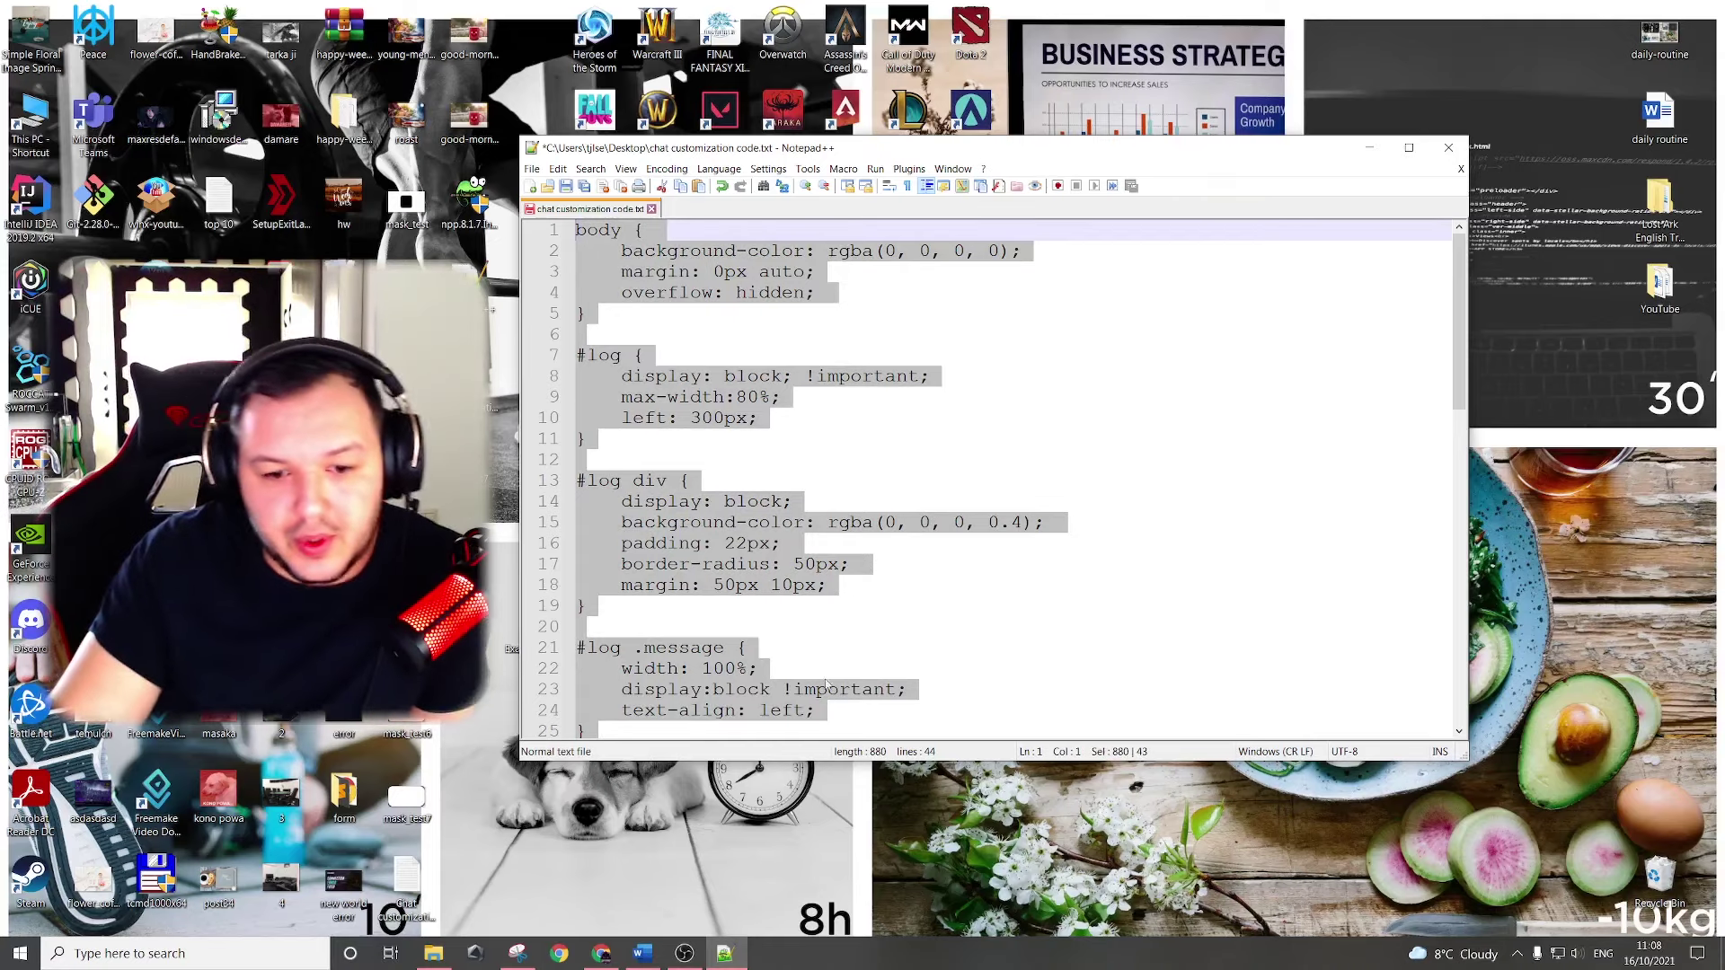
Make the Chat test source visible and replace its Custom CSS with the copied bubble styles.
click(683, 953)
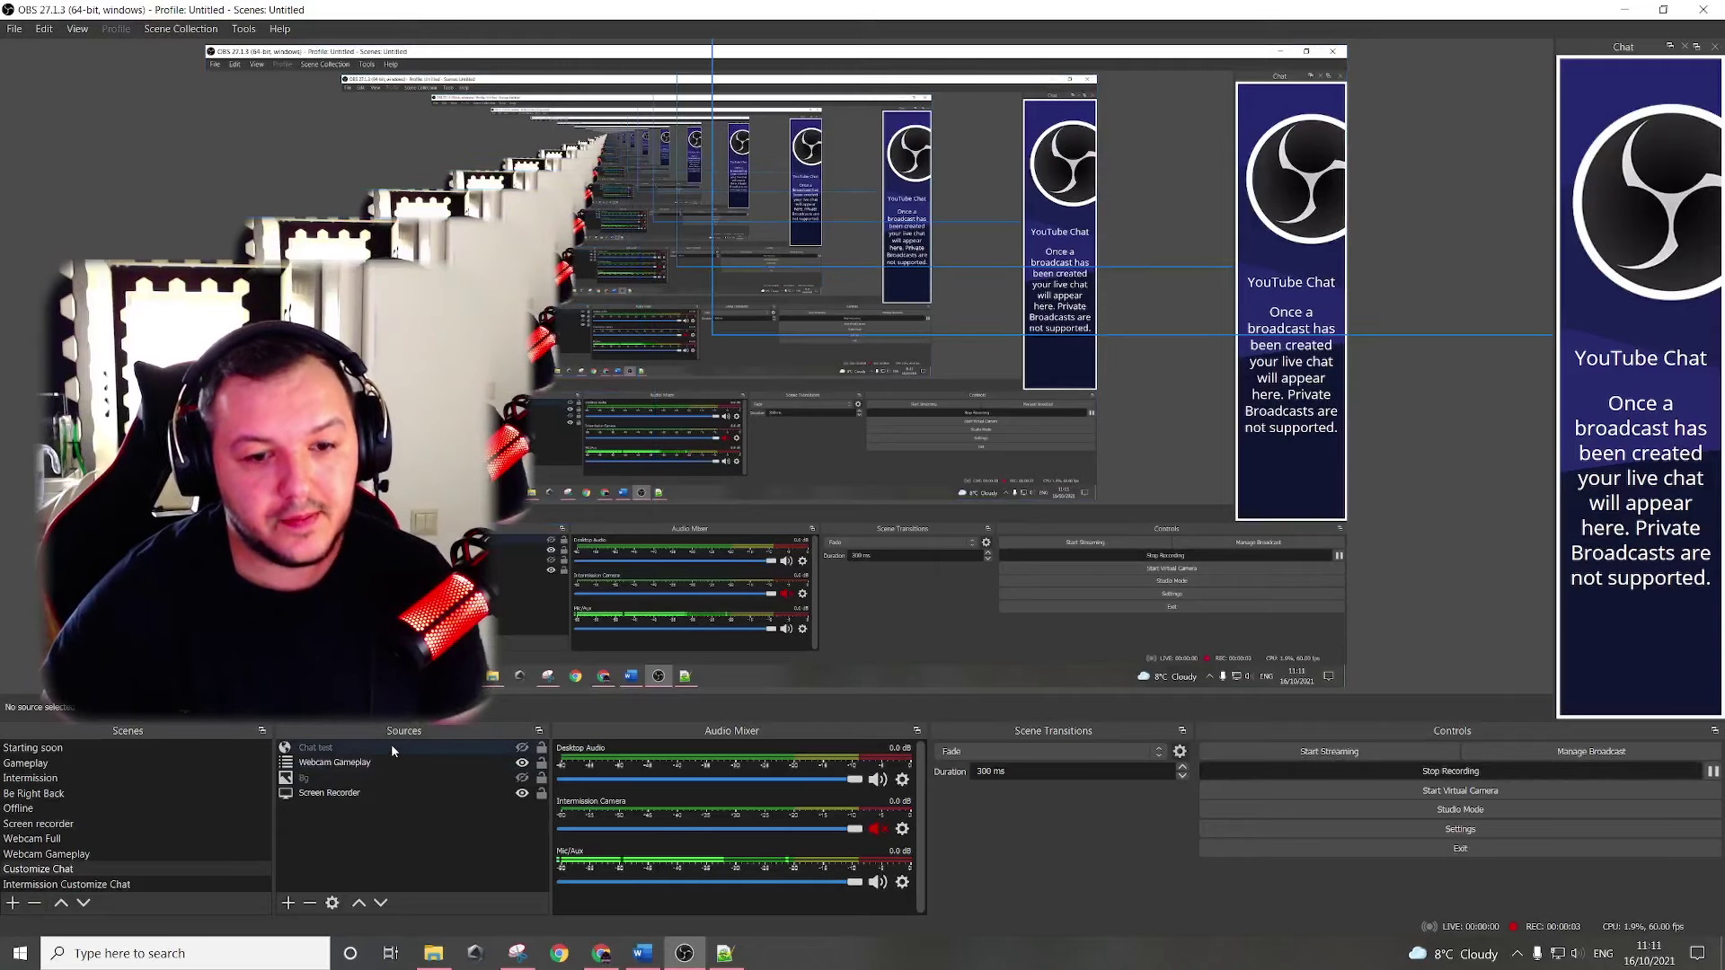
click(522, 748)
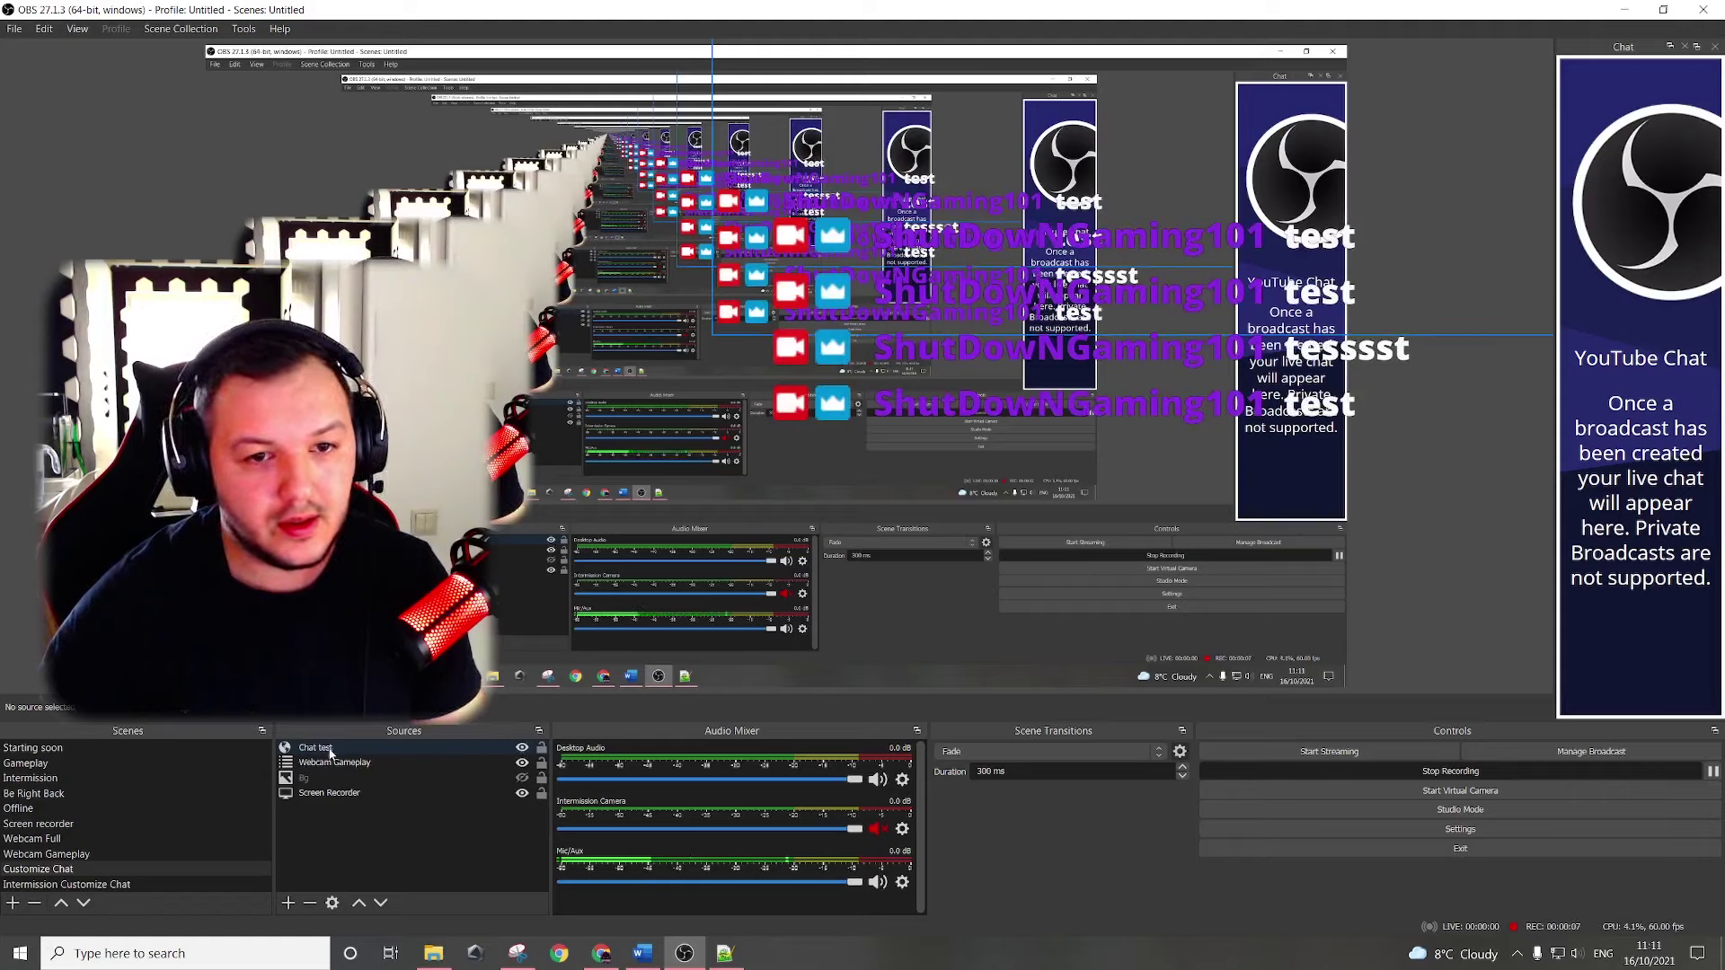
double_click(364, 748)
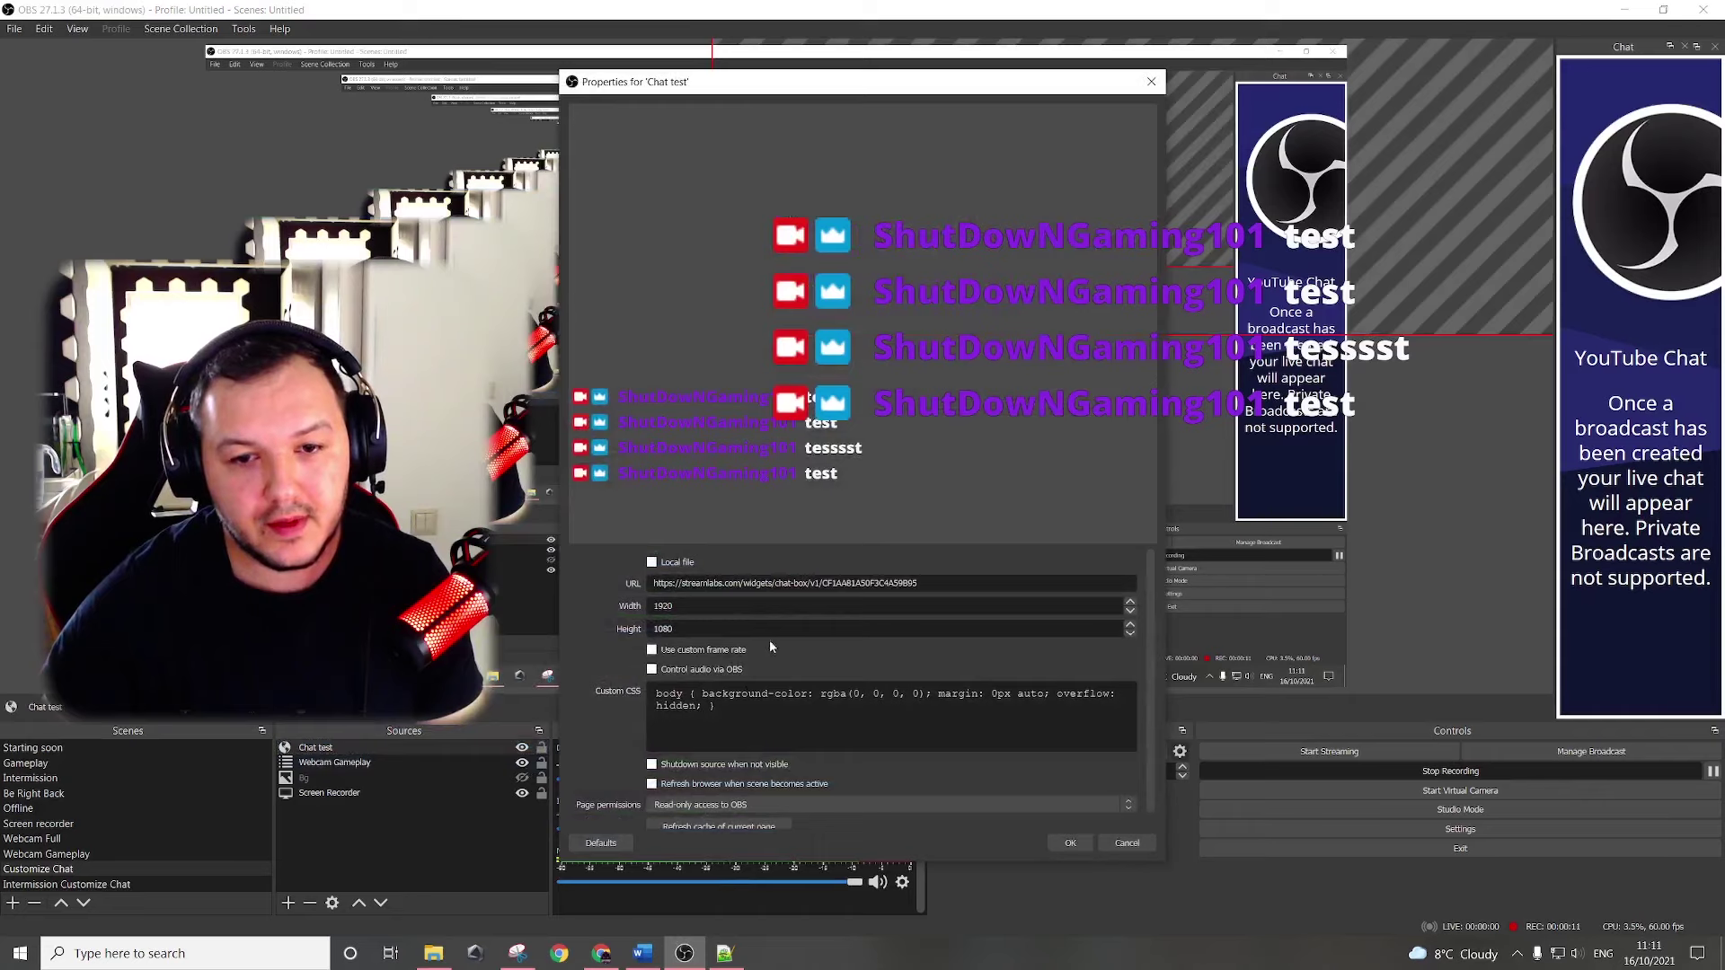
click(774, 701)
key(ctrl+a)
key(ctrl+v)
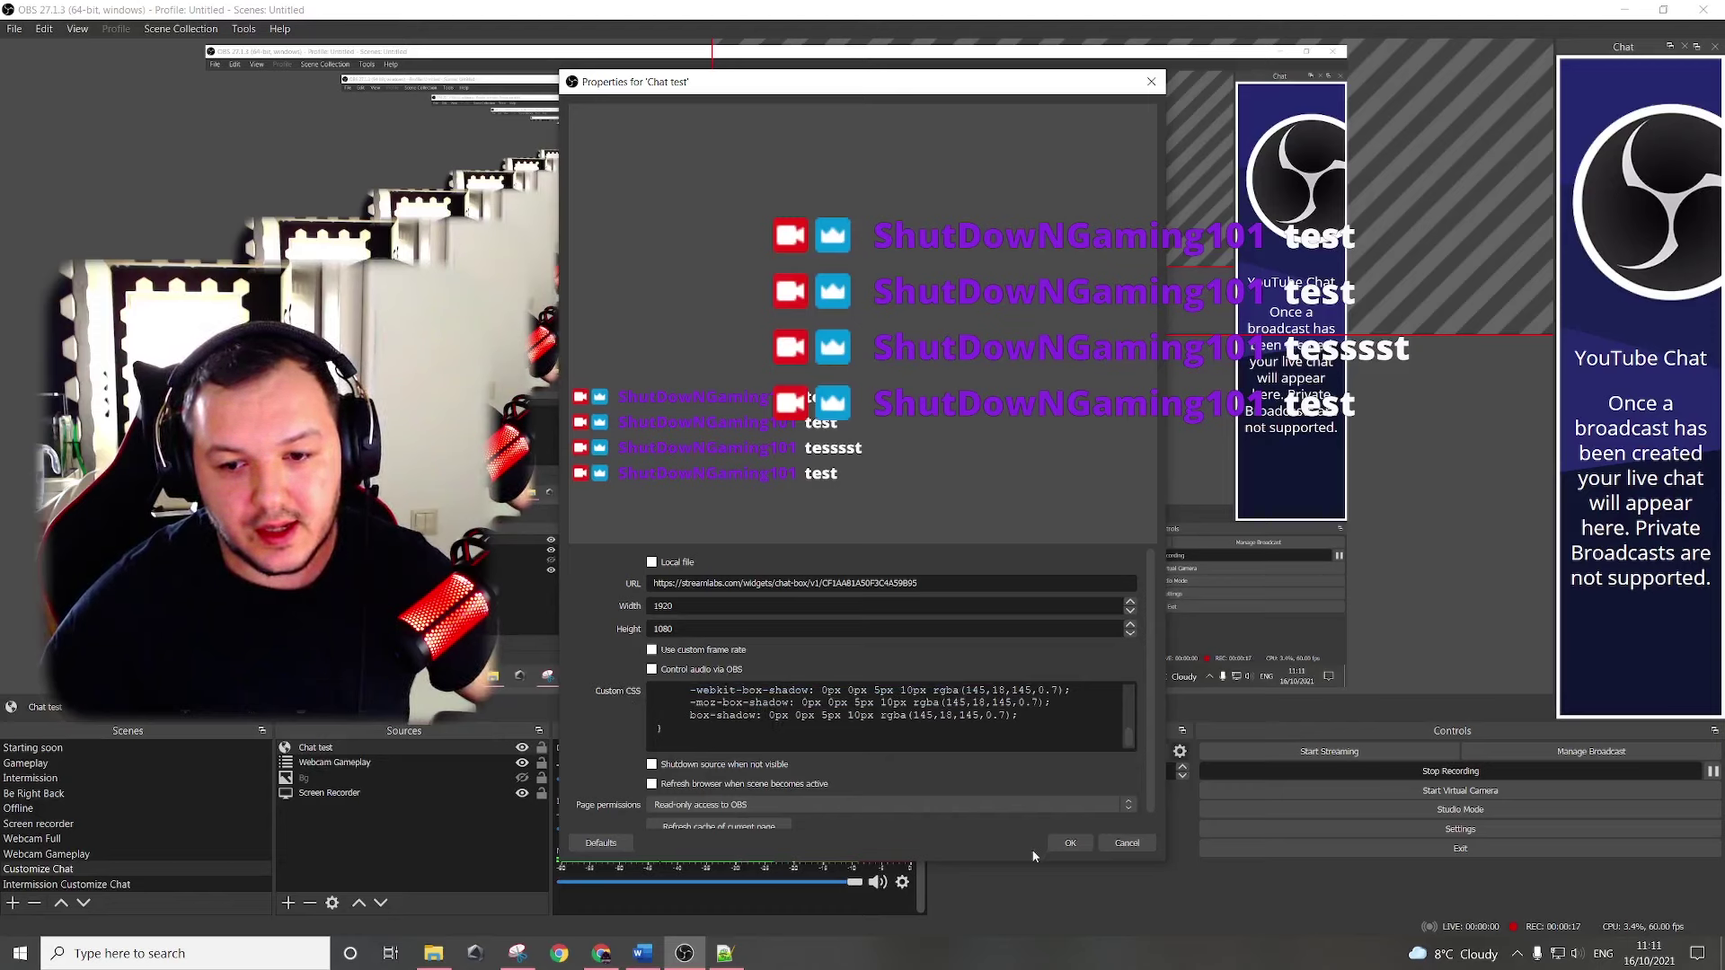
click(1069, 843)
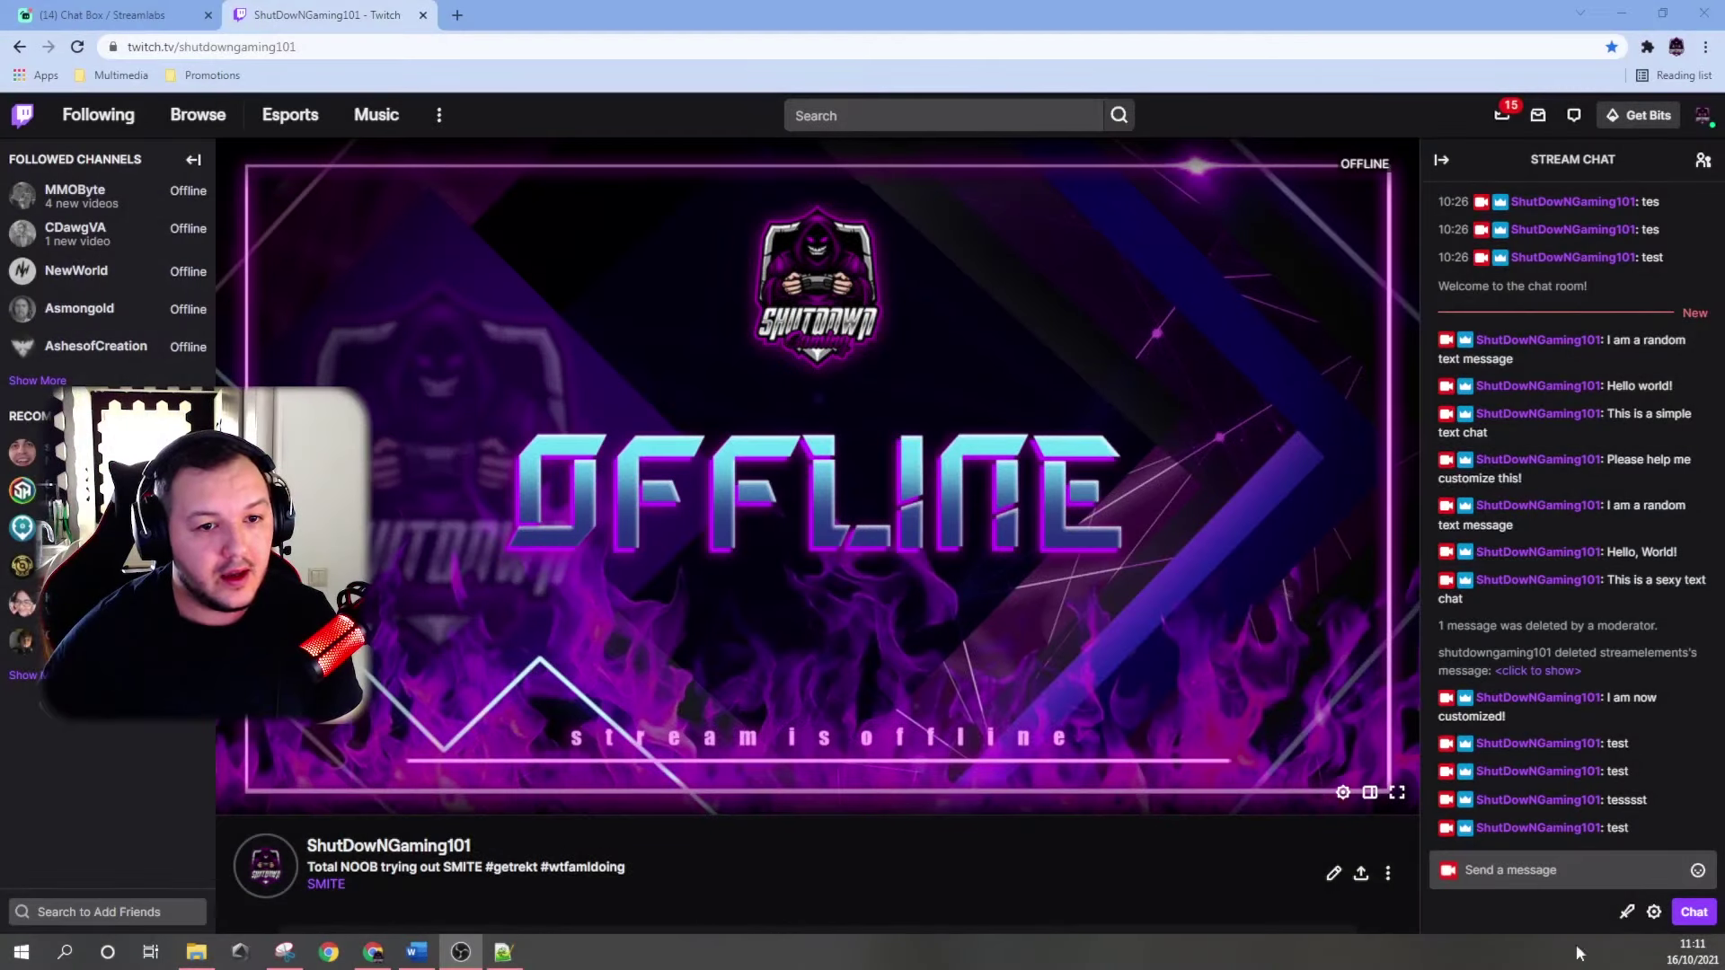
click(1528, 870)
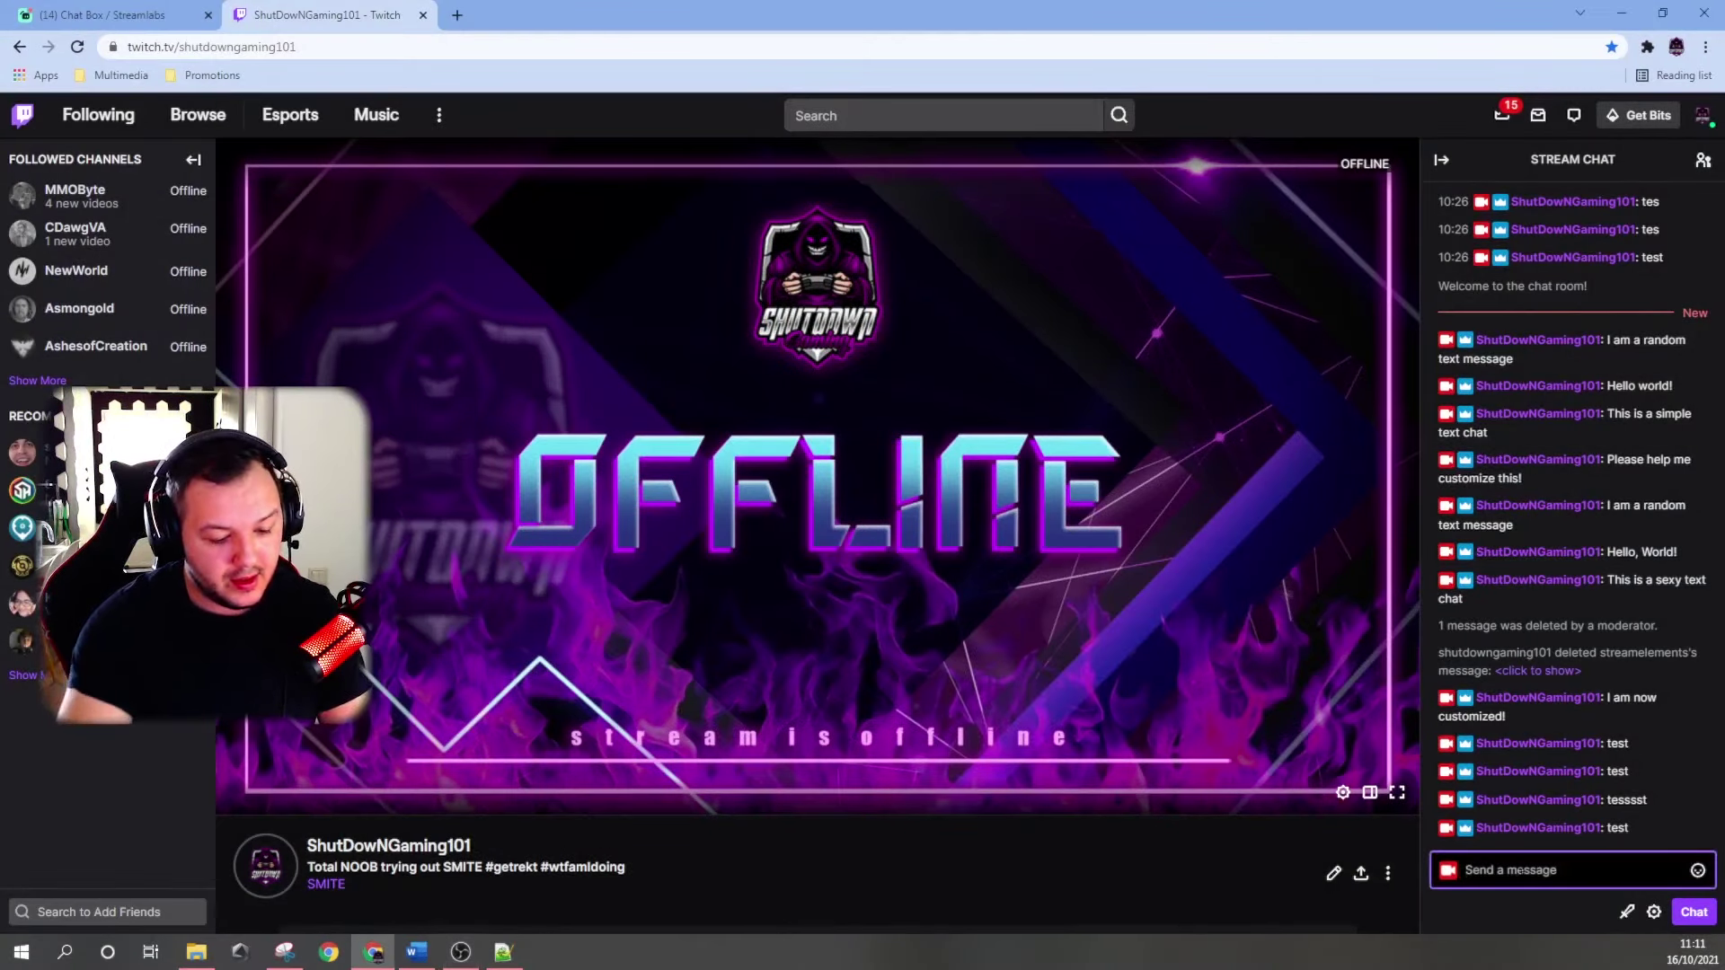
text(I am a rando)
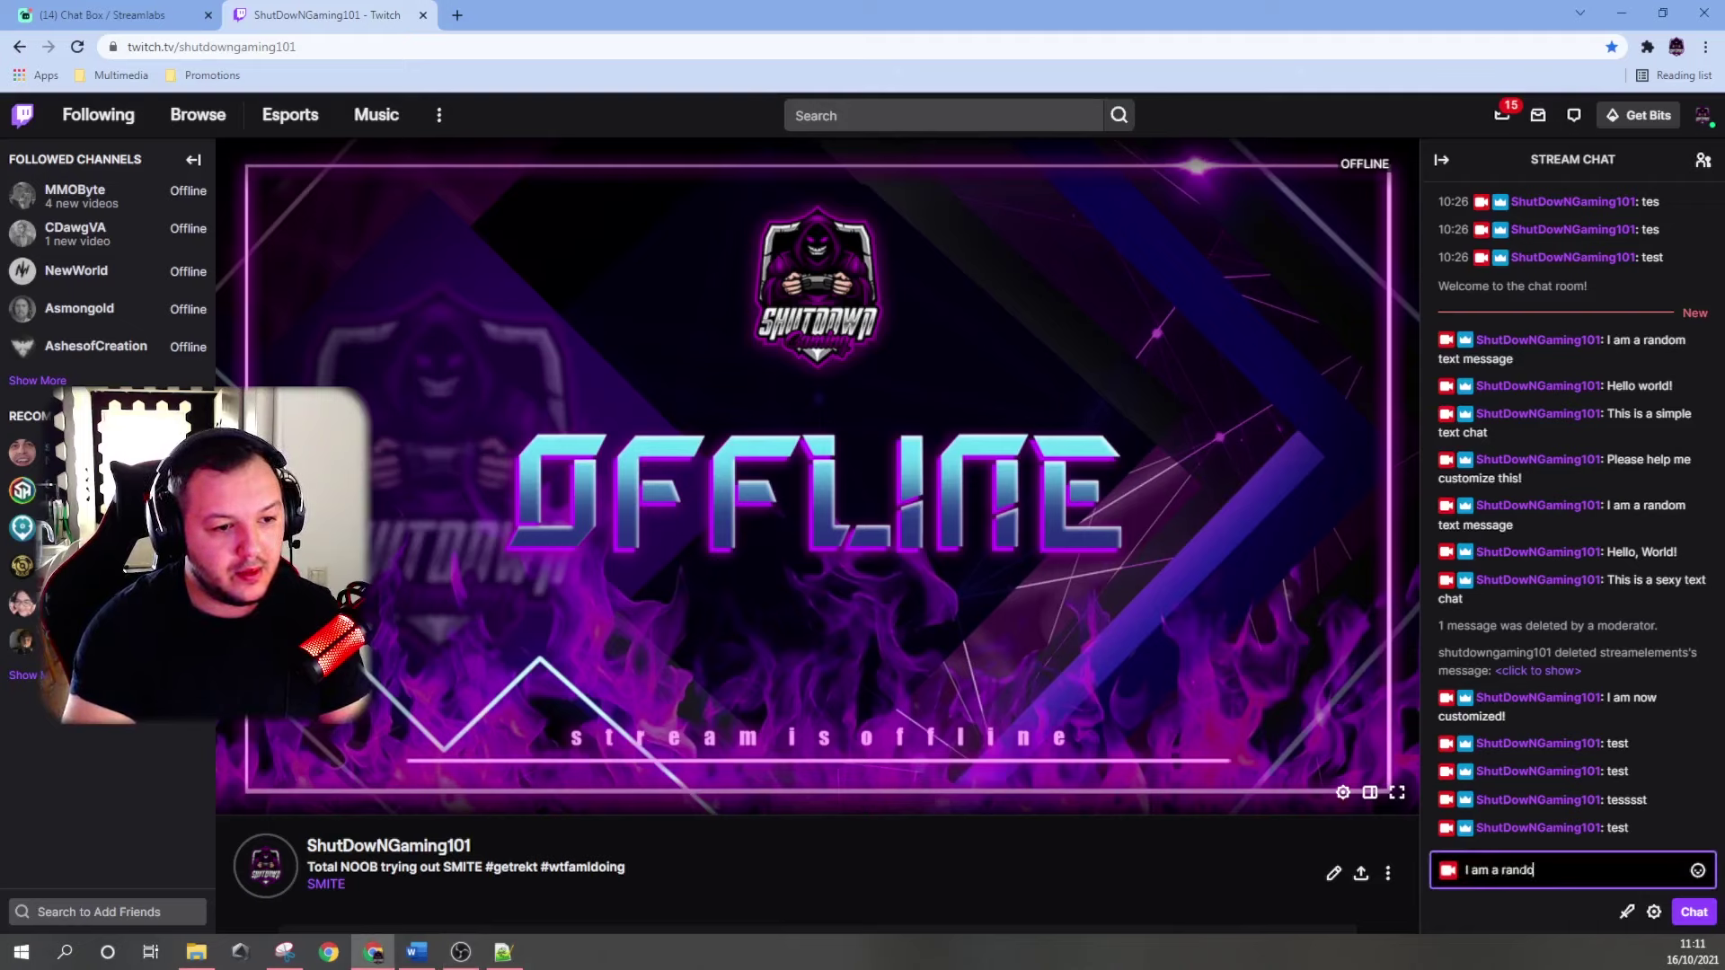
text(m text)
key(Return)
text(Chat 12)
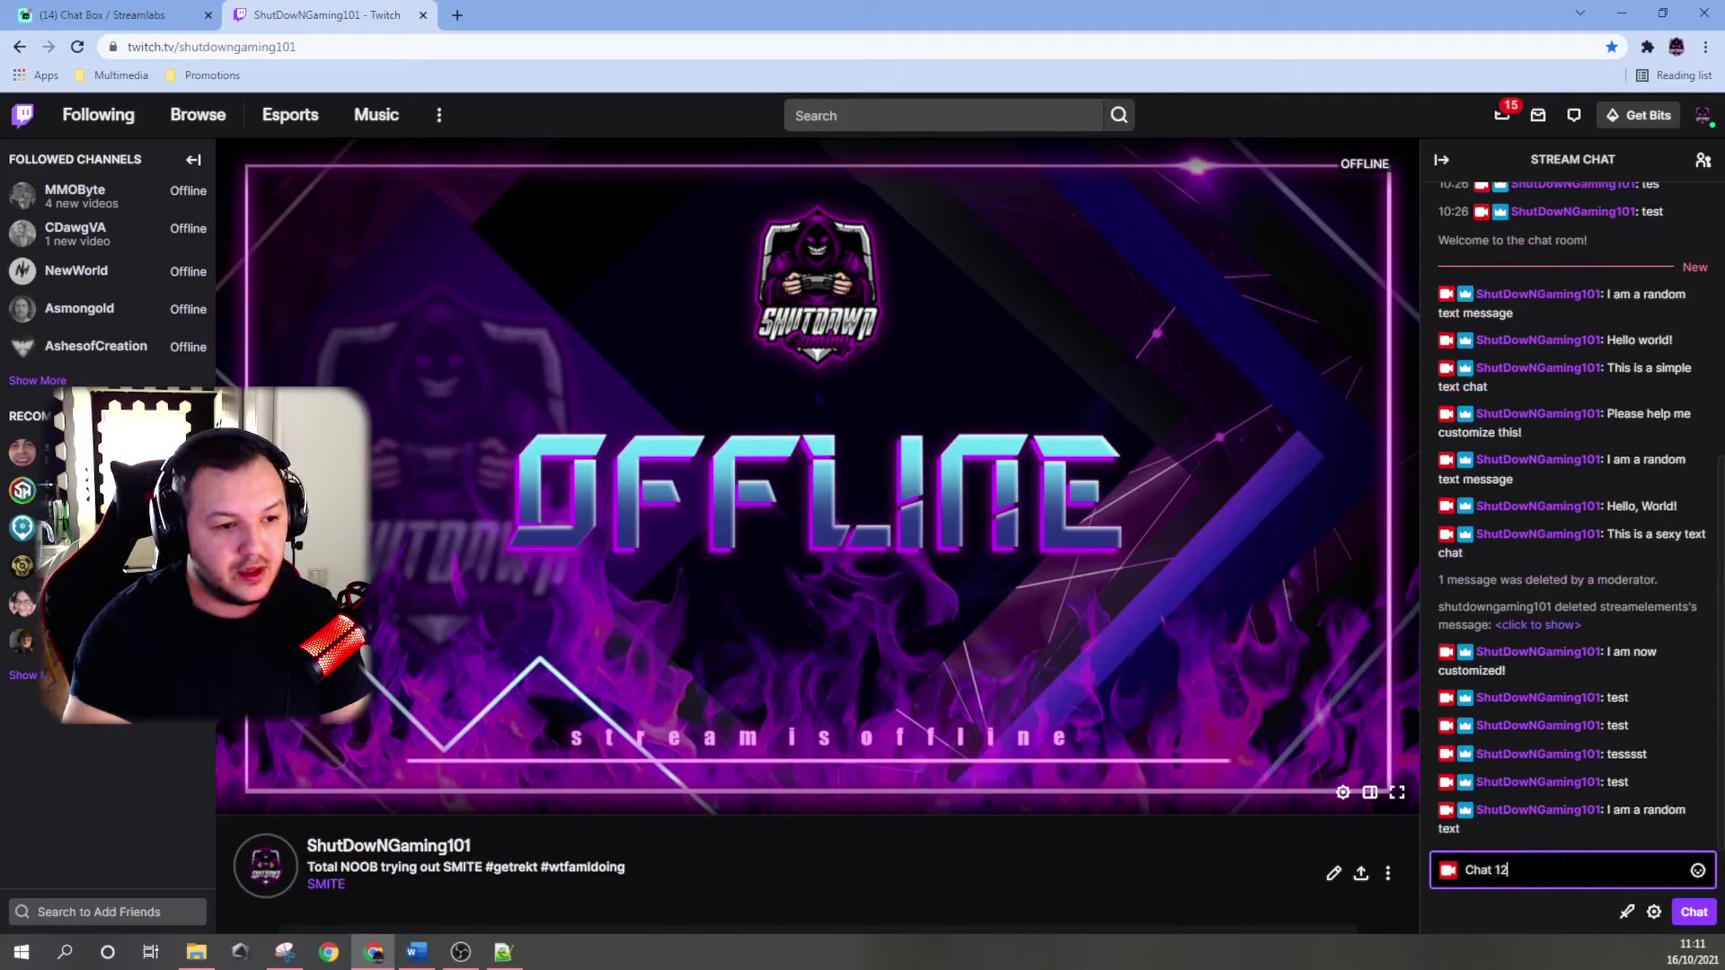
text(34325346)
key(Return)
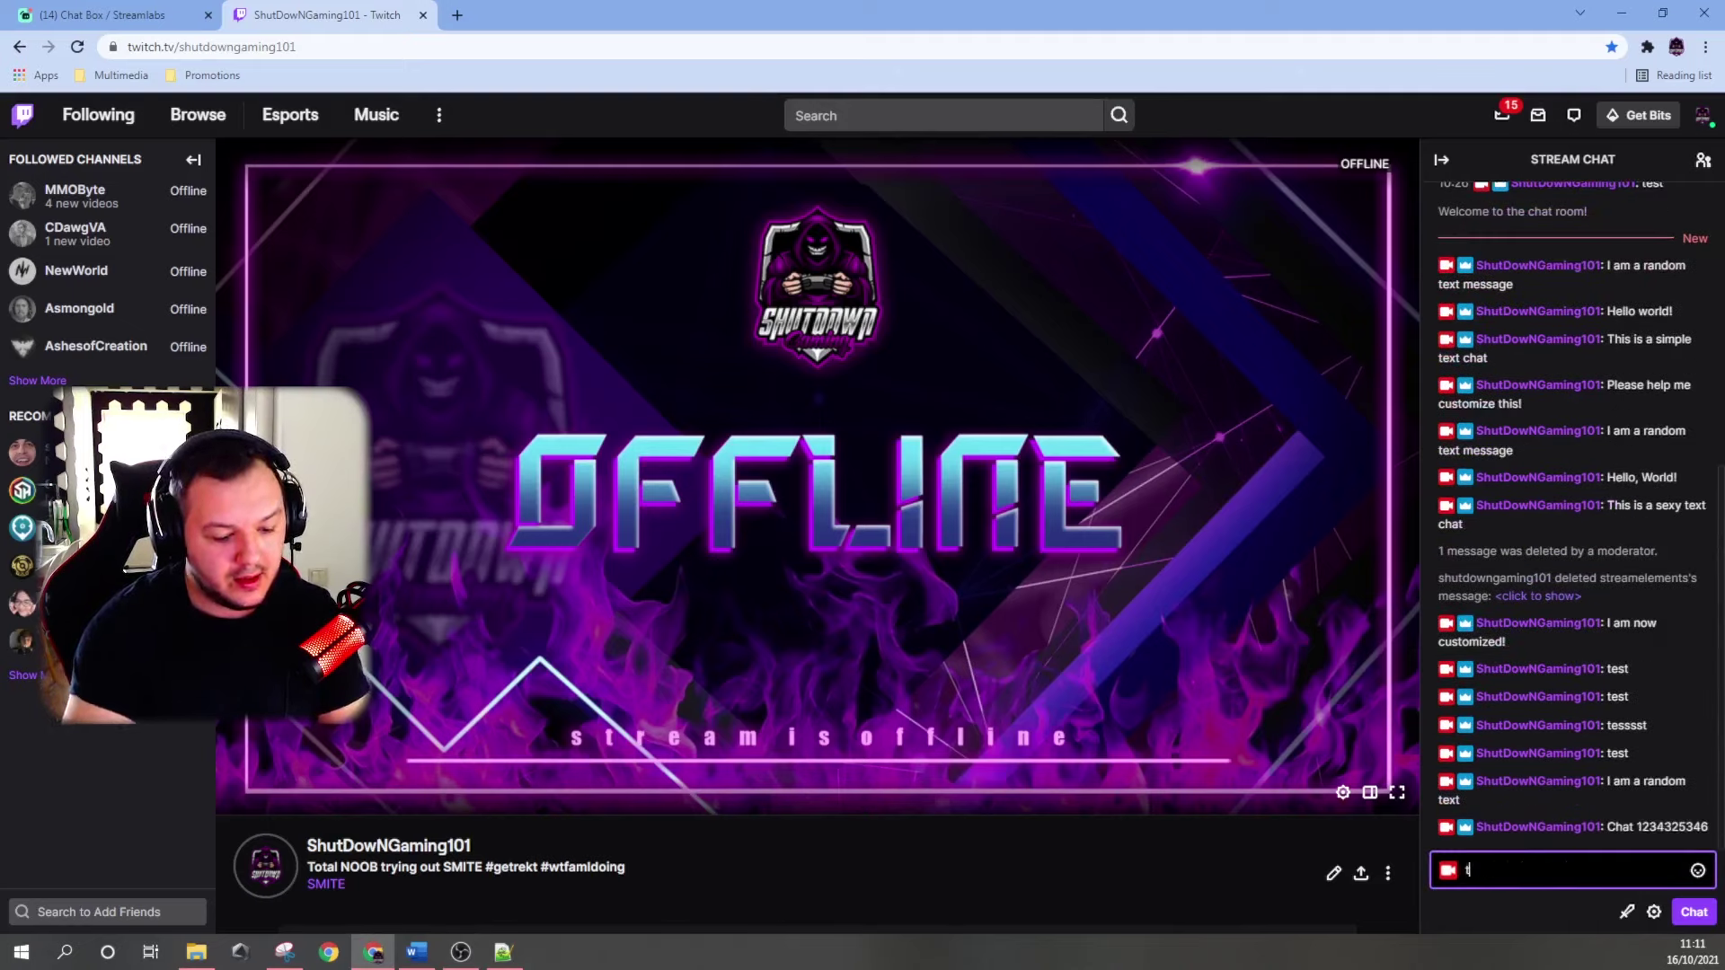
text(est test test)
key(Return)
text(s)
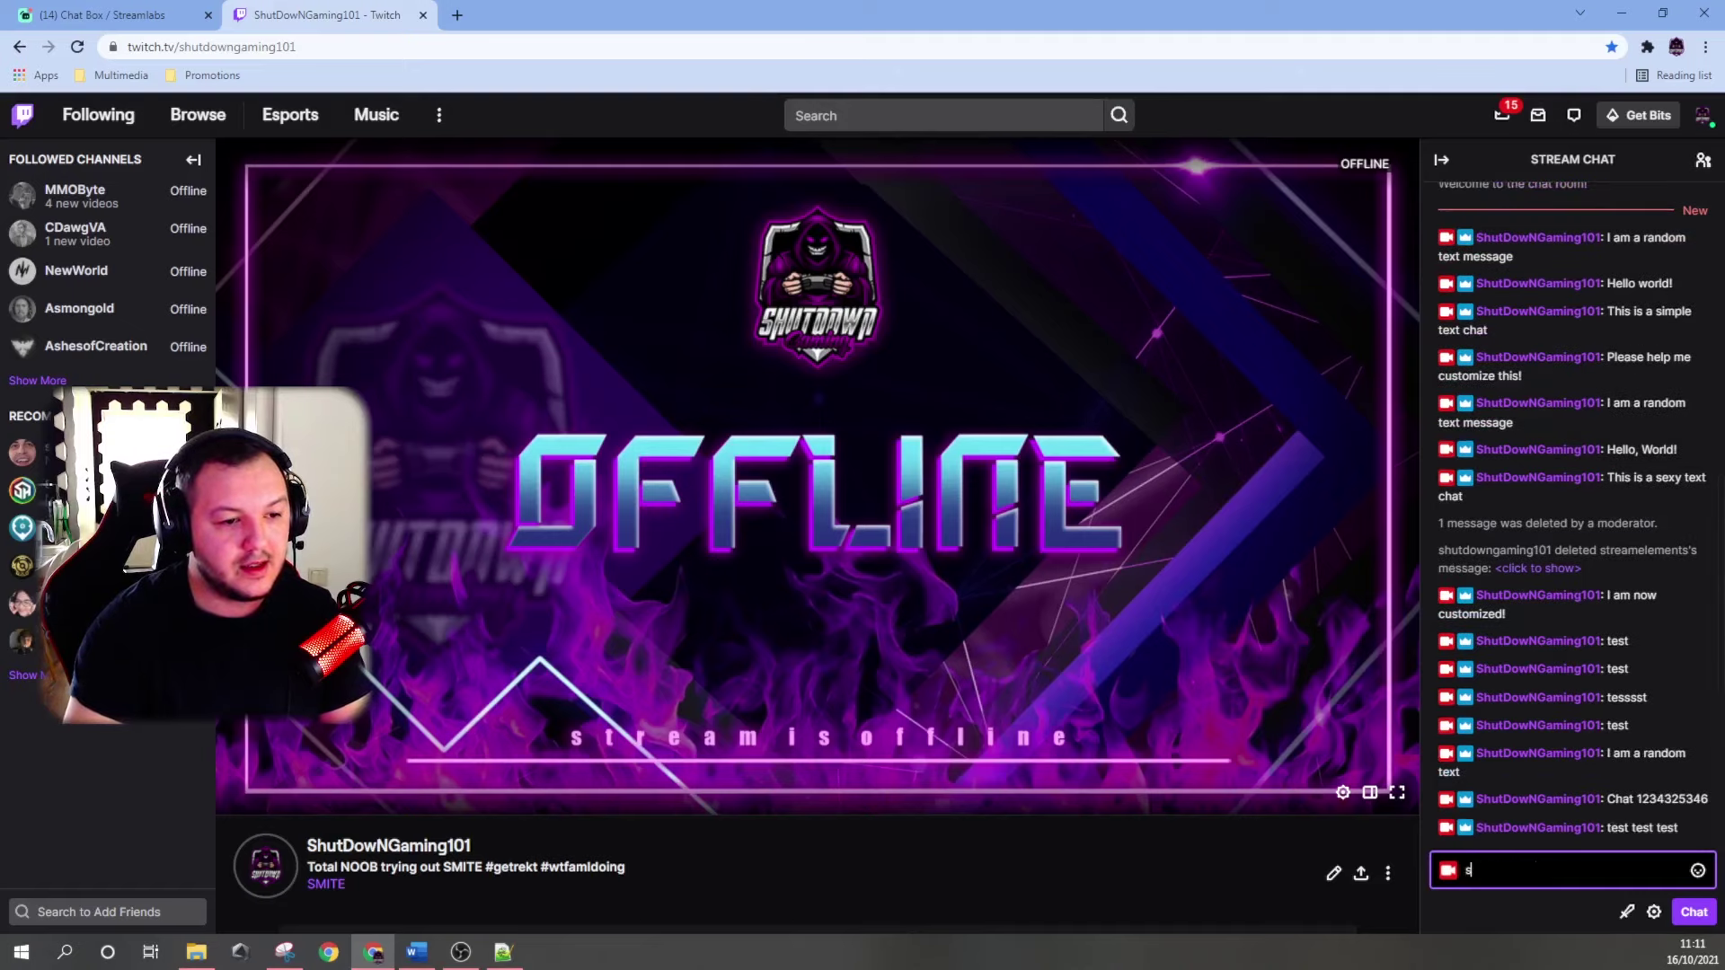
text(ssssssssssssssssssssssssssssss)
key(Return)
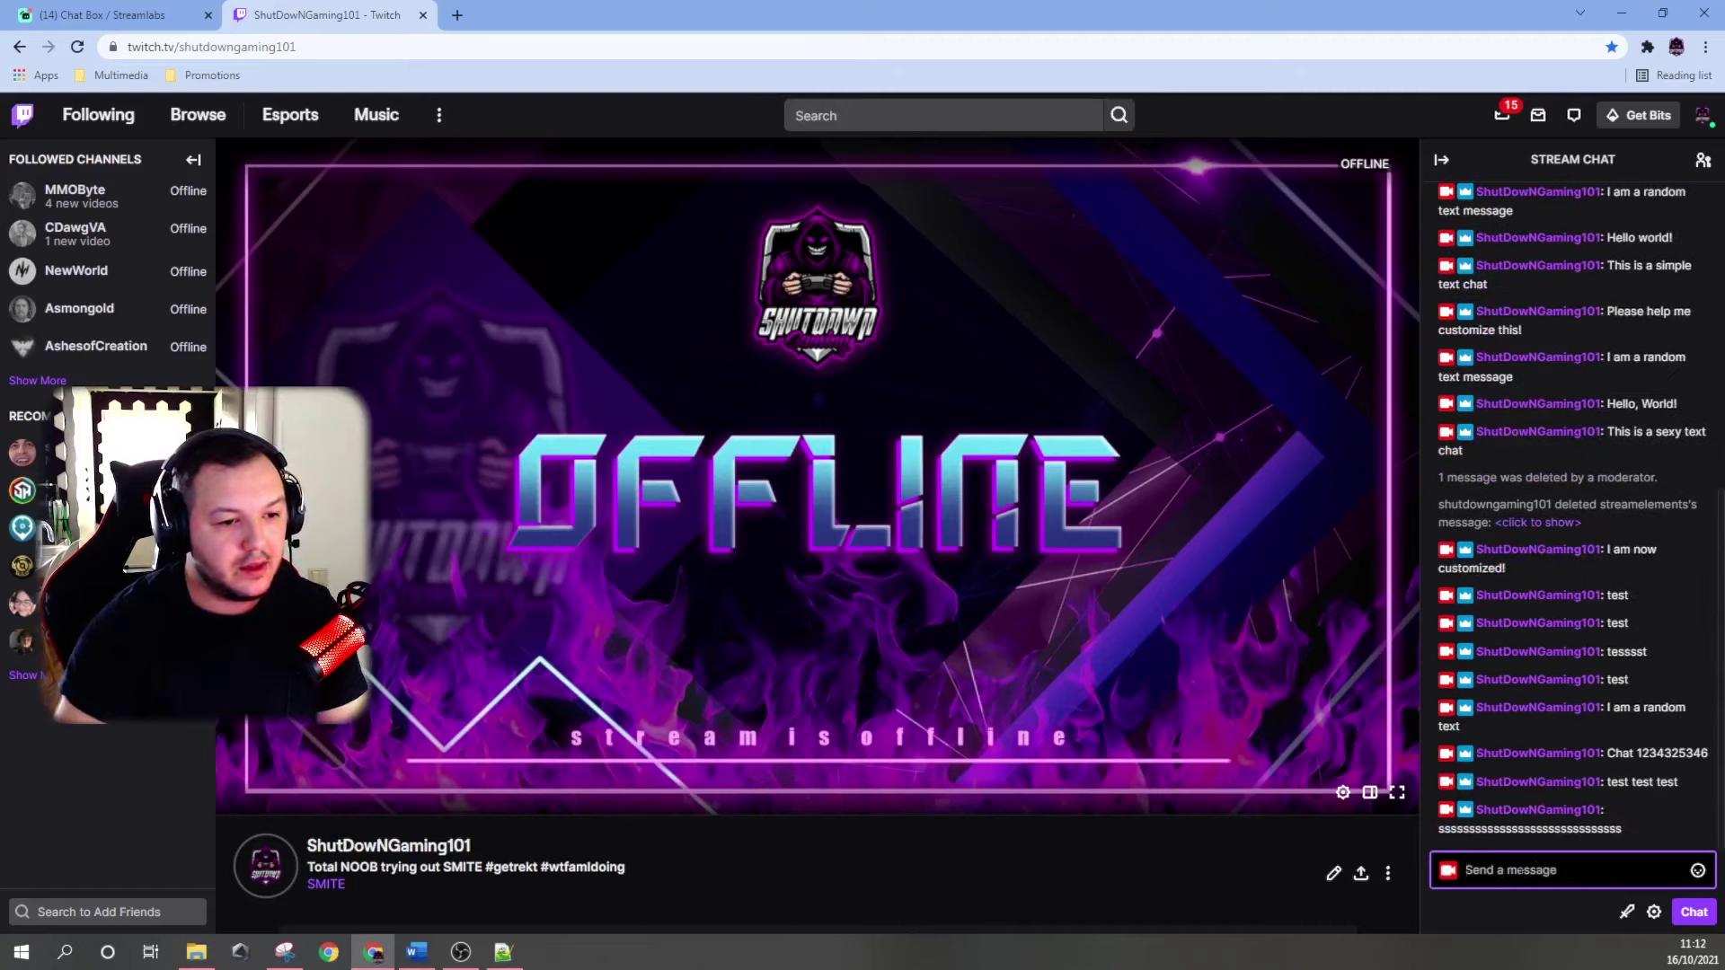